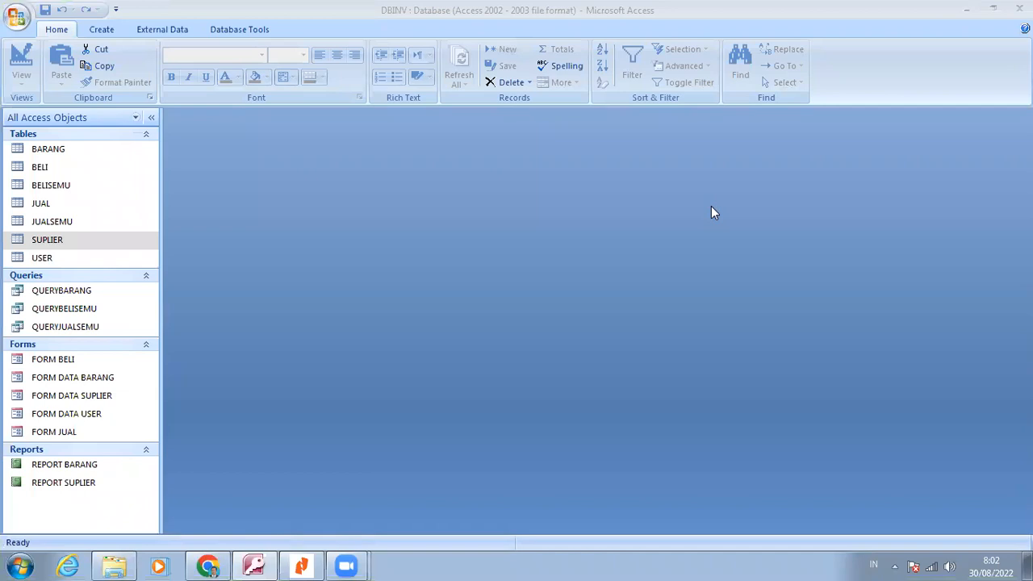
Consult the purchase report instructions in Nitro Reader, and open the BELI table in Access to examine its KODESP column
click(306, 564)
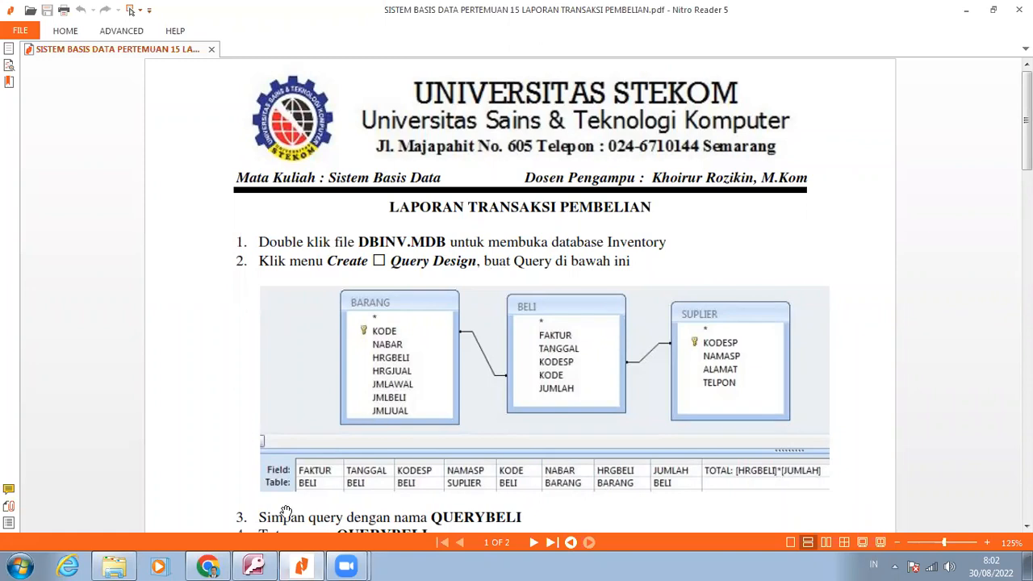
click(255, 563)
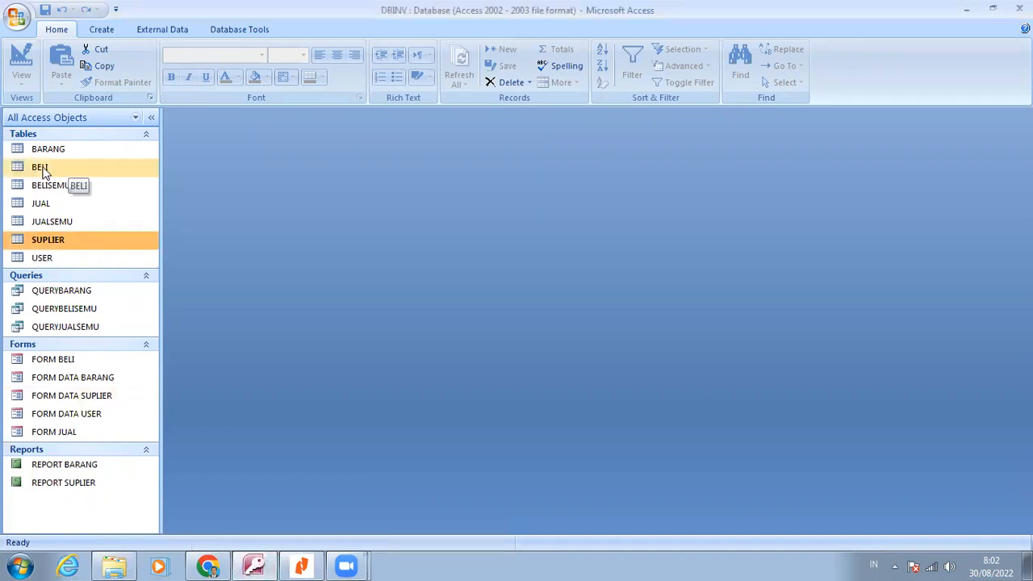
double_click(42, 167)
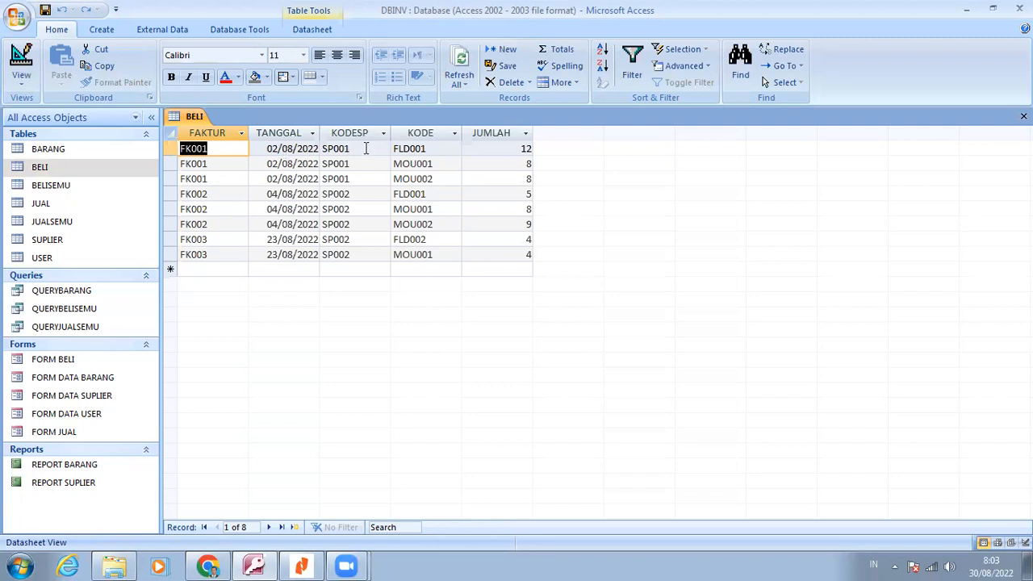
click(365, 148)
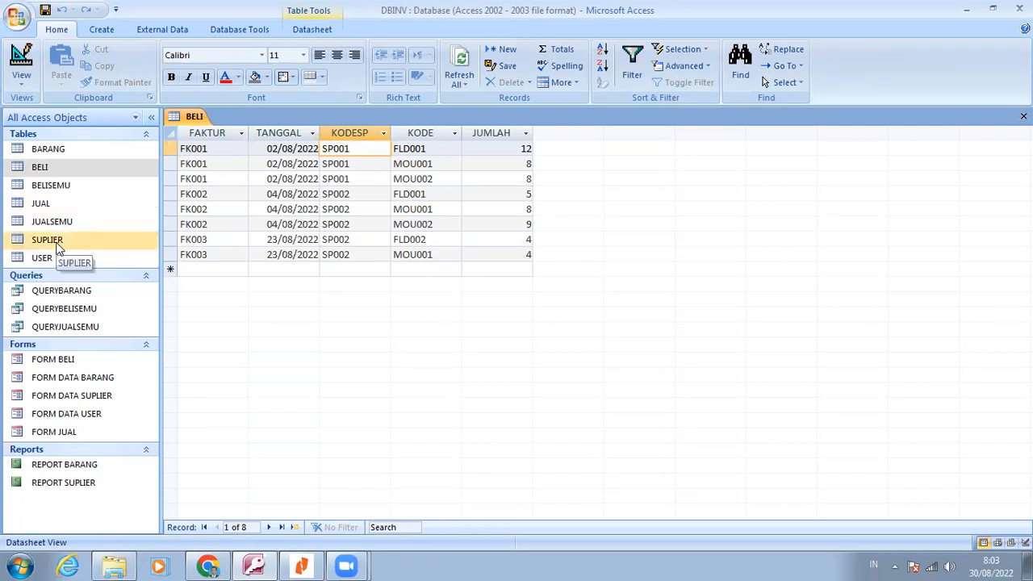
Open the SUPLIER table and compare its supplier codes with the purchase records in BELI
double_click(56, 242)
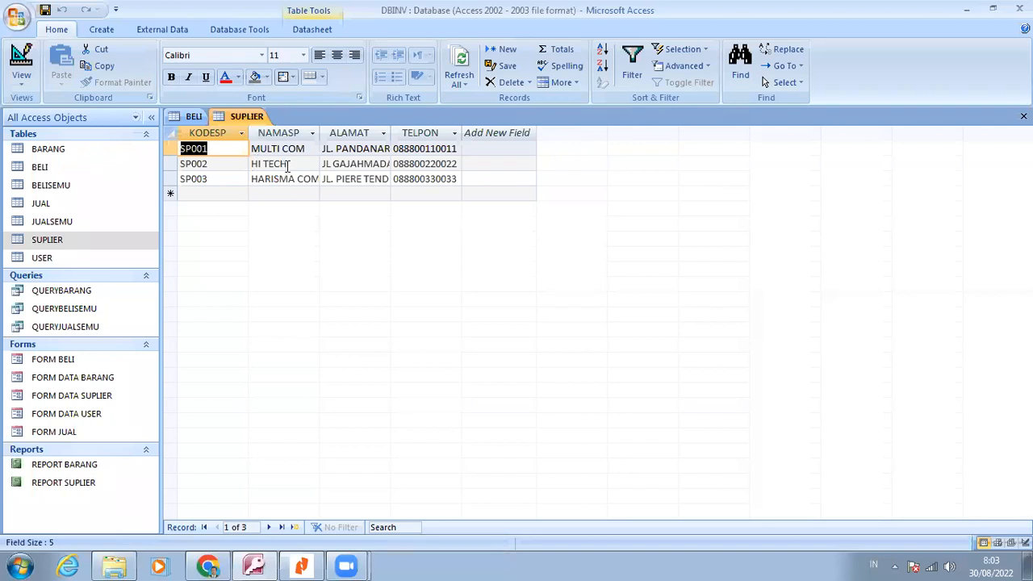
click(194, 117)
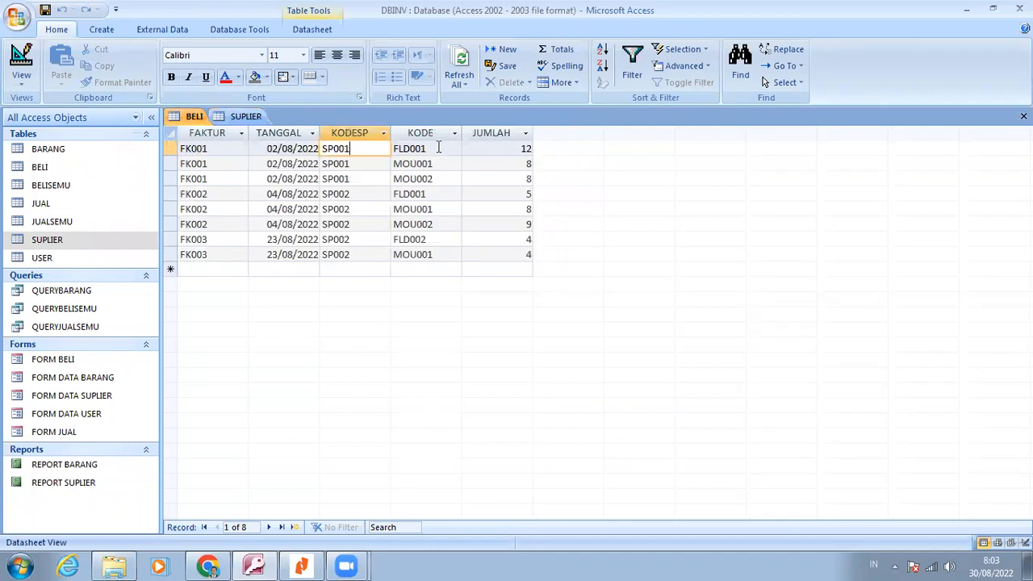
click(438, 148)
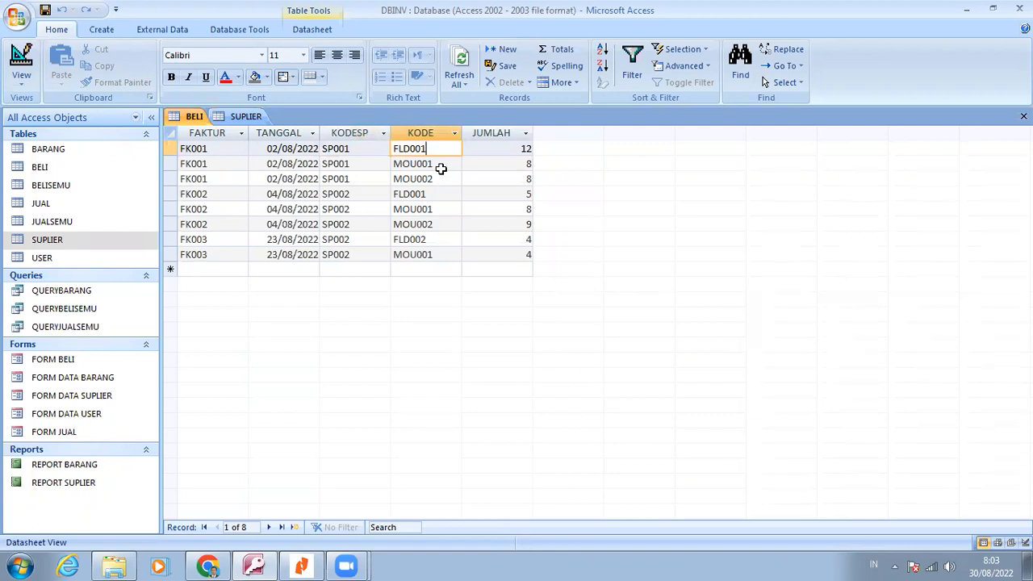
Open the BARANG table and compare its item codes and HRGBELI prices with the KODE and JUMLAH columns in BELI
double_click(62, 149)
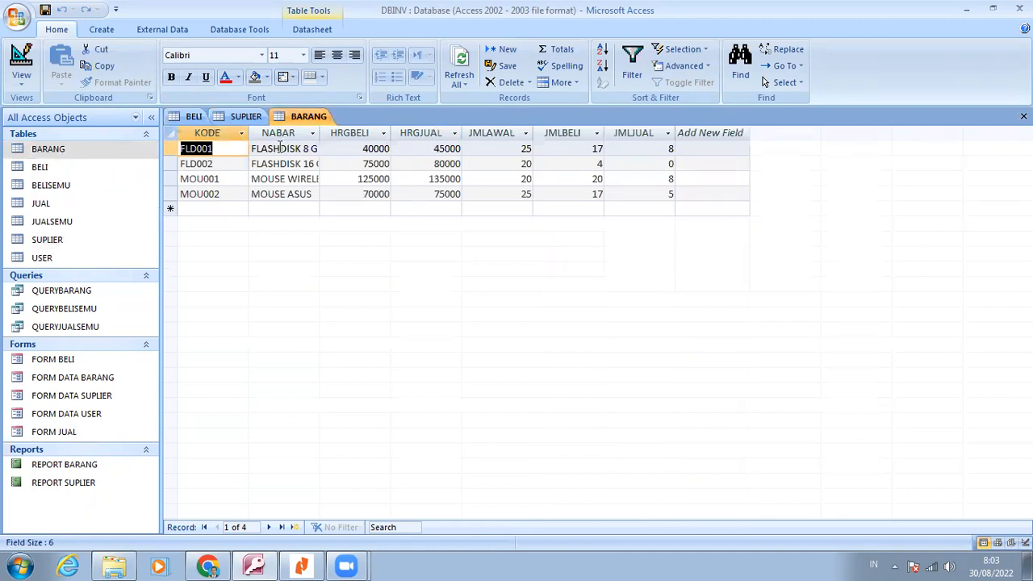
click(343, 148)
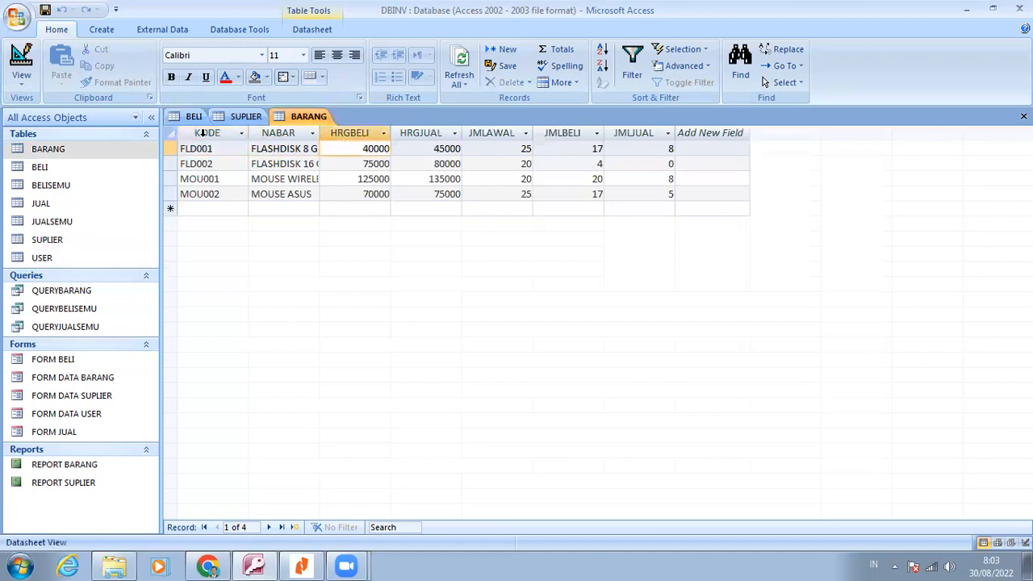
click(191, 119)
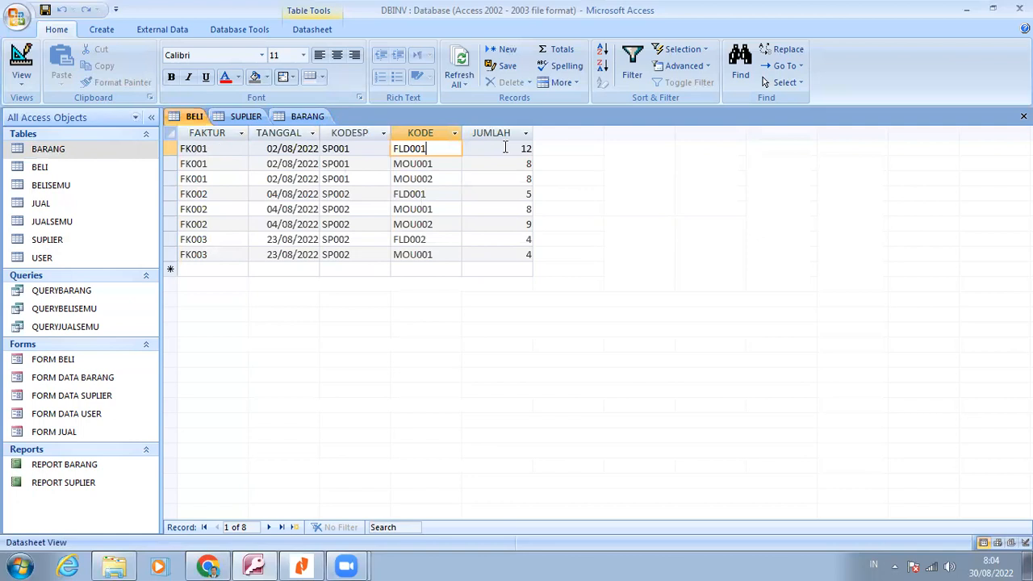
click(308, 118)
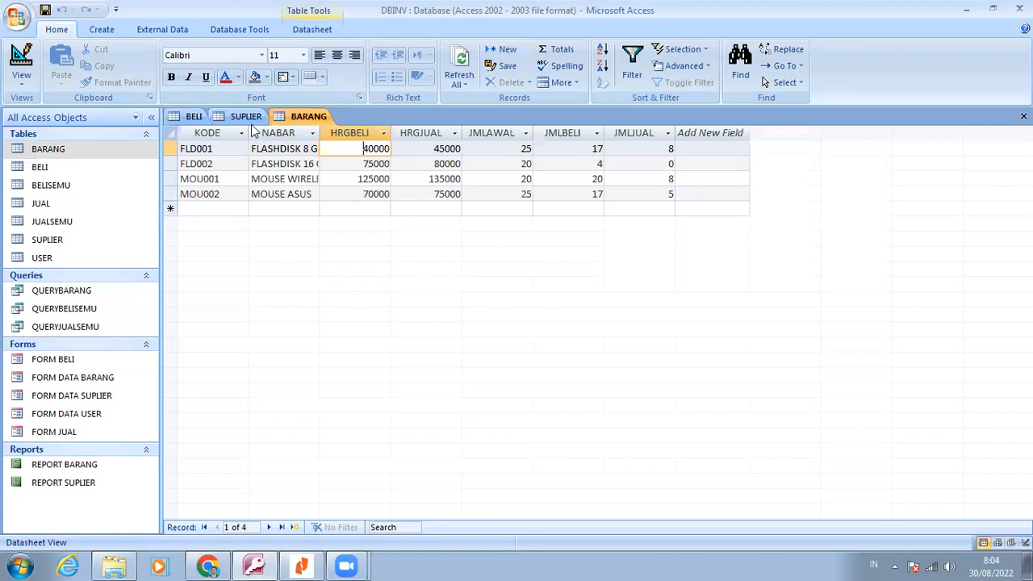
click(199, 123)
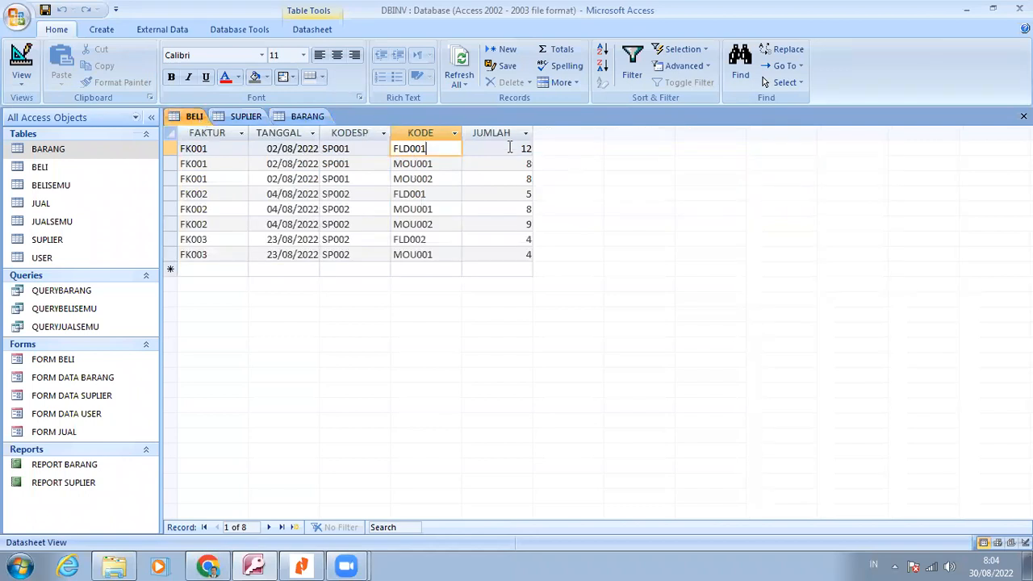
click(510, 147)
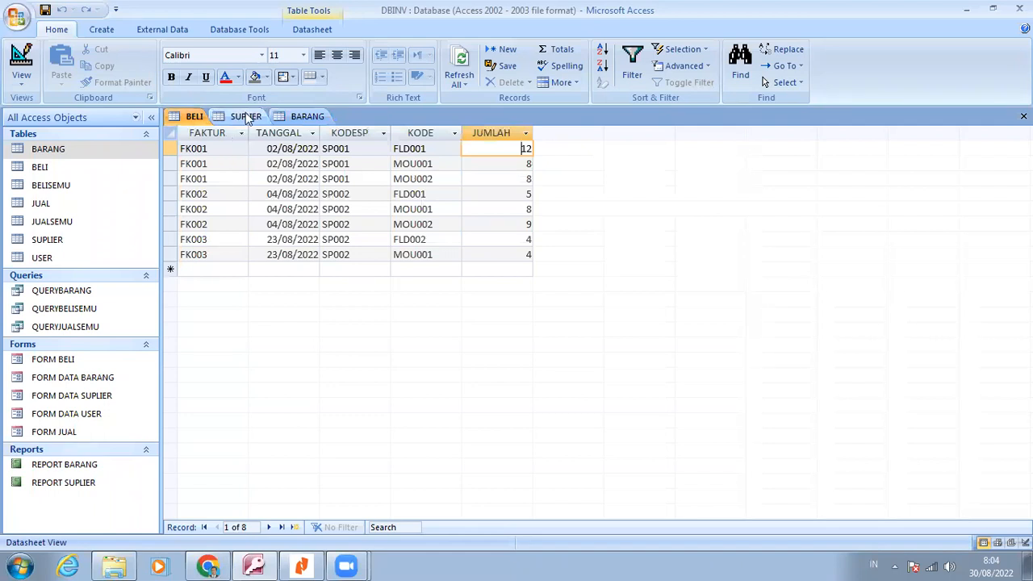
Review the SUPLIER, BARANG and BELI tables as sources for the purchase report, and close all three tables
click(248, 118)
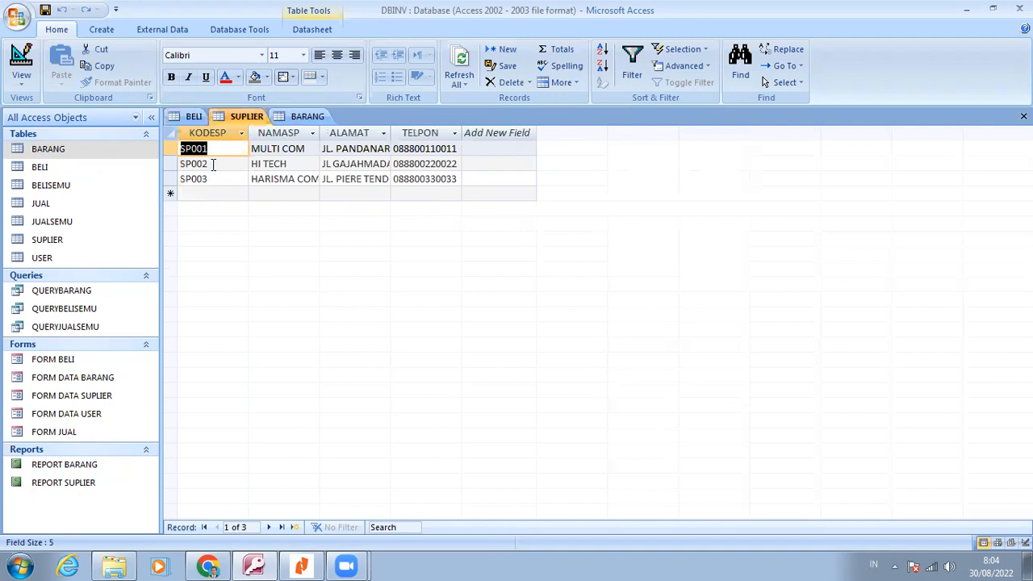
click(213, 164)
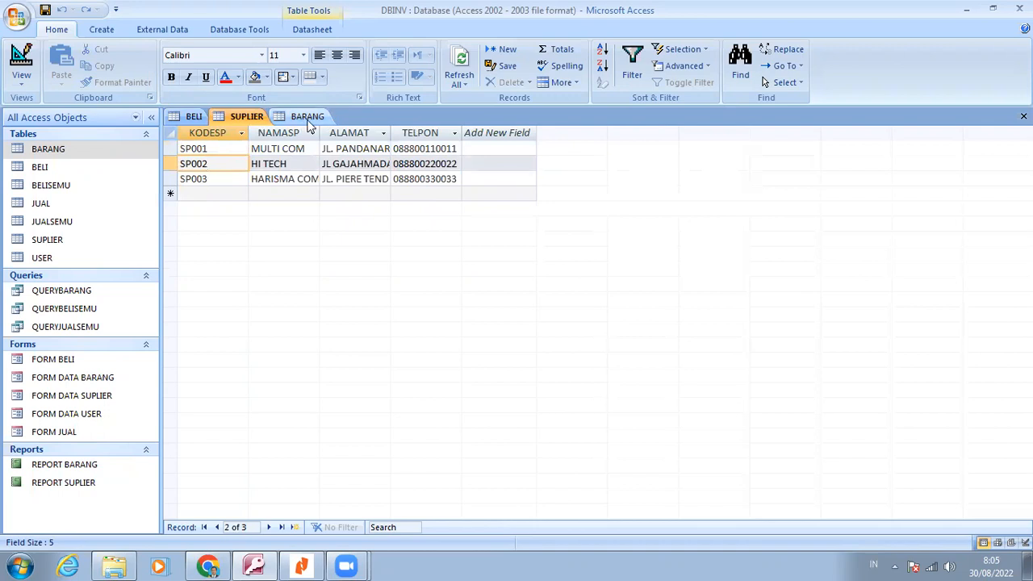
click(309, 117)
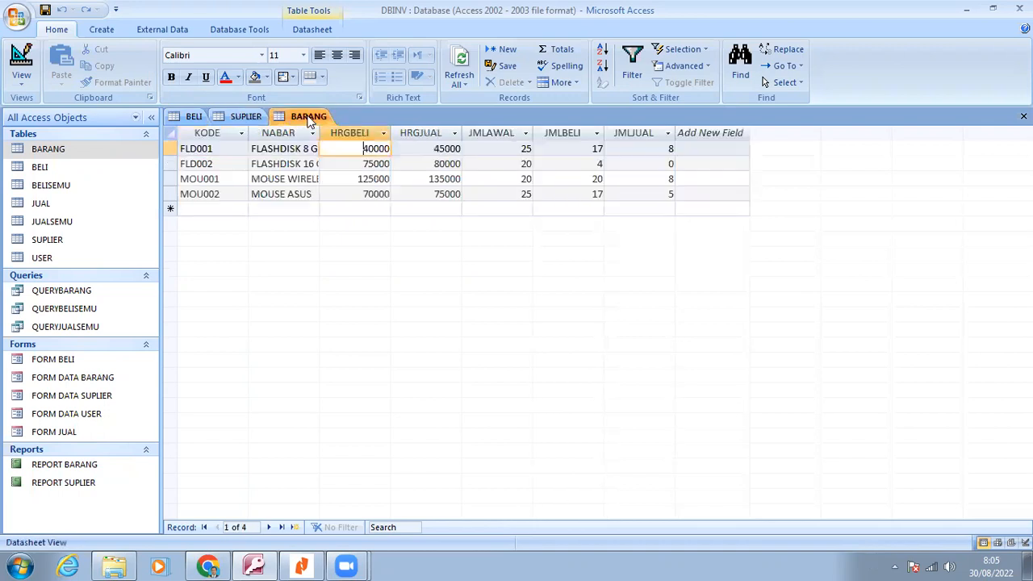
click(194, 119)
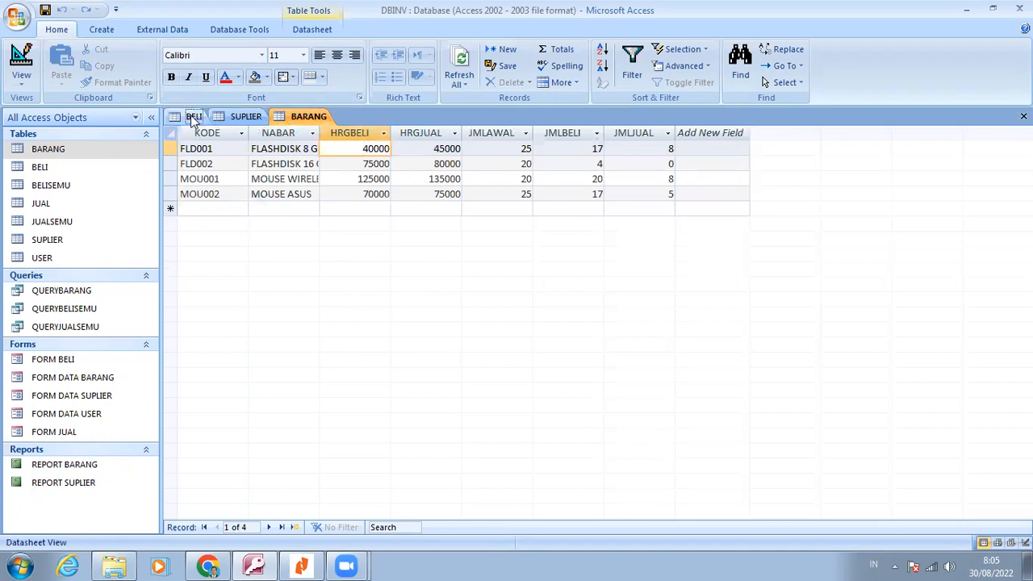
click(242, 118)
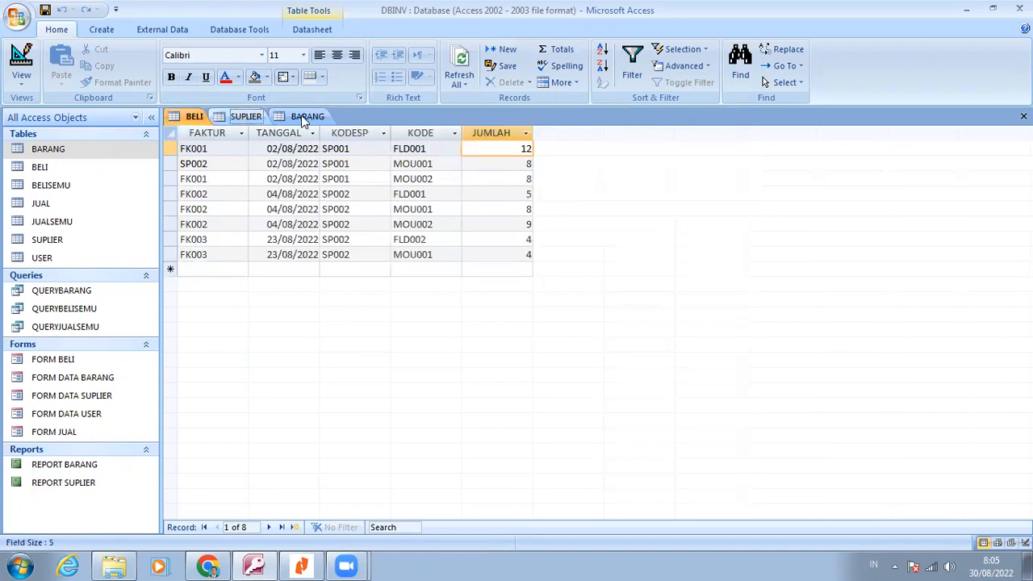
click(305, 118)
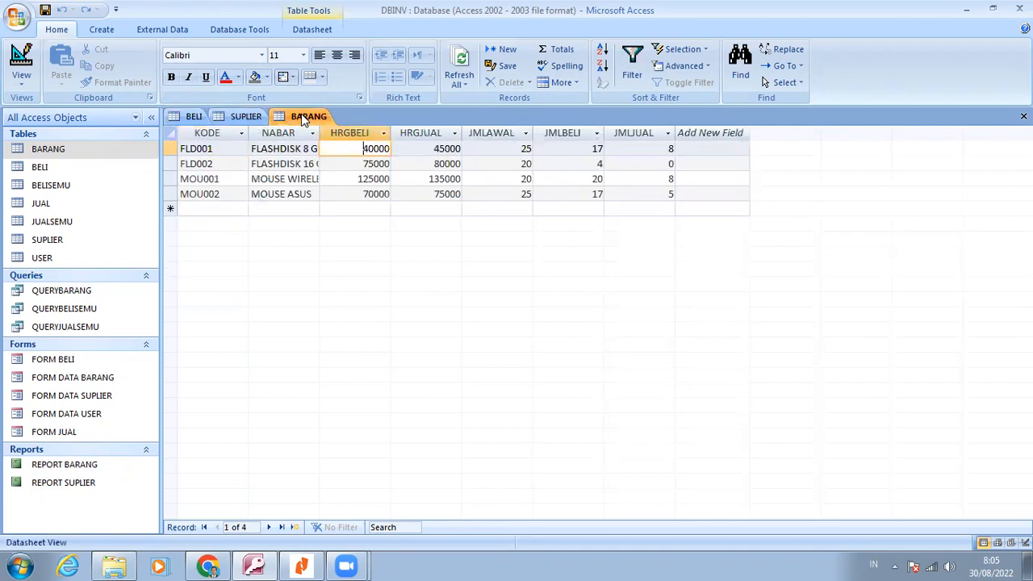
right_click(303, 117)
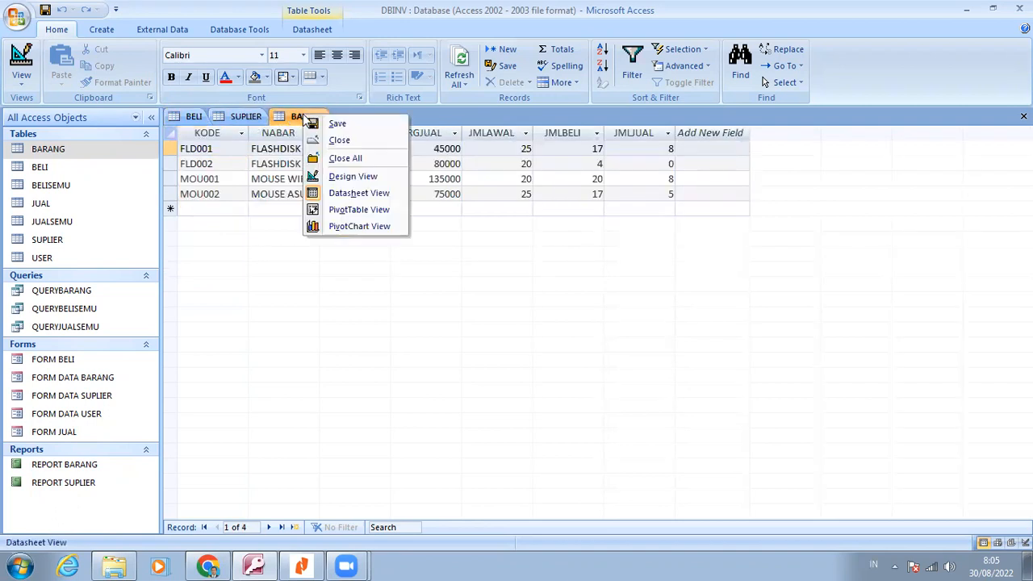
click(339, 141)
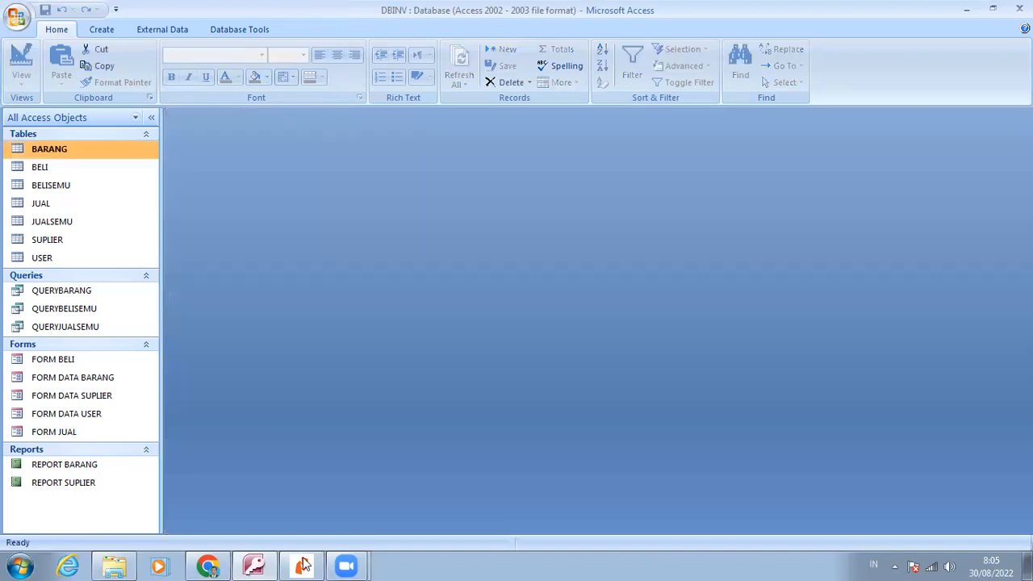
Check the required query layout in the Nitro Reader document, and create a blank query in Design view in Access
click(302, 565)
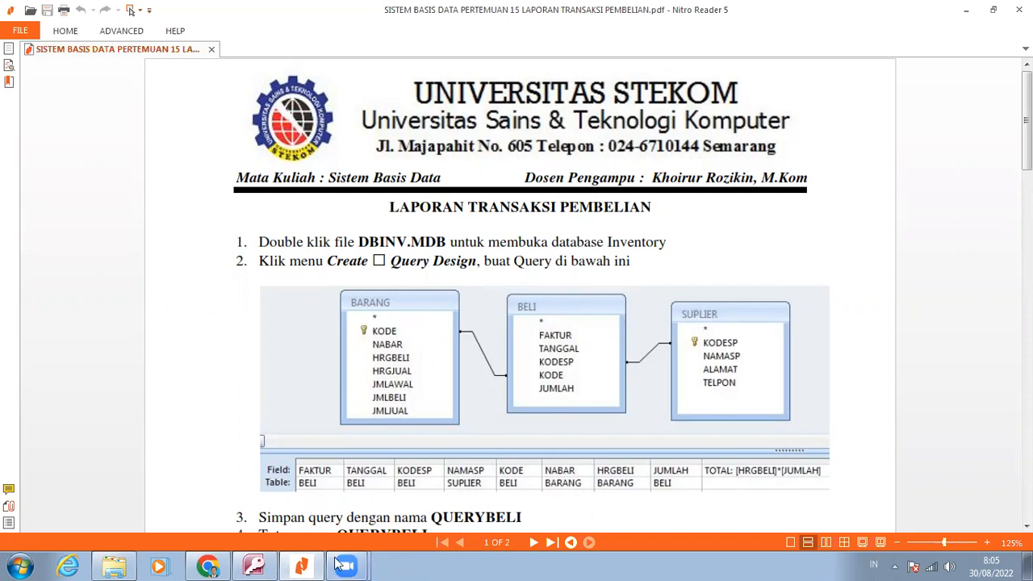
key(alt+Tab)
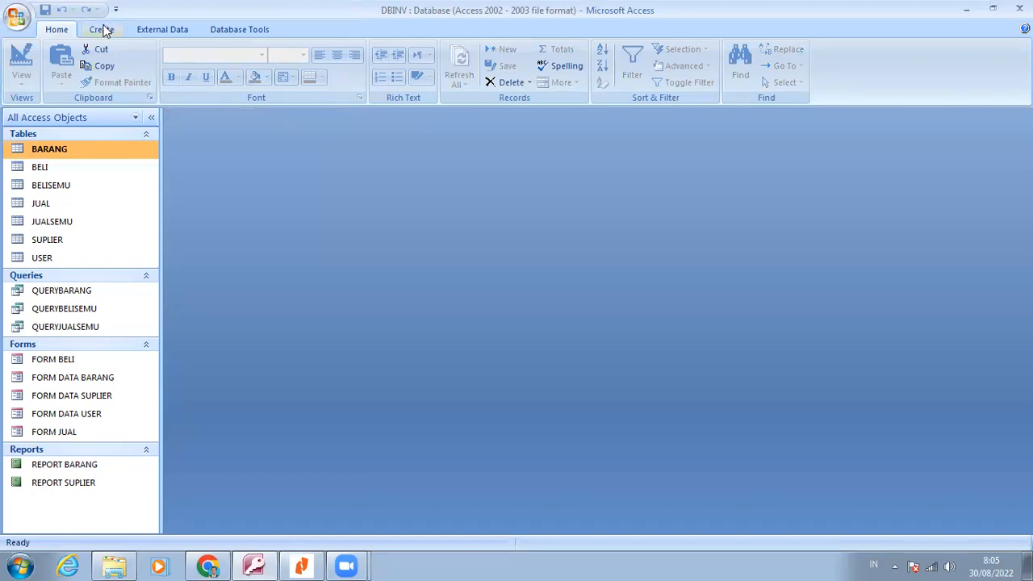
click(103, 30)
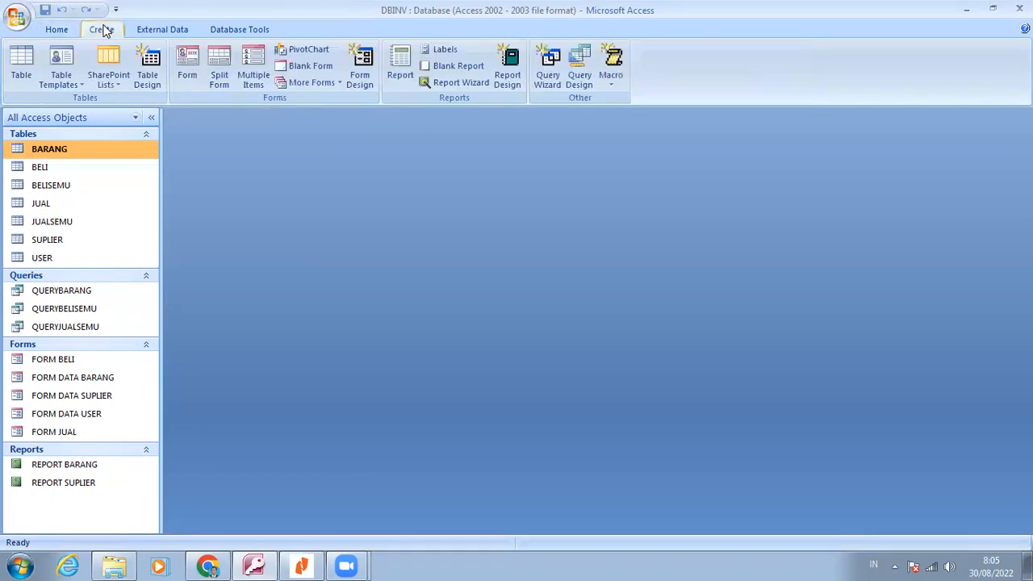
click(584, 81)
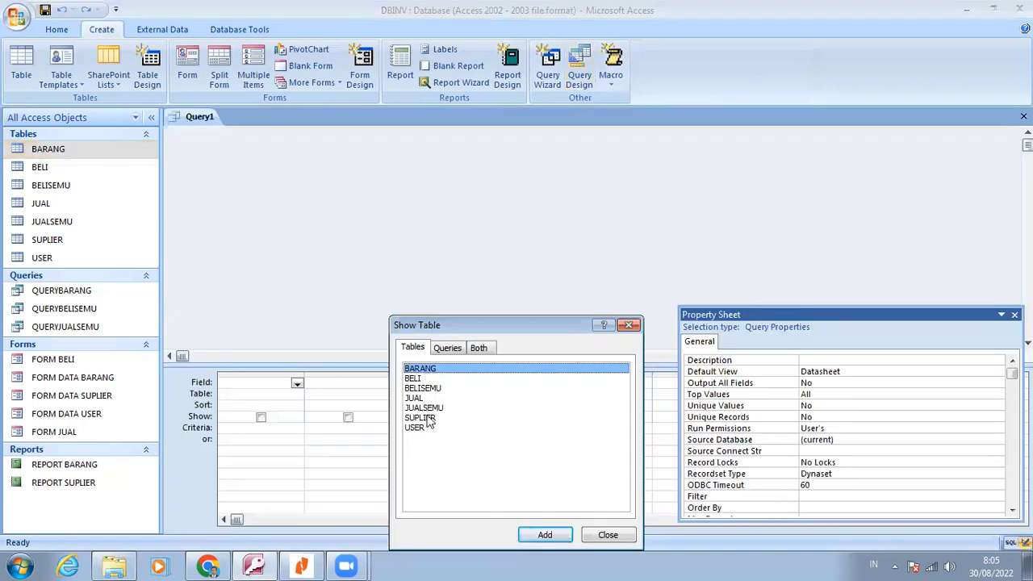
Add the SUPLIER, BELI and BARANG tables to the query design
click(429, 419)
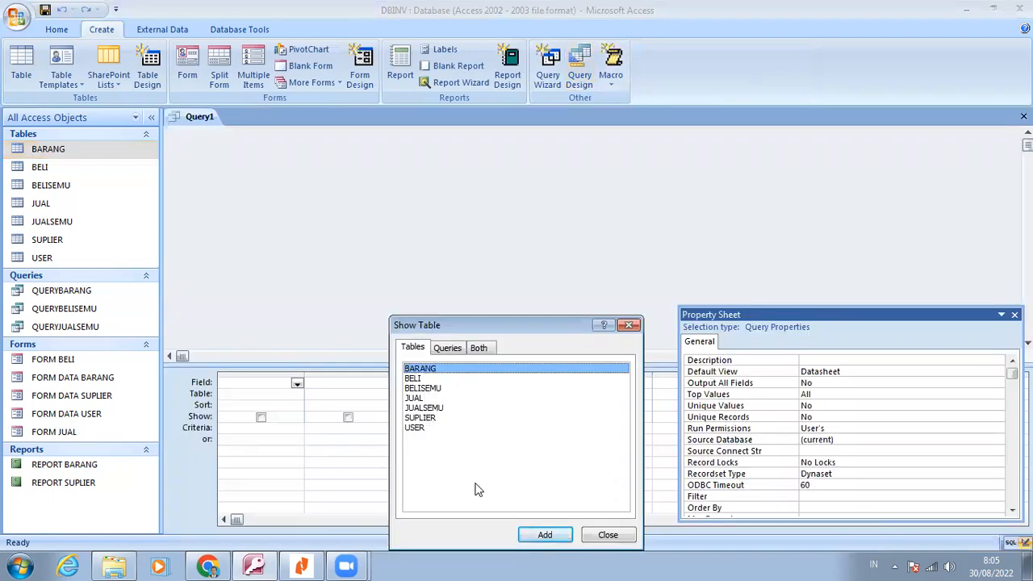
click(542, 535)
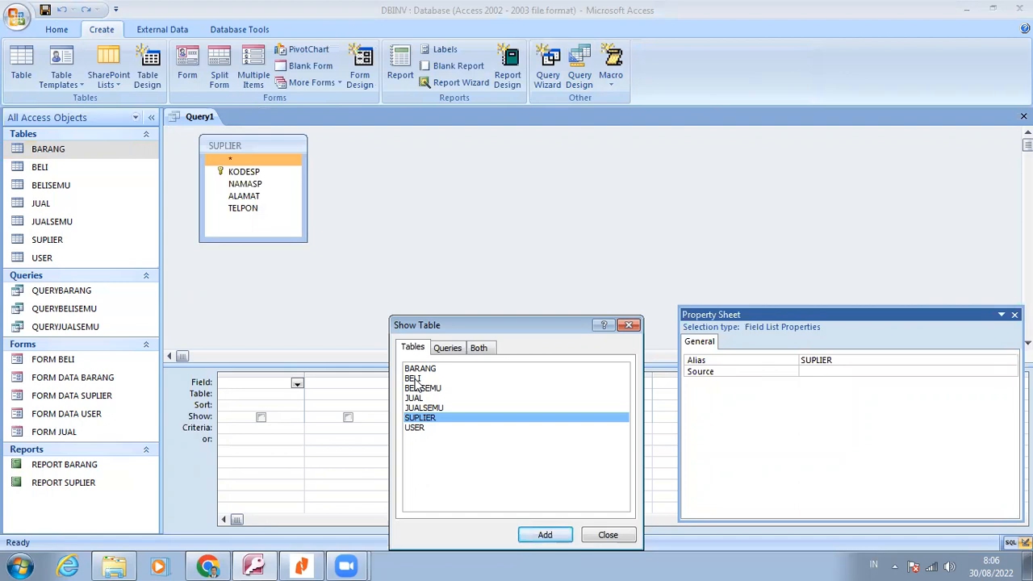
double_click(414, 378)
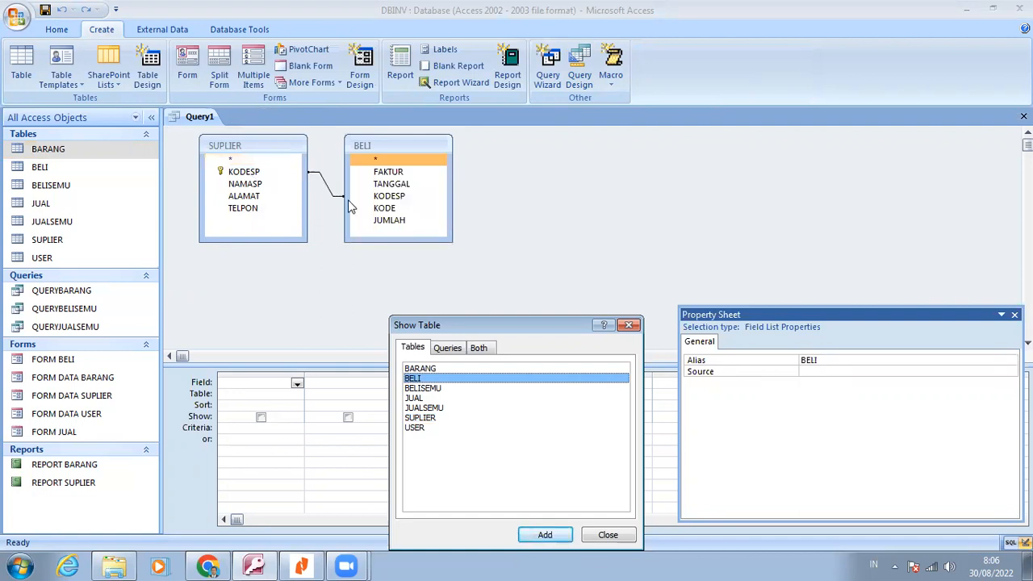
click(428, 368)
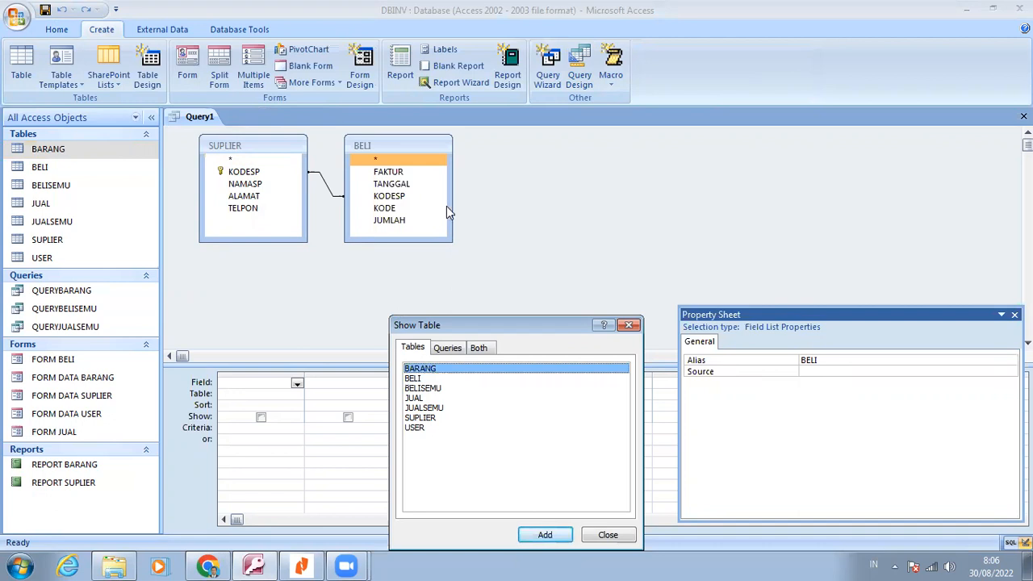
key(Return)
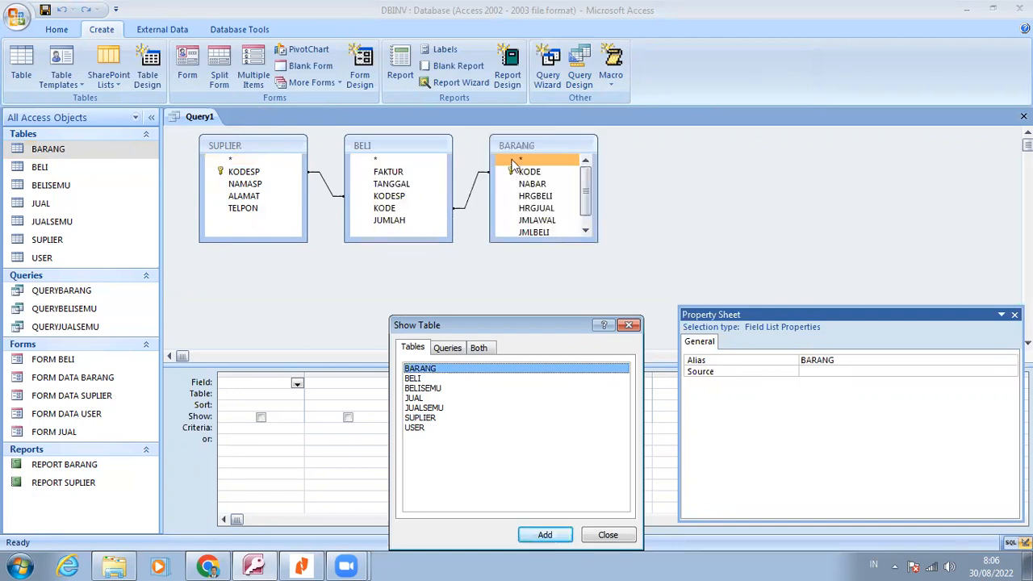
Clear space around the query design by closing the Show Table dialog and Property Sheet and collapsing the Navigation Pane
click(607, 536)
click(1014, 314)
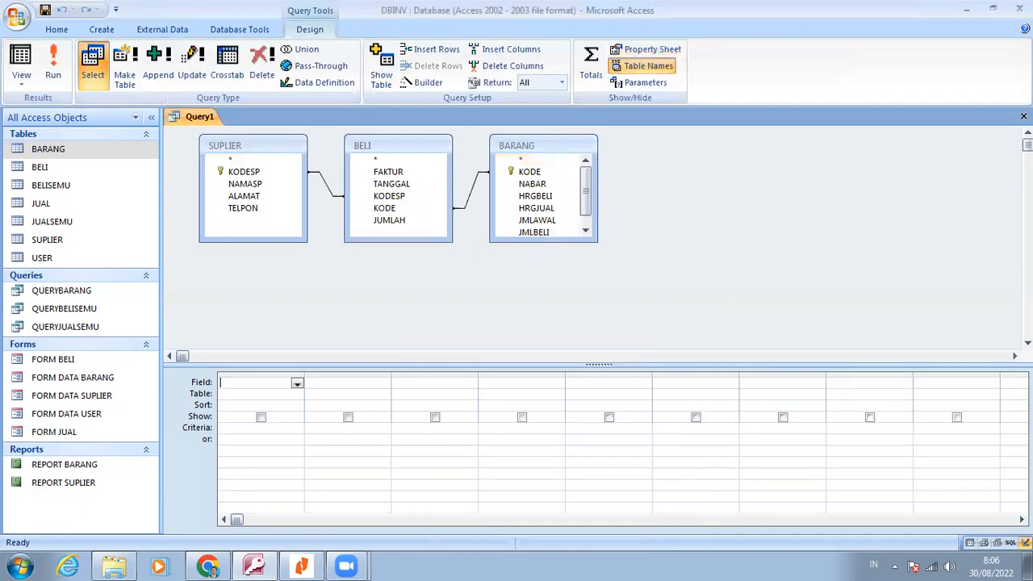
click(153, 118)
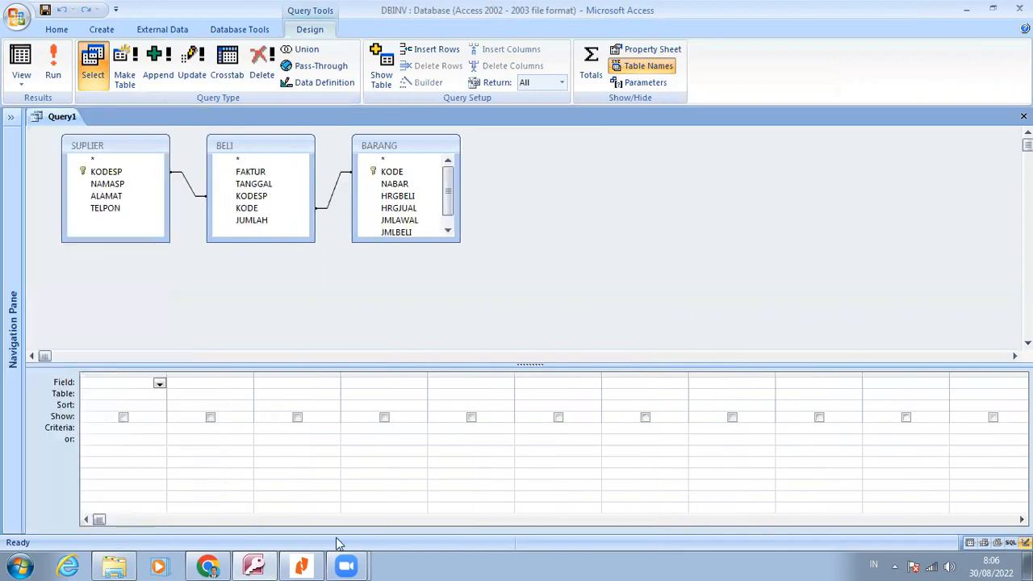
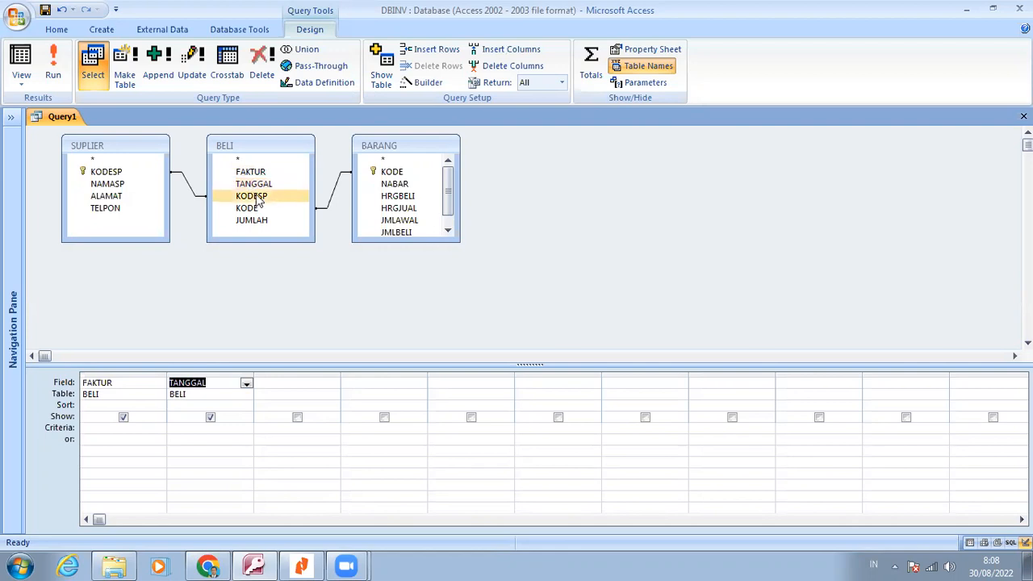
Add KODESP from BELI, NAMASP from SUPLIER and KODE from BELI as the next fields of the query
double_click(258, 198)
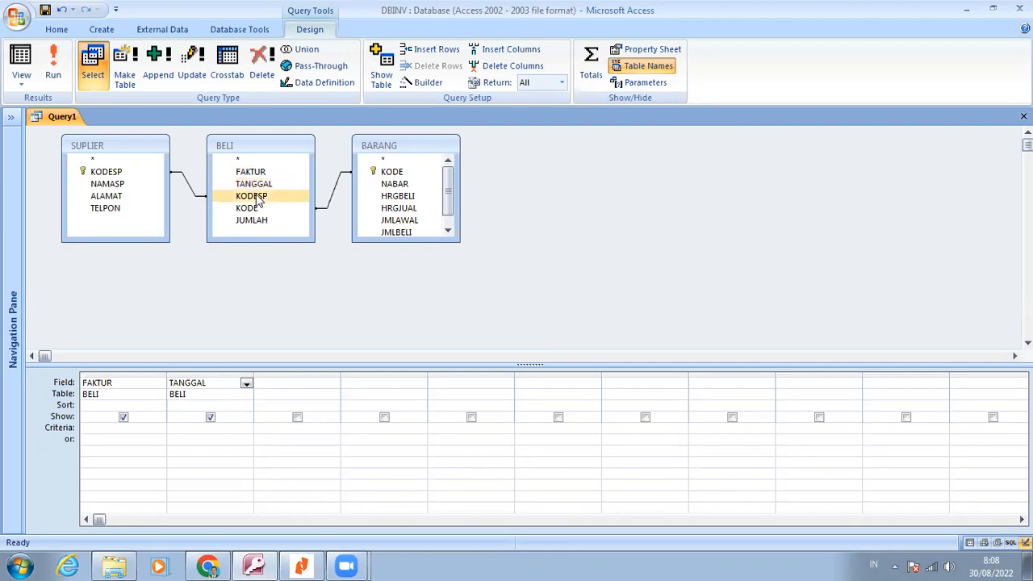
click(128, 185)
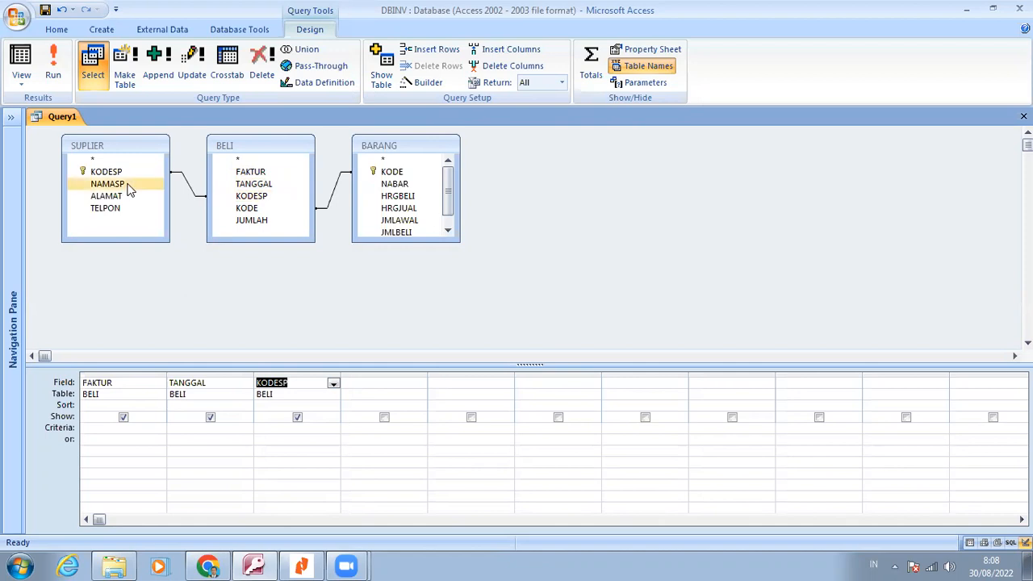
double_click(128, 185)
click(252, 209)
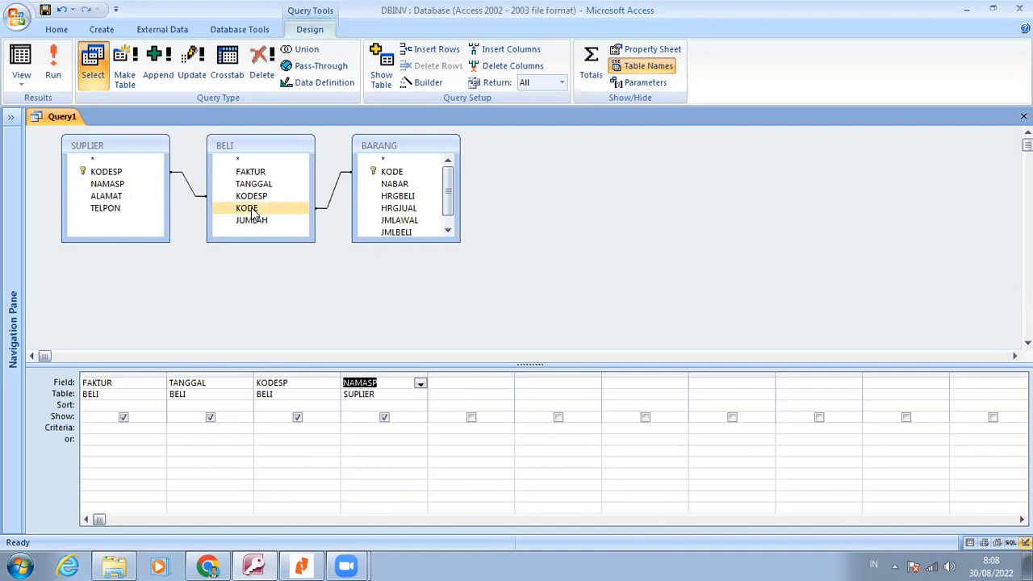
double_click(250, 209)
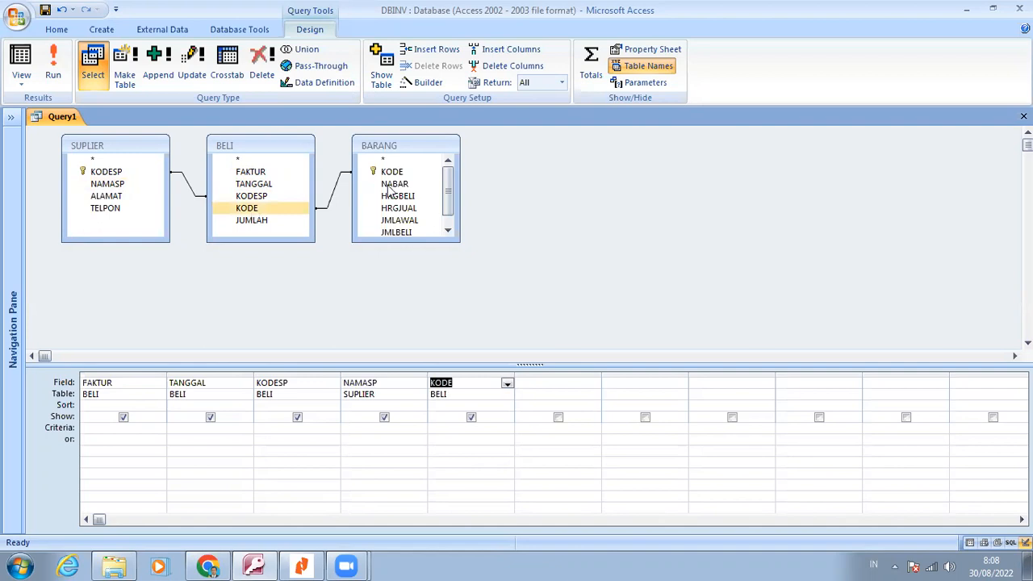
Add NABAR and HRGBELI from BARANG, followed by JUMLAH from BELI, to the query grid
click(392, 184)
double_click(395, 185)
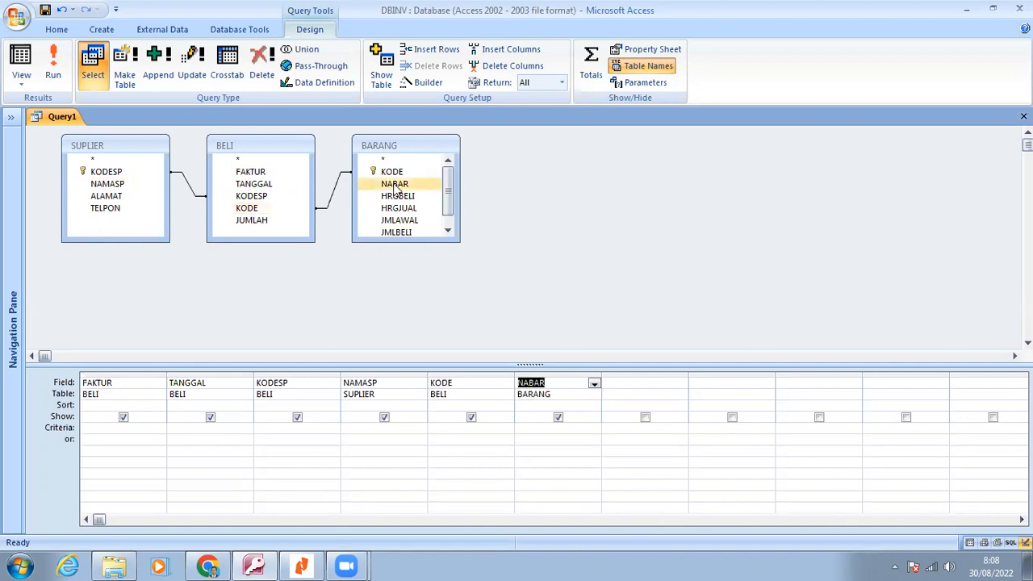
click(403, 197)
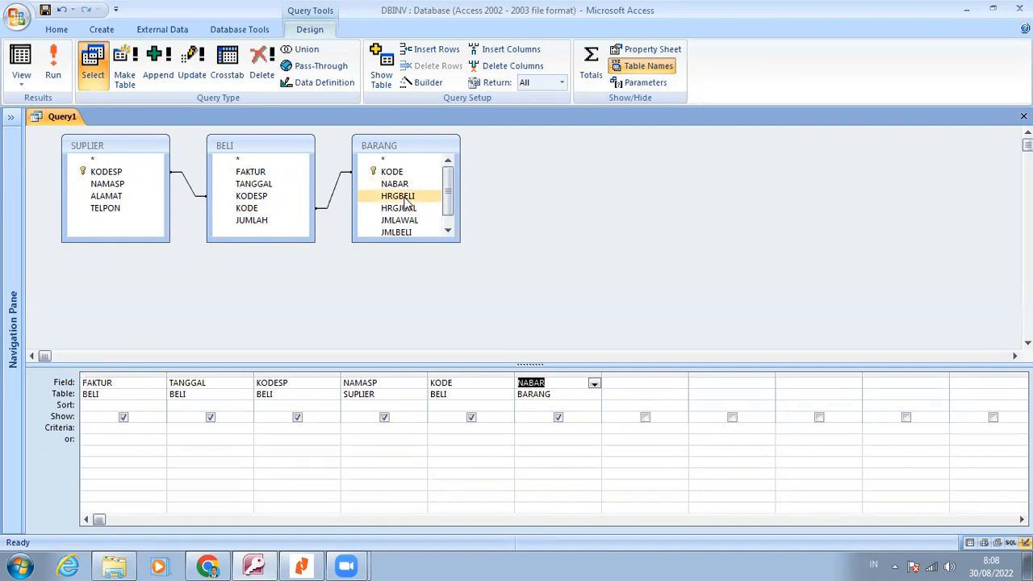
click(405, 200)
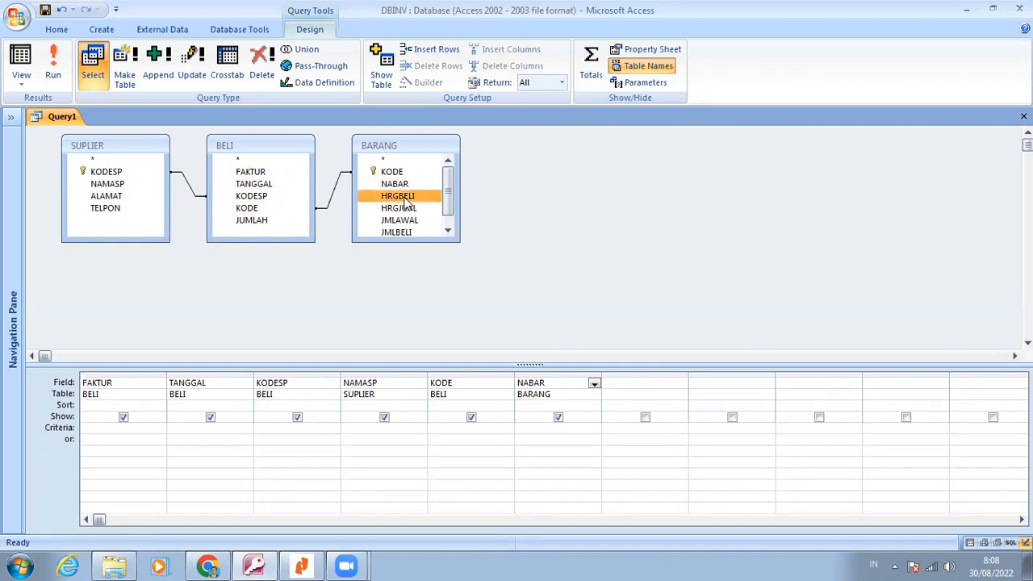
double_click(407, 198)
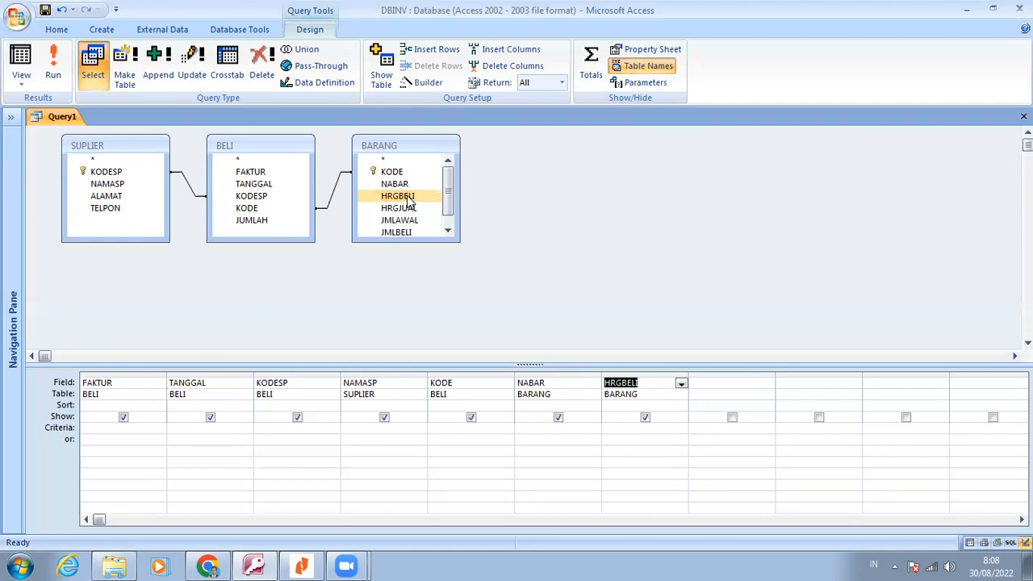
click(272, 225)
drag(272, 226, 730, 382)
Create a calculated field TOLTAL after JUMLAH that multiplies HRGBELI by JUMLAH, and widen its column
click(796, 381)
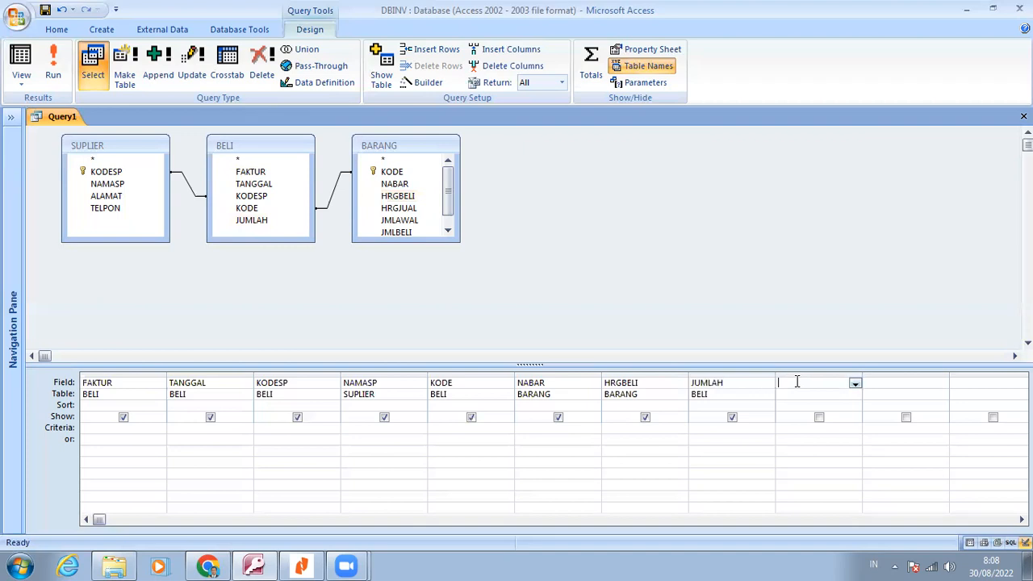
key(Caps_Lock)
text(TOLT)
text(L:[)
text(HRGBELI])
drag(859, 371, 952, 372)
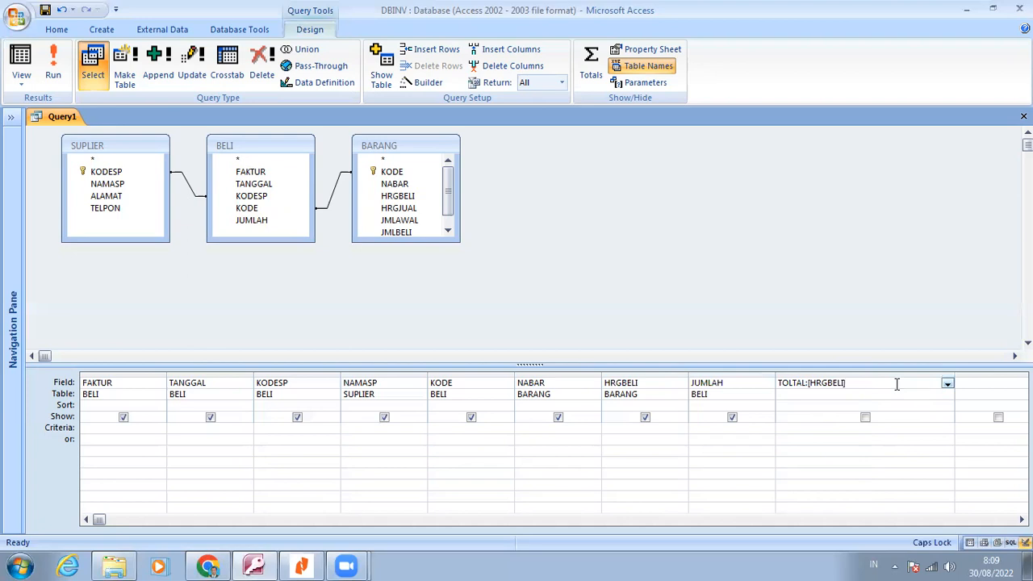
text(*[JUMLAH])
key(Return)
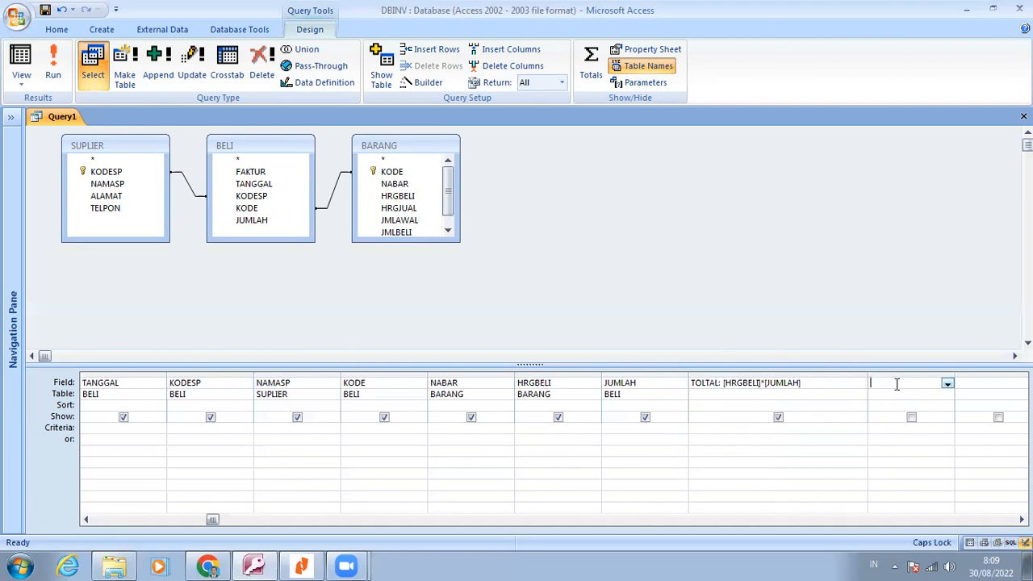
Correct the closing bracket of the calculated field so it reads TOLTAL: [HRGBELI]*[JUMLAH]
click(812, 388)
key(Return)
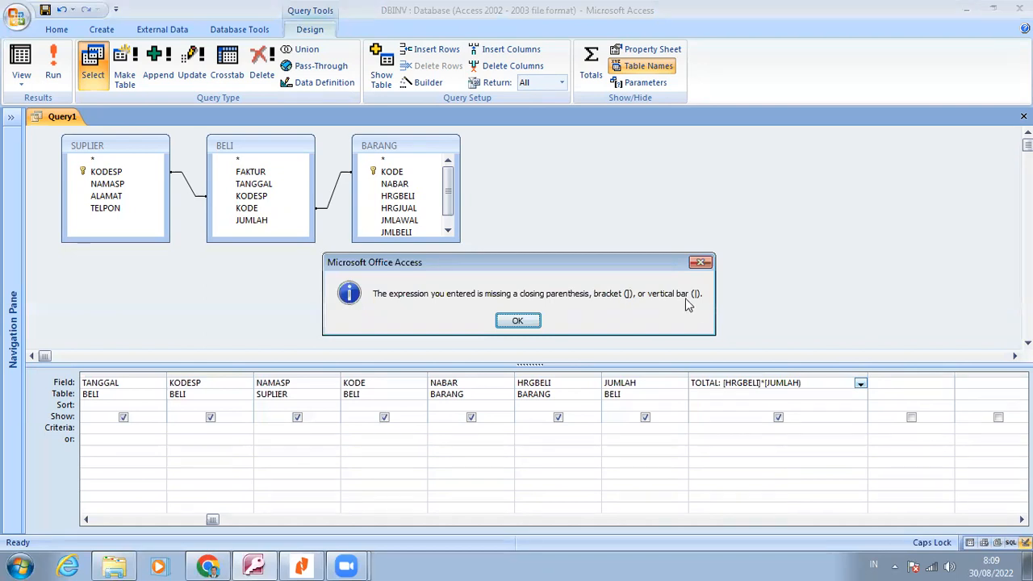
click(530, 322)
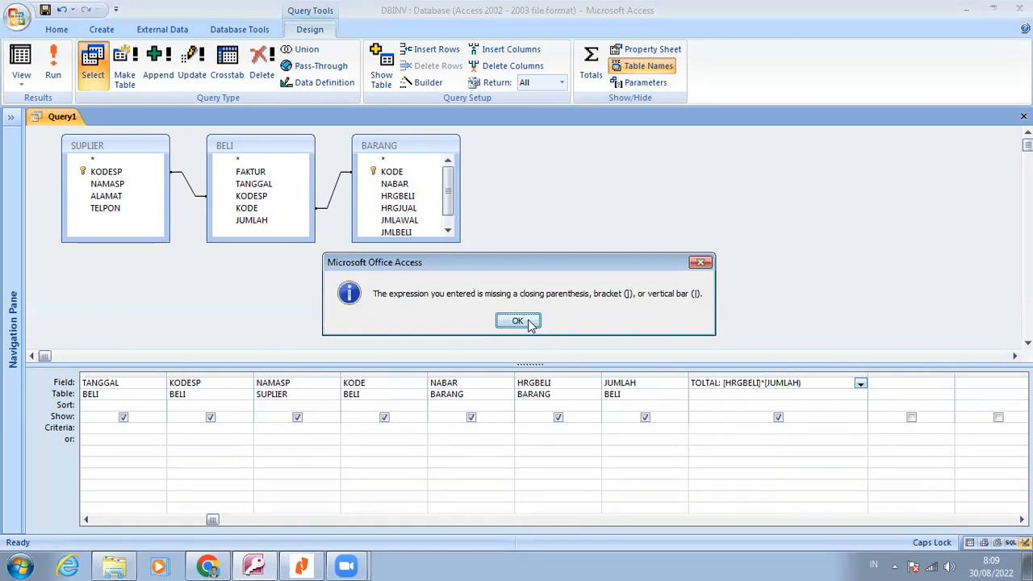
click(822, 383)
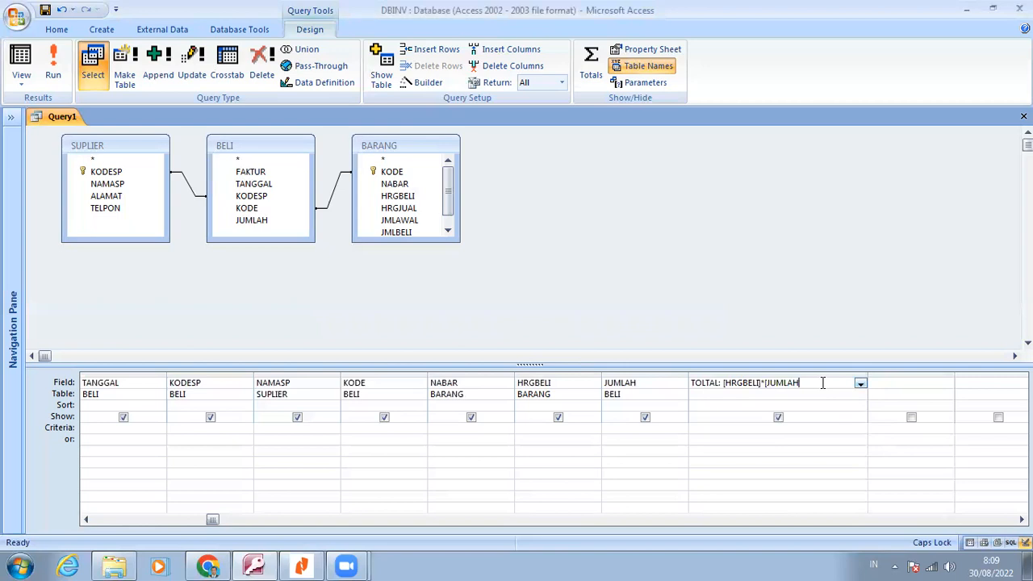
text(])
click(248, 160)
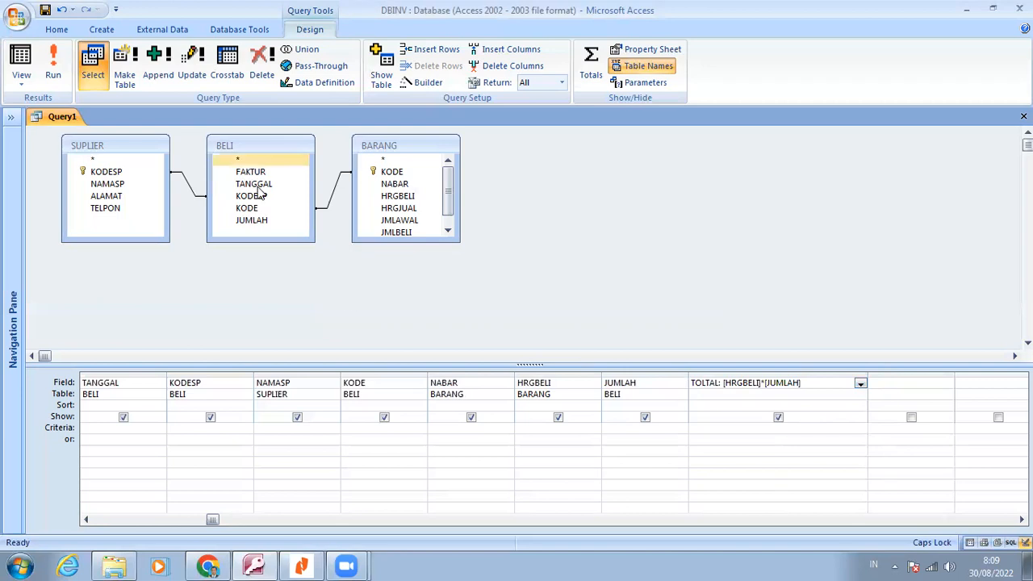
click(197, 201)
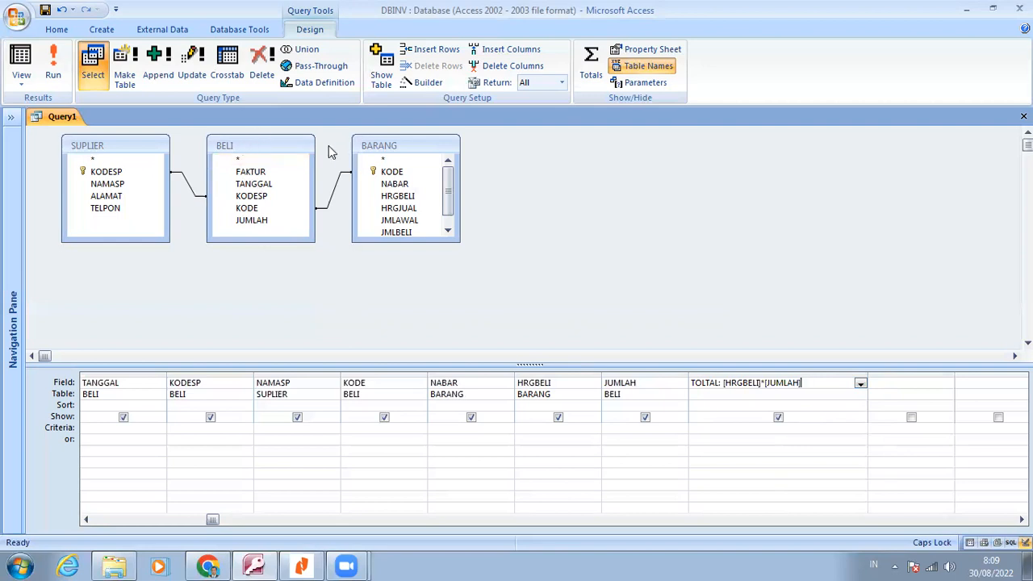
Look at the BELI table's records, and check the query's HRGBELI, JUMLAH and TOLTAL columns in Datasheet view
click(13, 118)
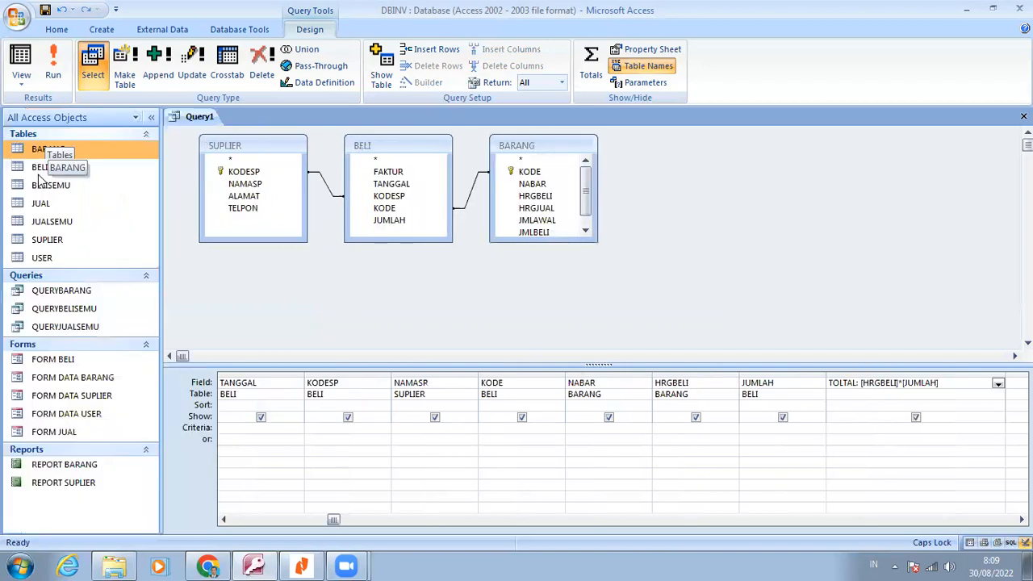
double_click(41, 168)
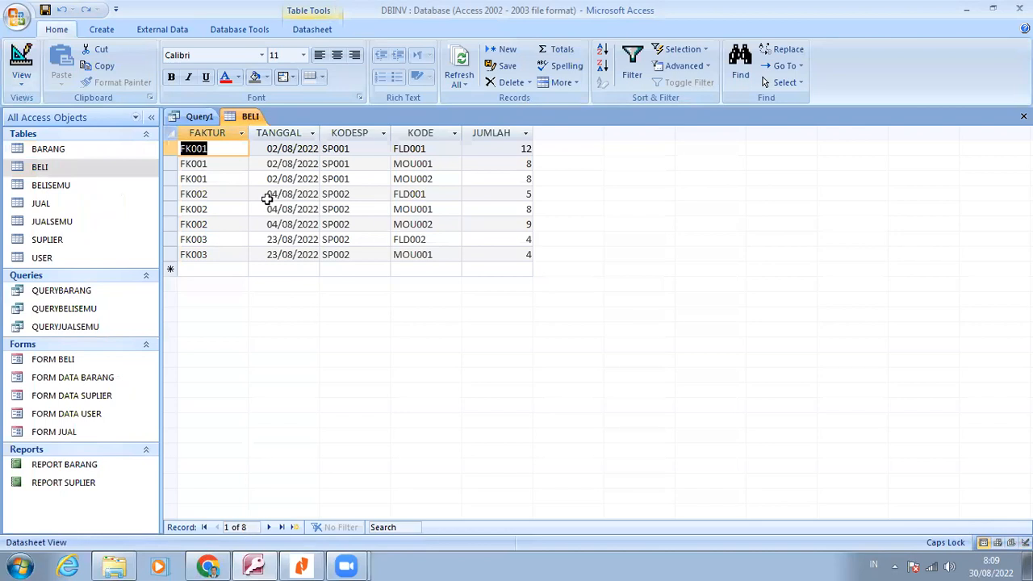
click(198, 116)
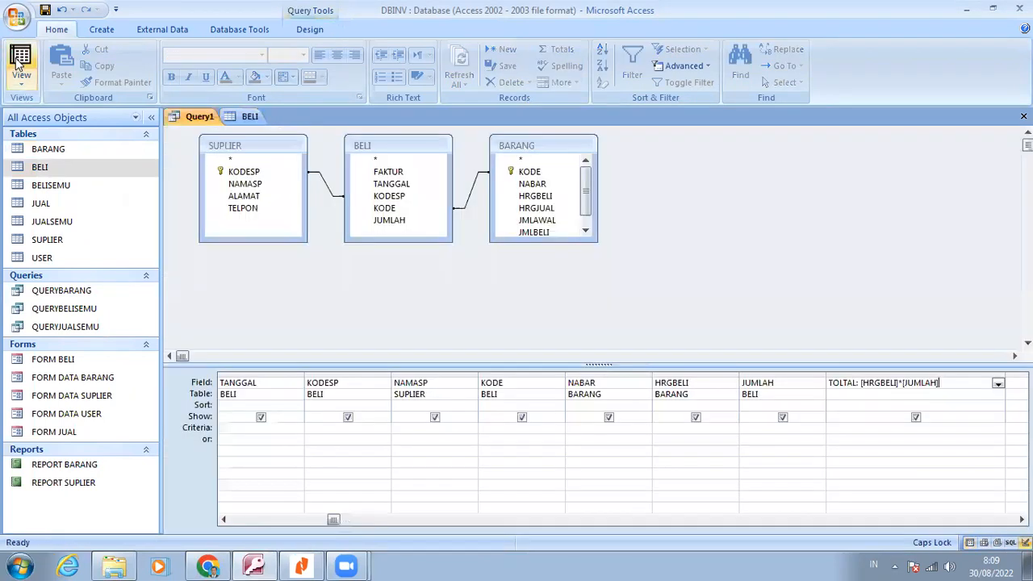
click(19, 58)
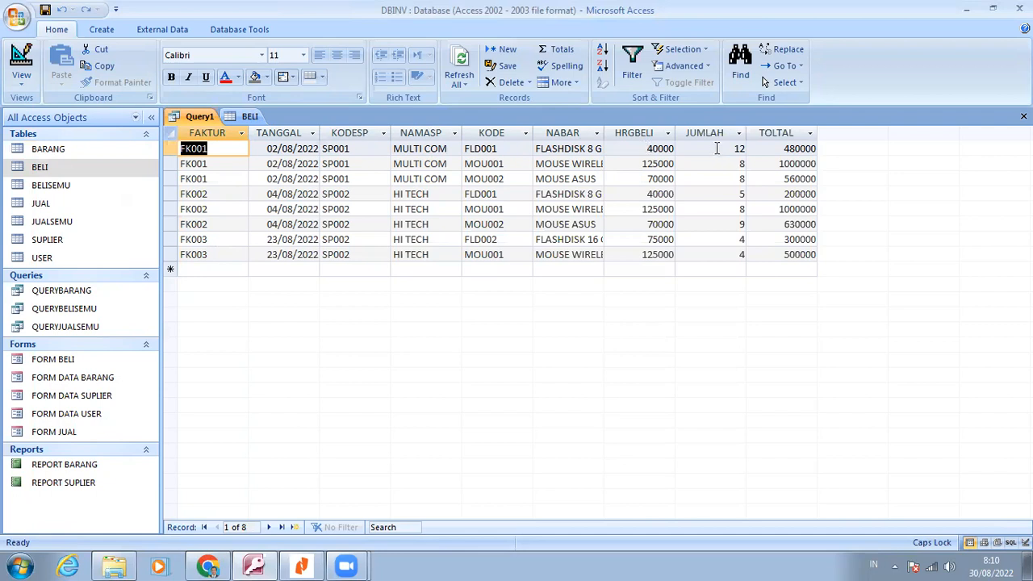
click(716, 147)
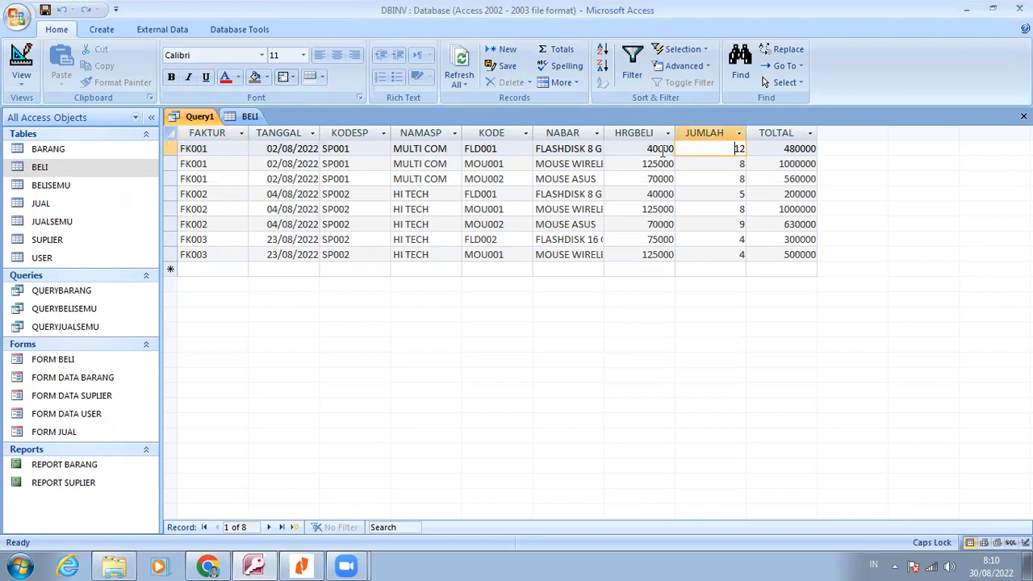
key(Tab)
click(709, 151)
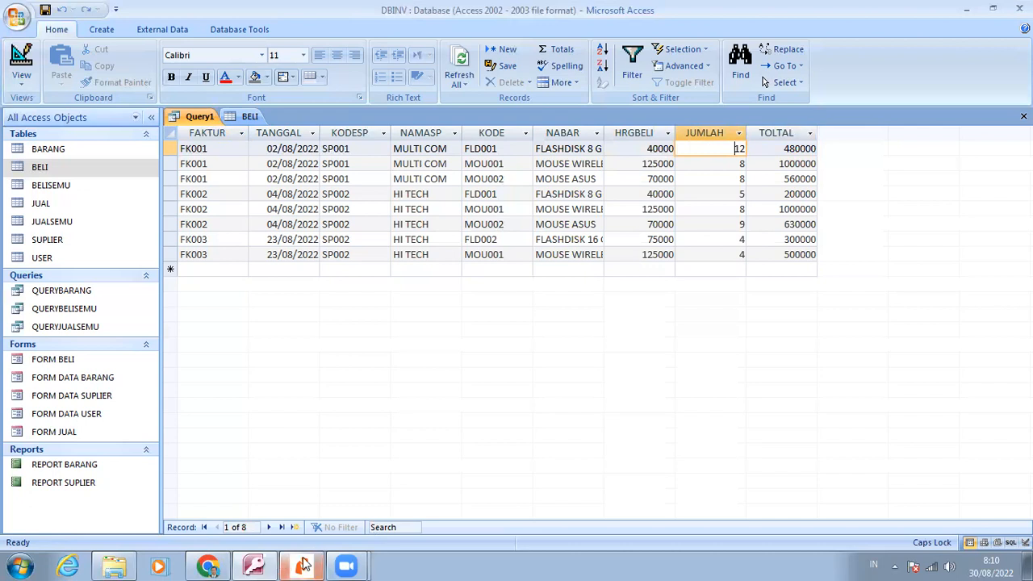
Check the required query name in the Nitro Reader document, and save the query in Access as QUERYBELI
click(303, 565)
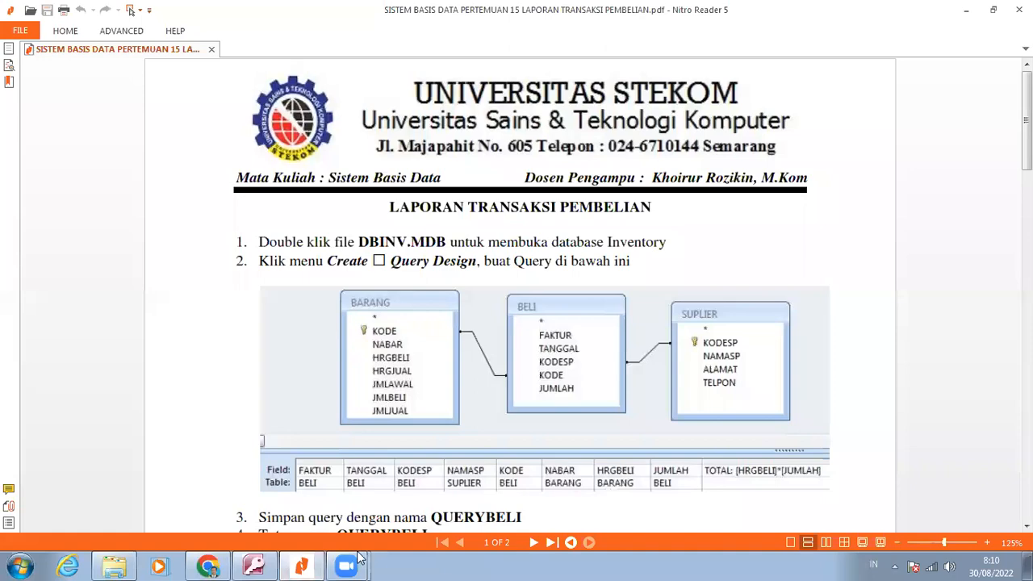
click(254, 564)
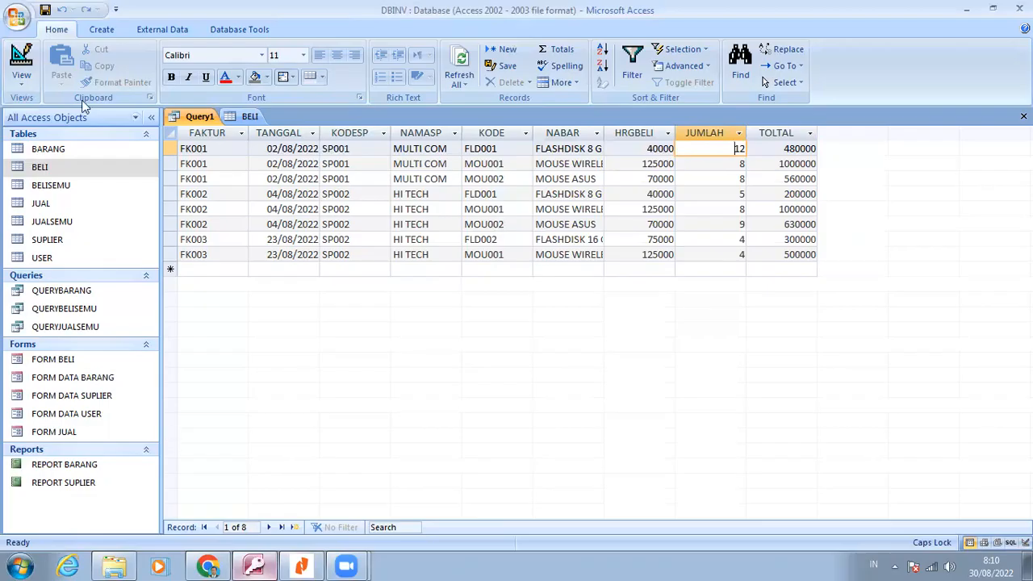
click(45, 11)
text(QUERYBELI)
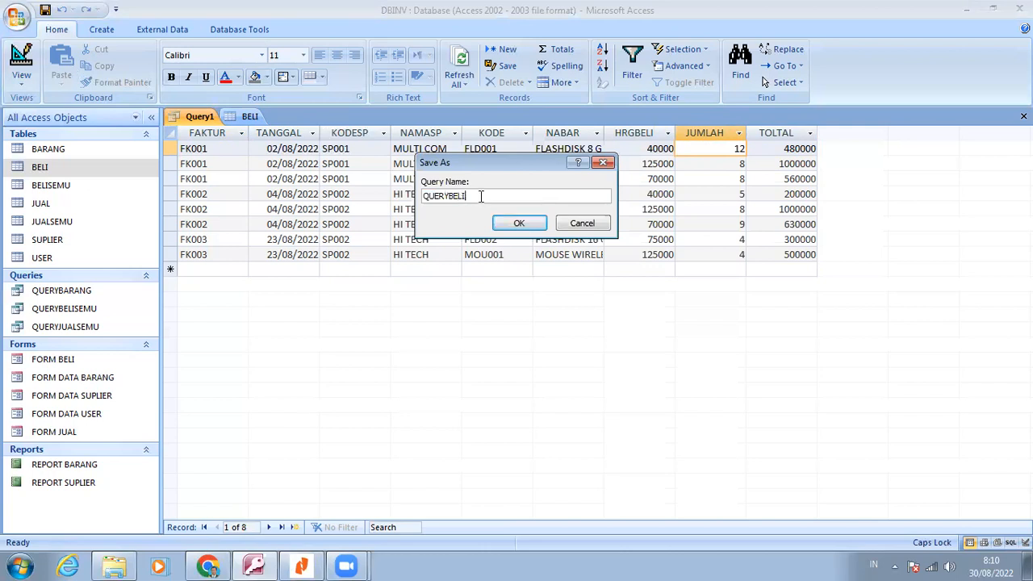
click(512, 226)
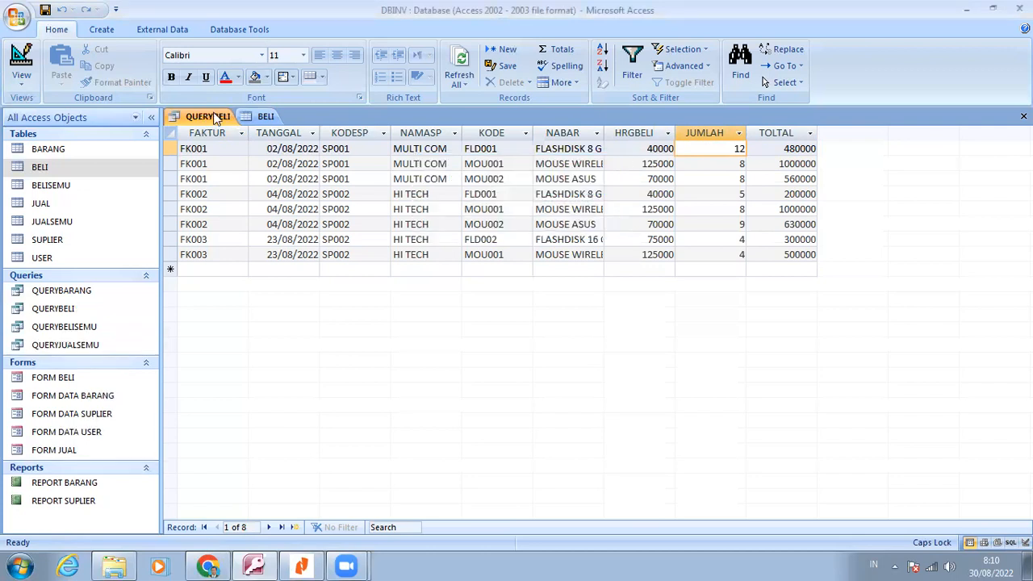
Close the query and the BELI table, and read the Report Wizard instructions in the Nitro Reader document
right_click(217, 119)
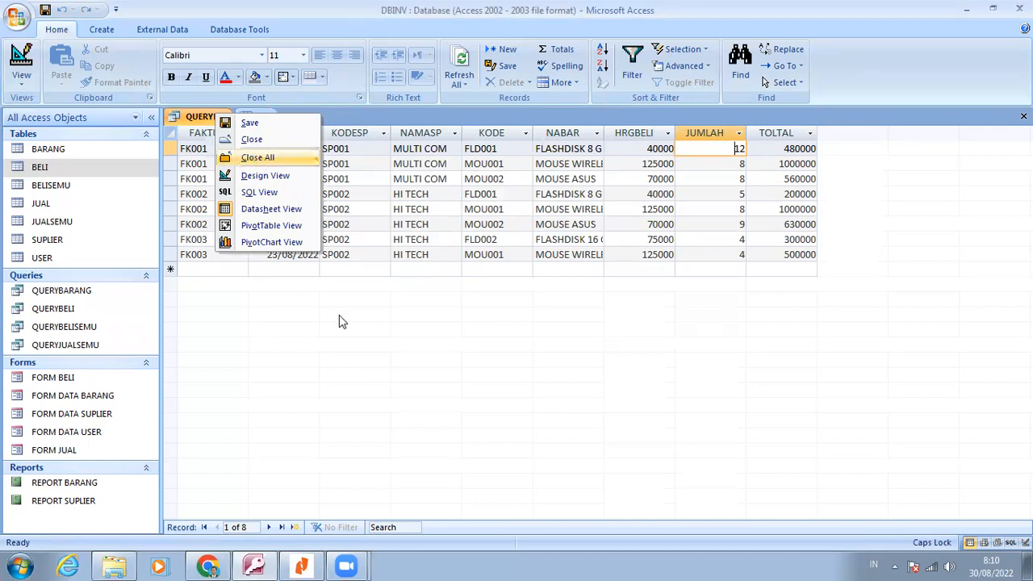
click(258, 158)
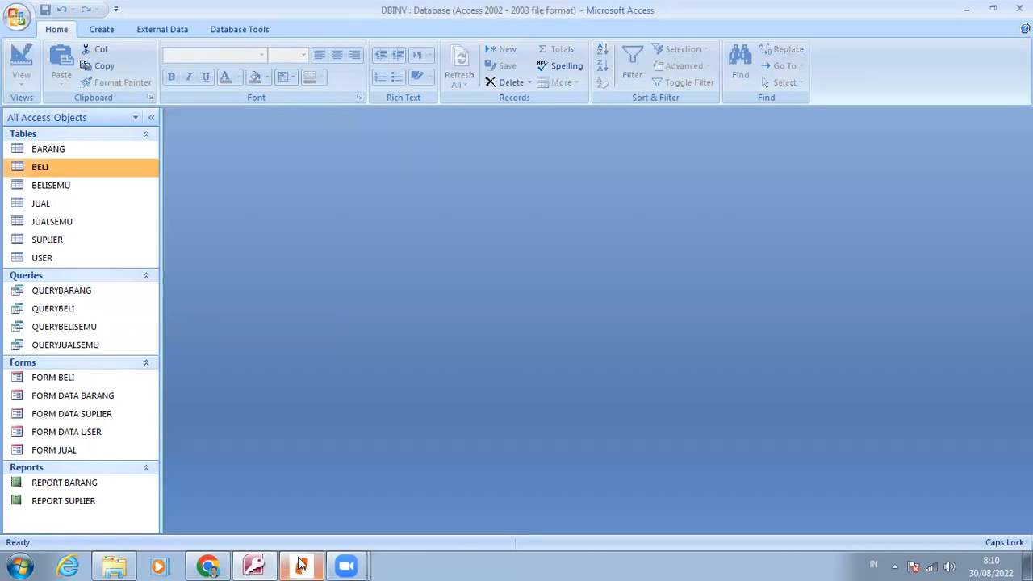
click(300, 563)
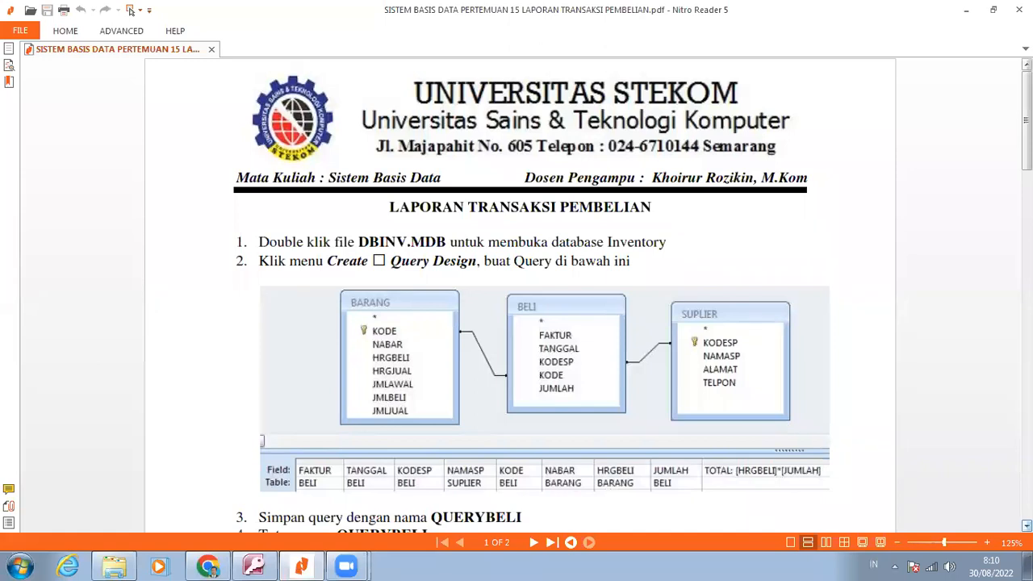
scroll(520, 294, down, 3)
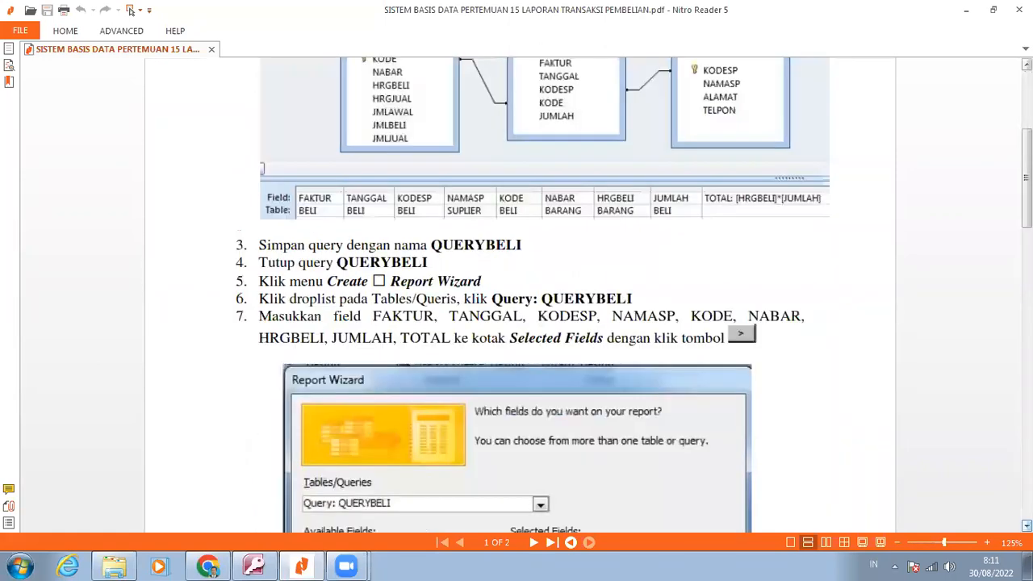
scroll(520, 295, down, 1)
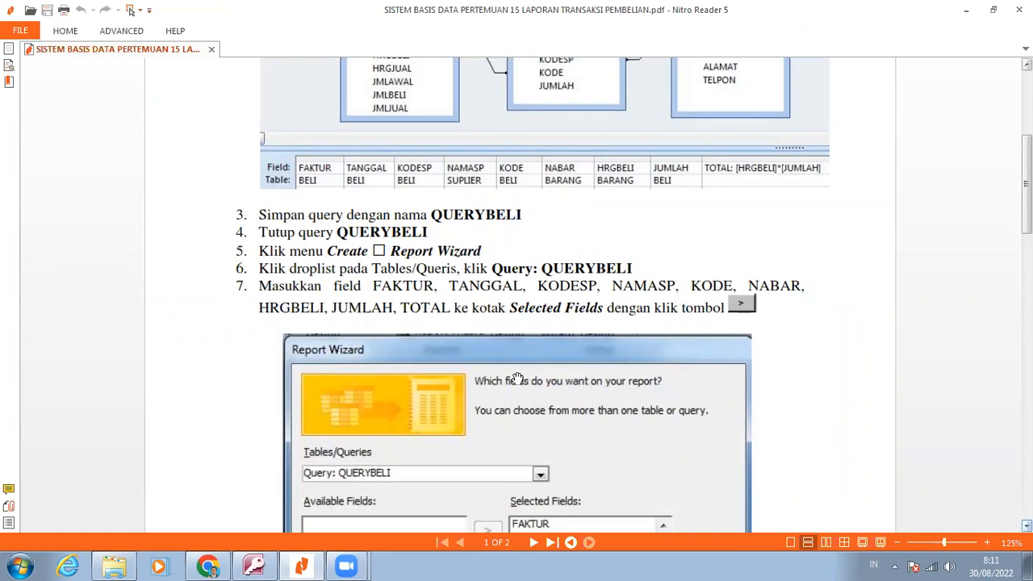
scroll(516, 379, down, 3)
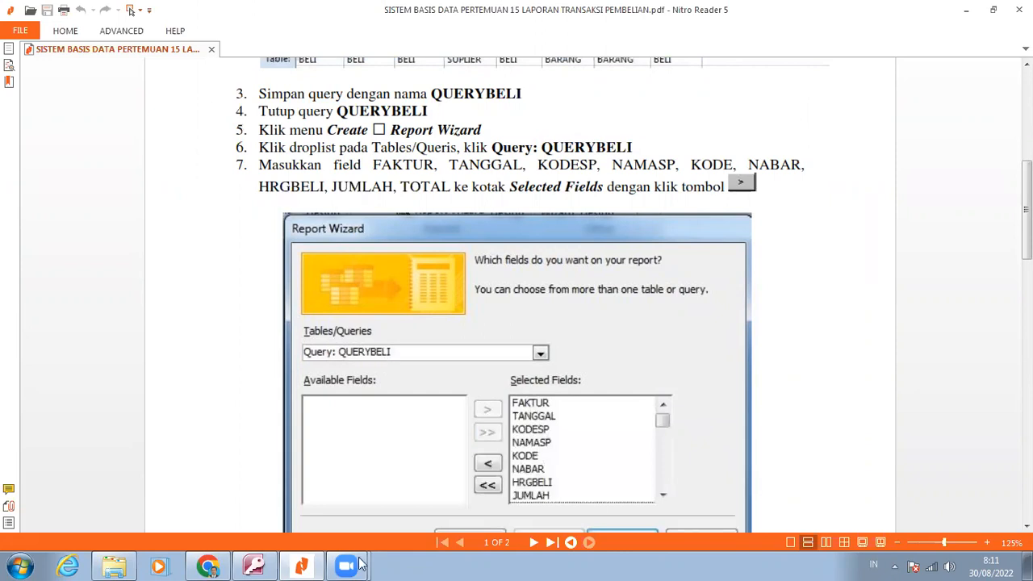
Switch to Access and start a Report Wizard report that includes all fields of the QUERYBELI query
click(251, 565)
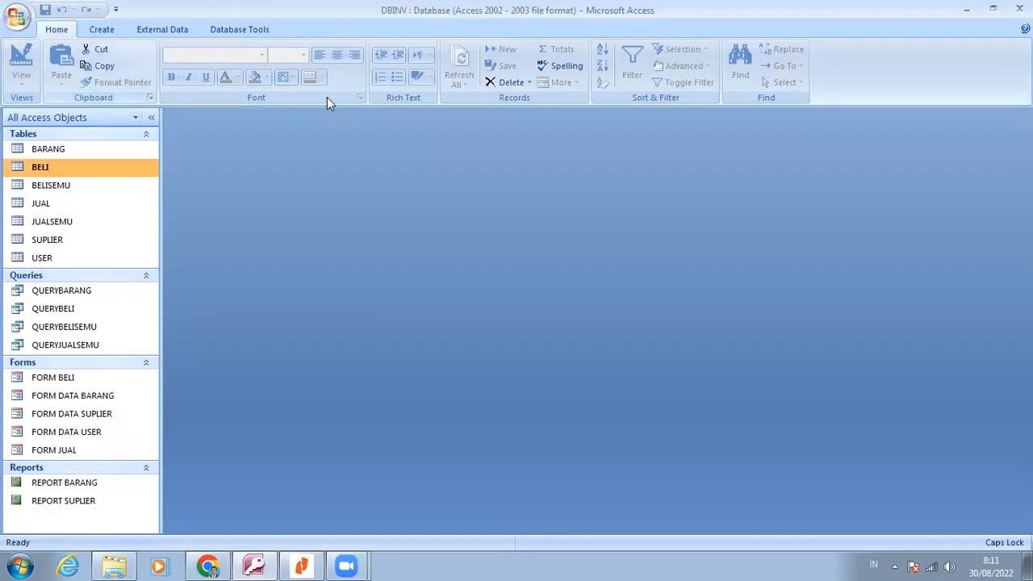
scroll(327, 97, down, 1)
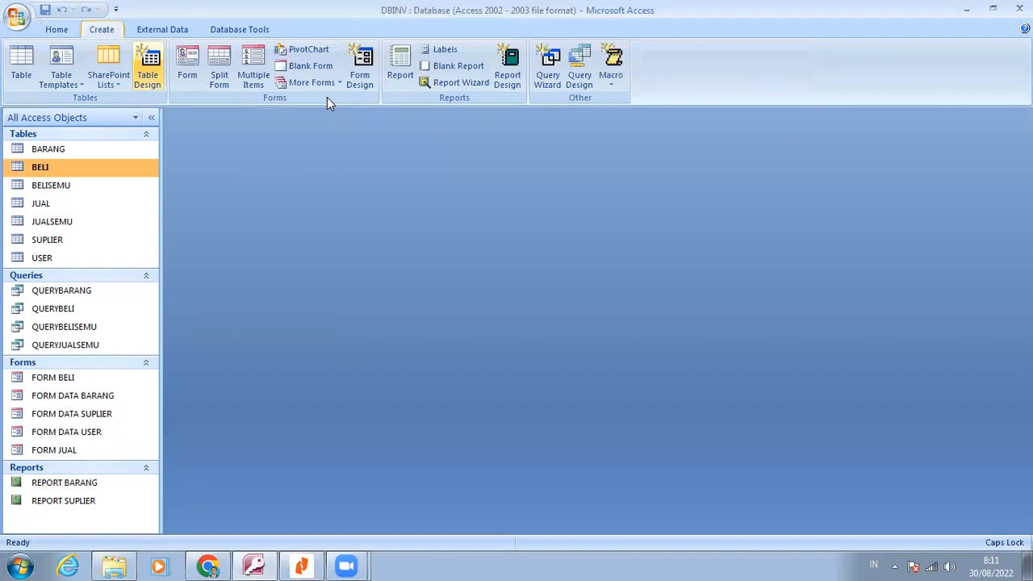
click(462, 83)
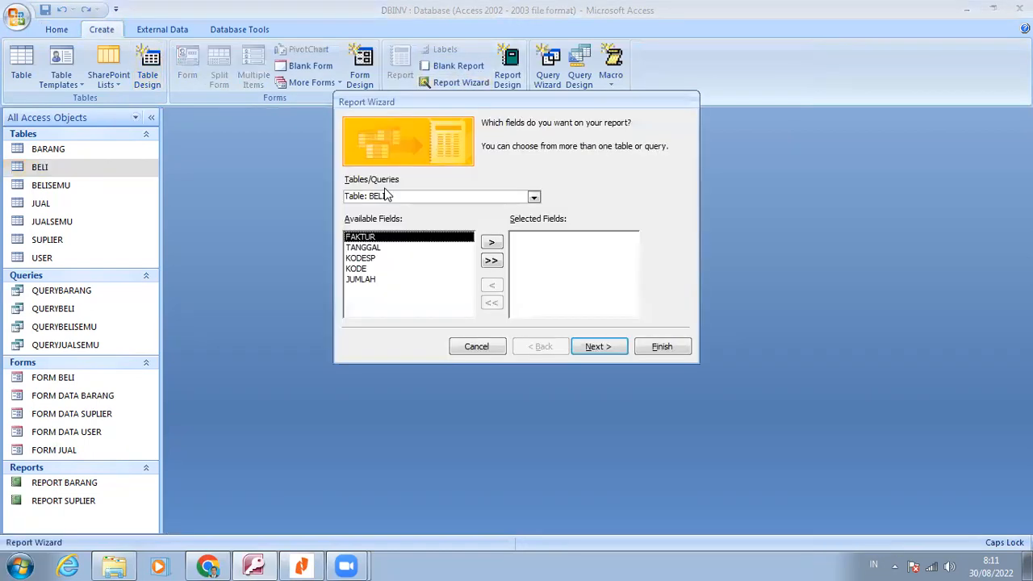
click(533, 198)
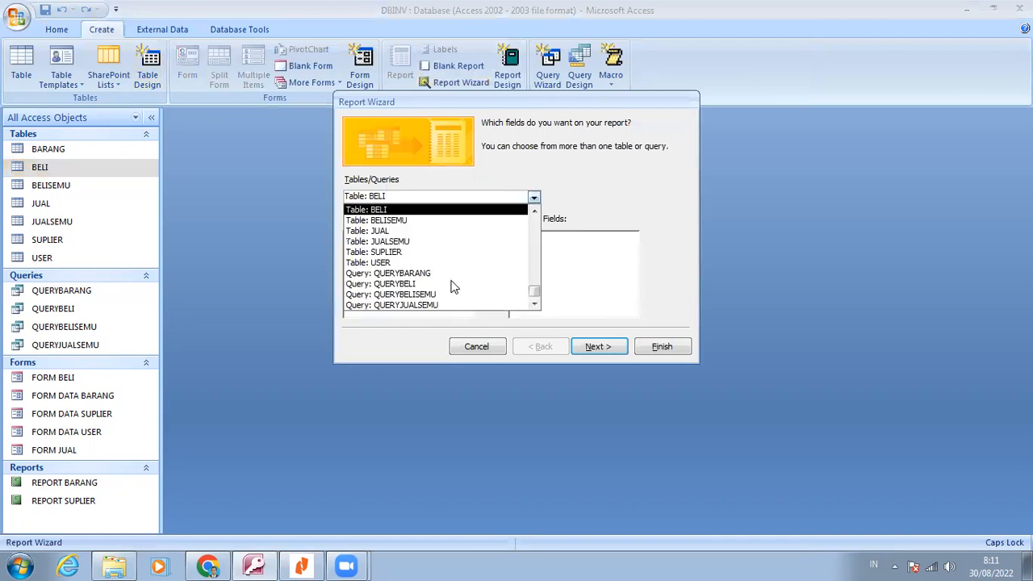
click(452, 284)
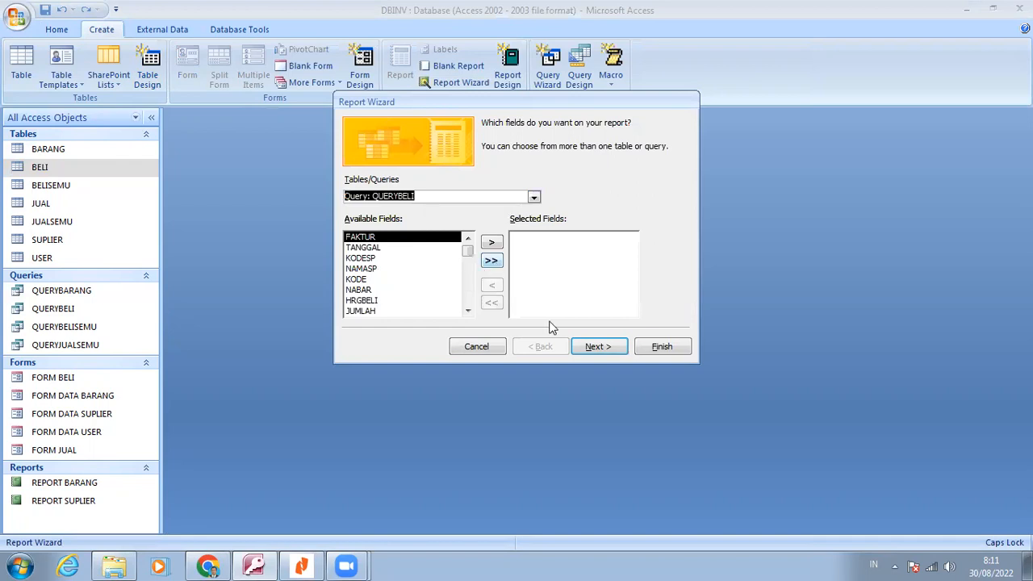
click(491, 260)
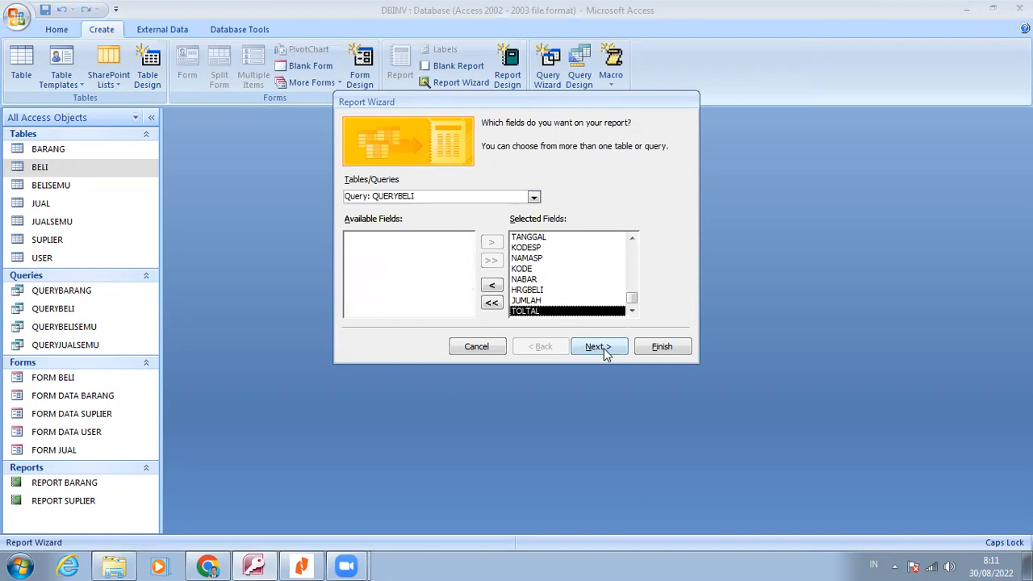
click(601, 346)
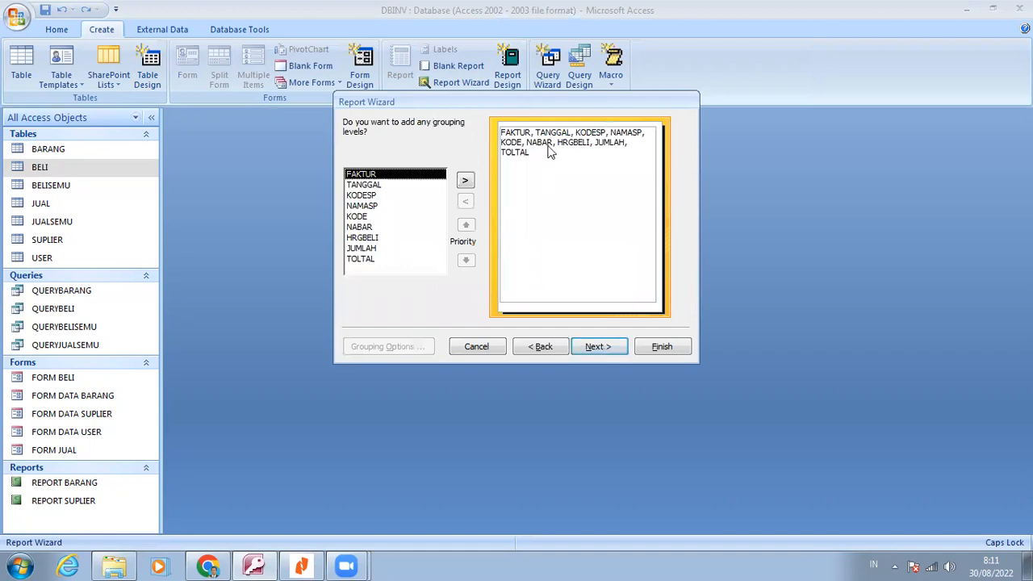
Leave the report ungrouped and unsorted, with Tabular layout, Landscape orientation and the Access 2003 style
click(597, 347)
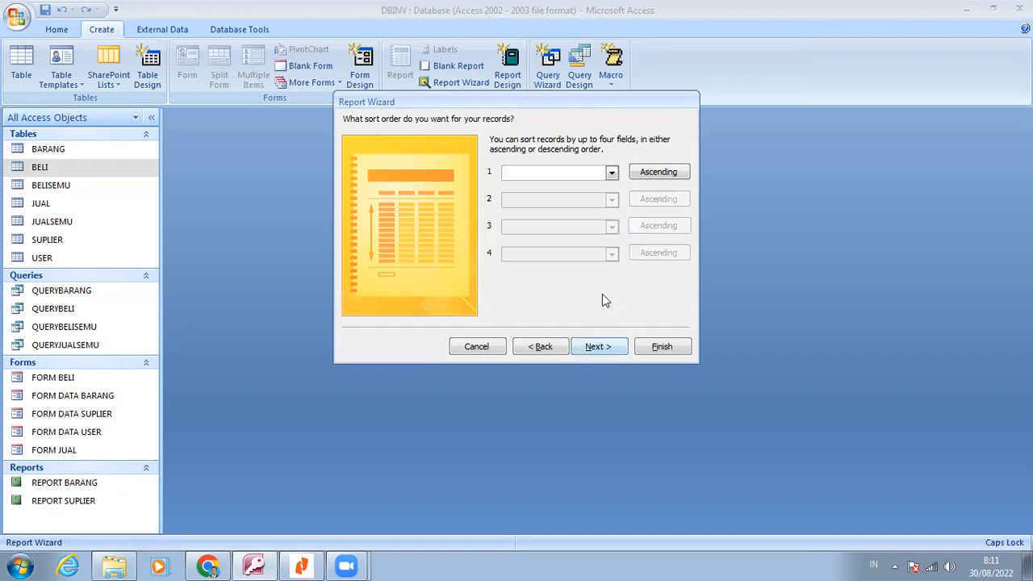
click(609, 346)
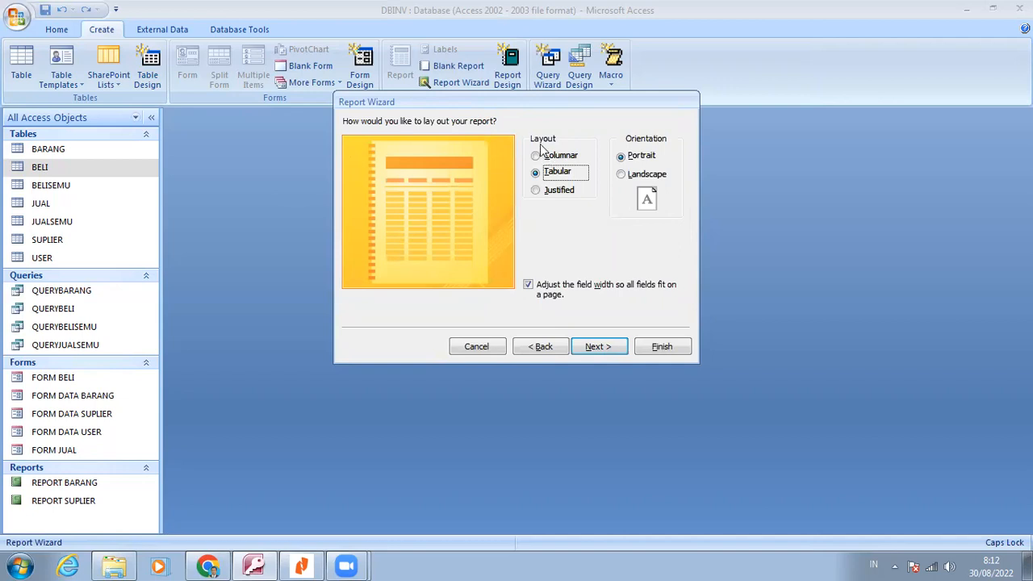
click(633, 176)
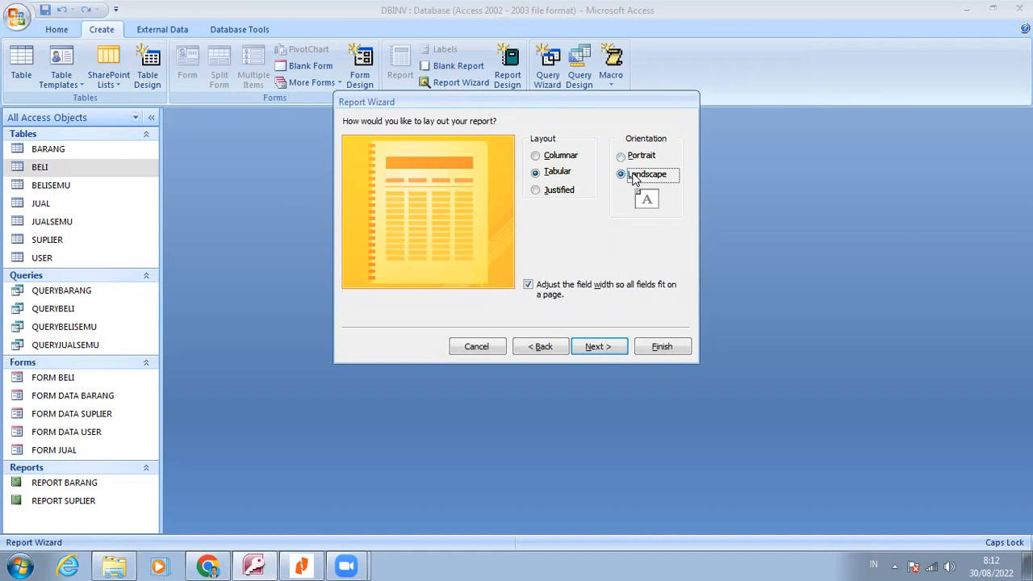
click(603, 348)
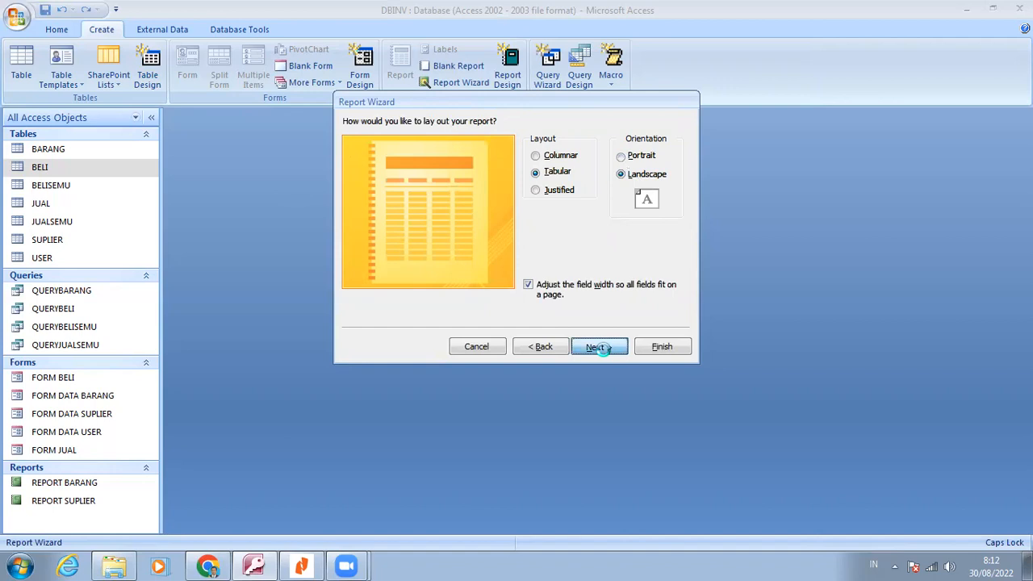
click(606, 356)
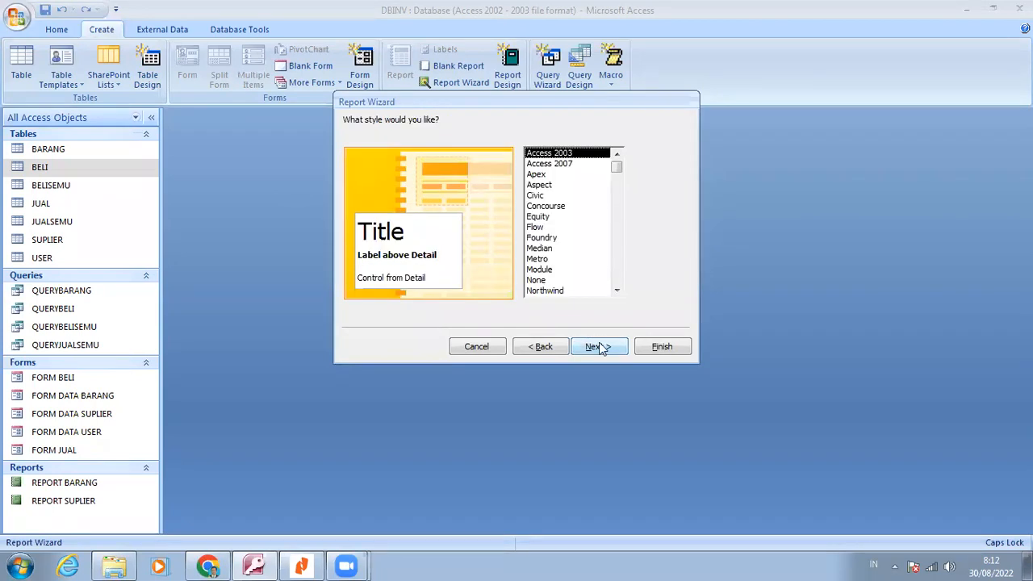
click(600, 348)
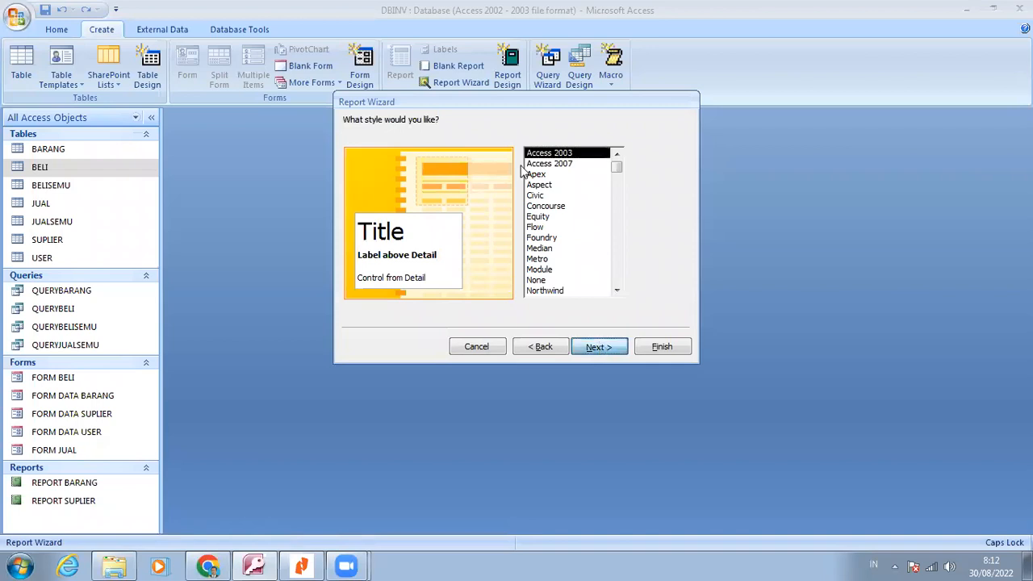
Title the report REPORT BELI and finish the wizard with a preview of the report
click(520, 138)
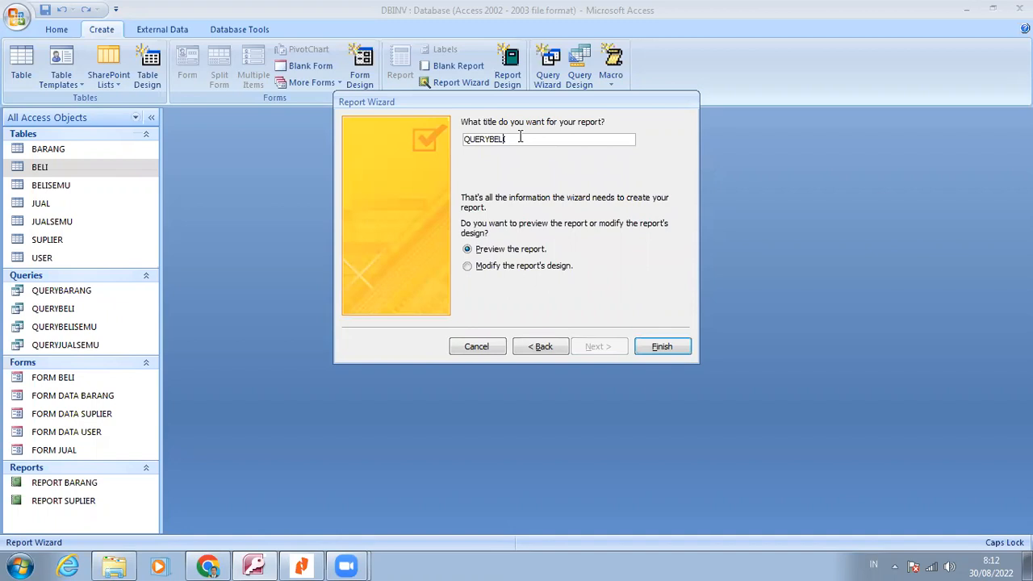
key(Left)
key(Left)
key(Left)
key(Left)
key(BackSpace)
key(BackSpace)
key(BackSpace)
key(BackSpace)
key(BackSpace)
text(REPORT)
click(672, 352)
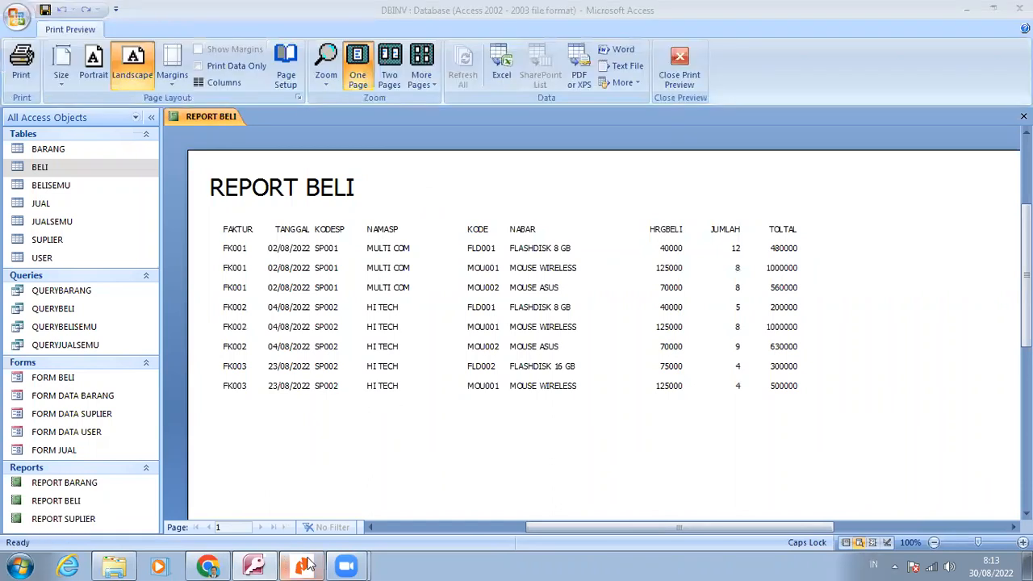
Read the report design instructions in the Nitro Reader document, including the text box properties table for step 15
click(304, 565)
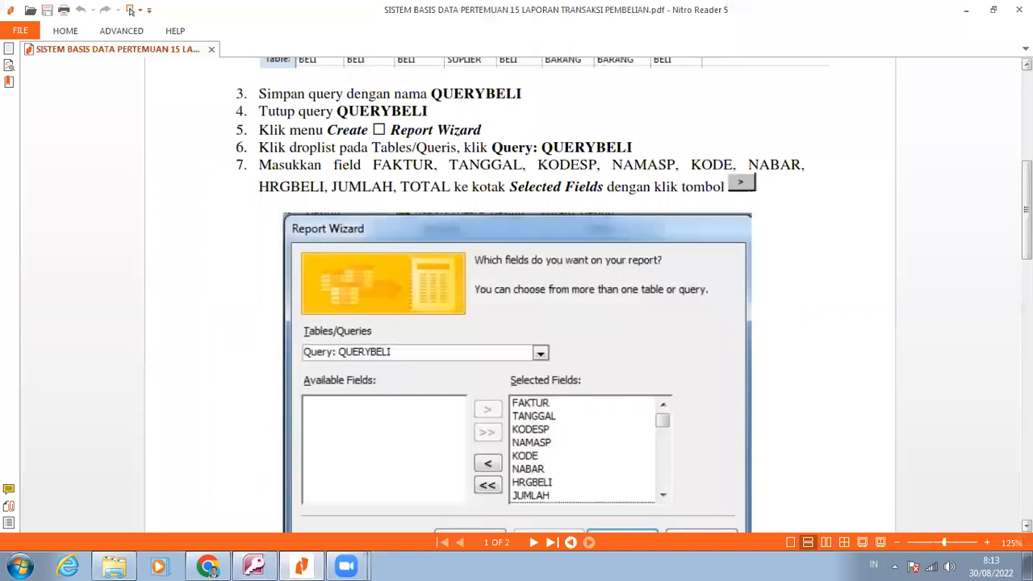
scroll(519, 323, down, 5)
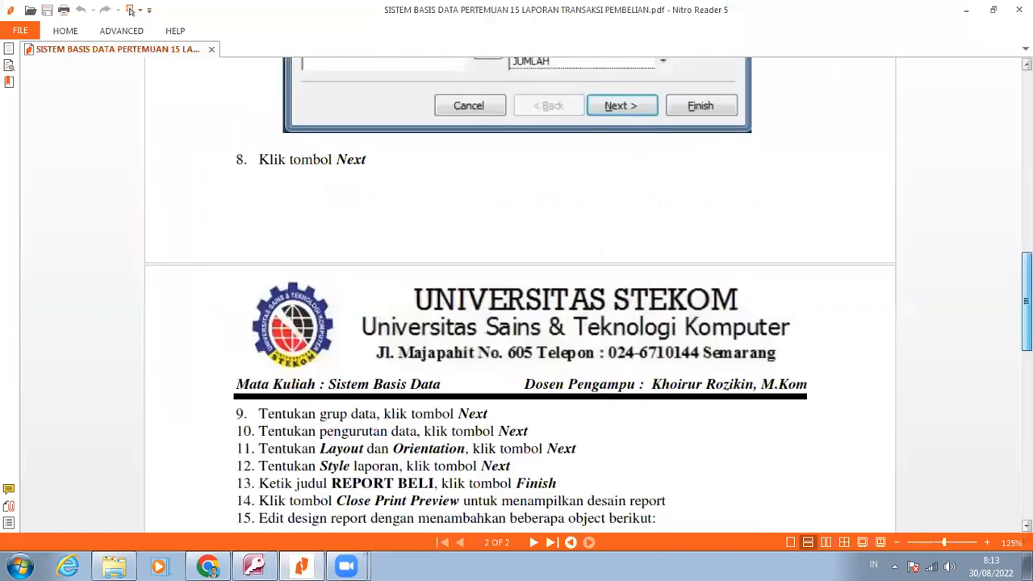
scroll(520, 322, down, 2)
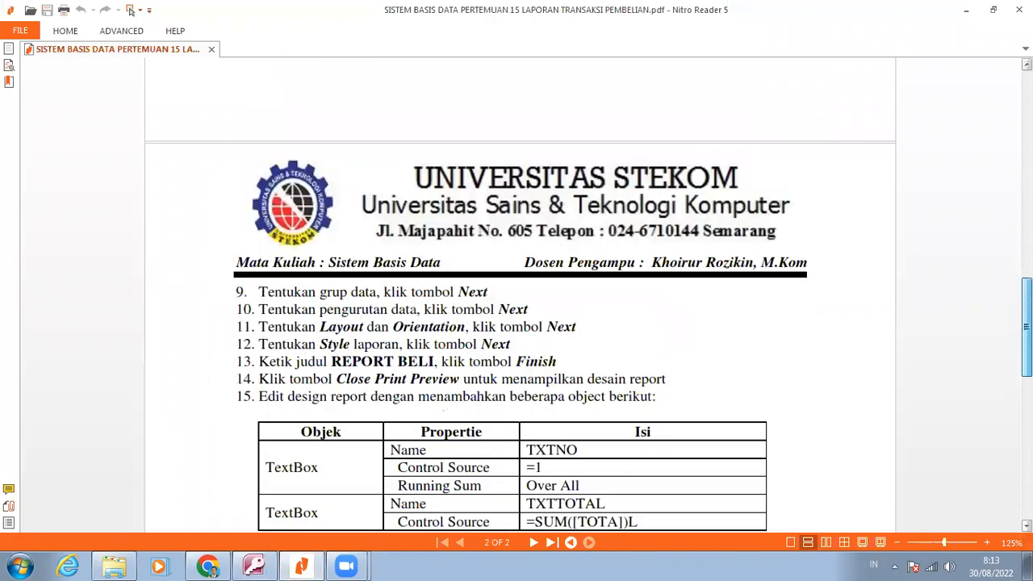
scroll(519, 323, down, 1)
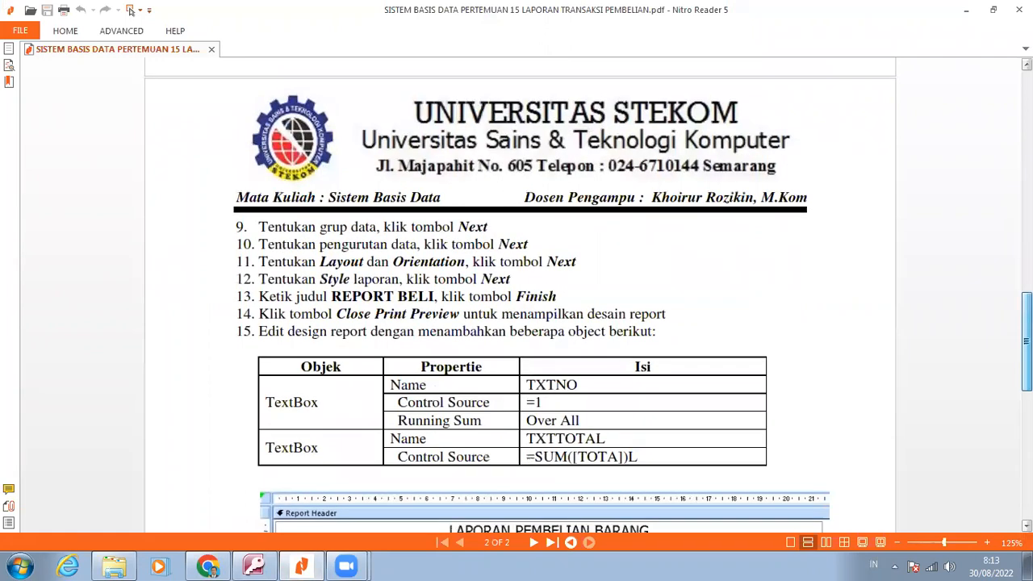
drag(1026, 342, 1026, 351)
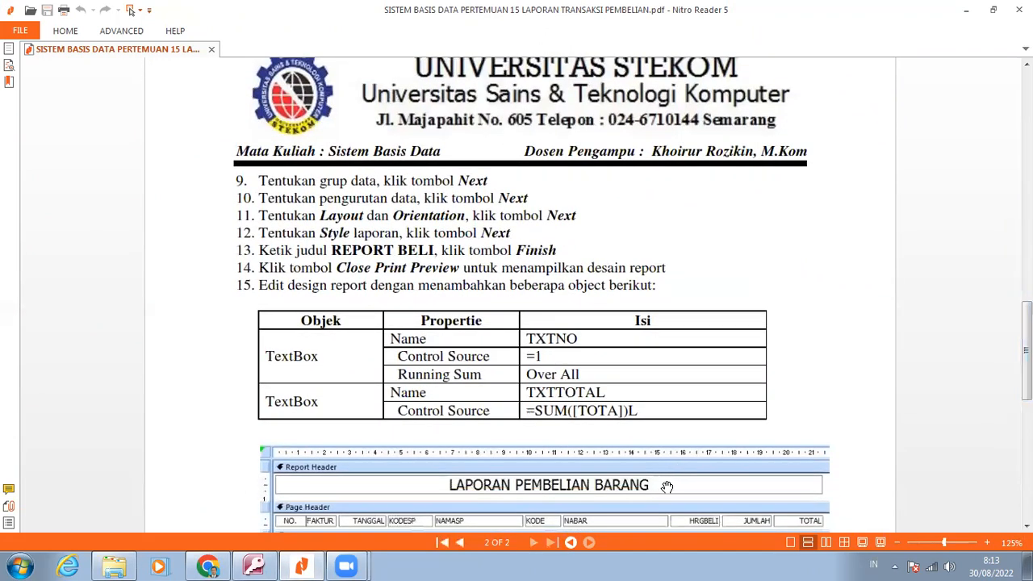
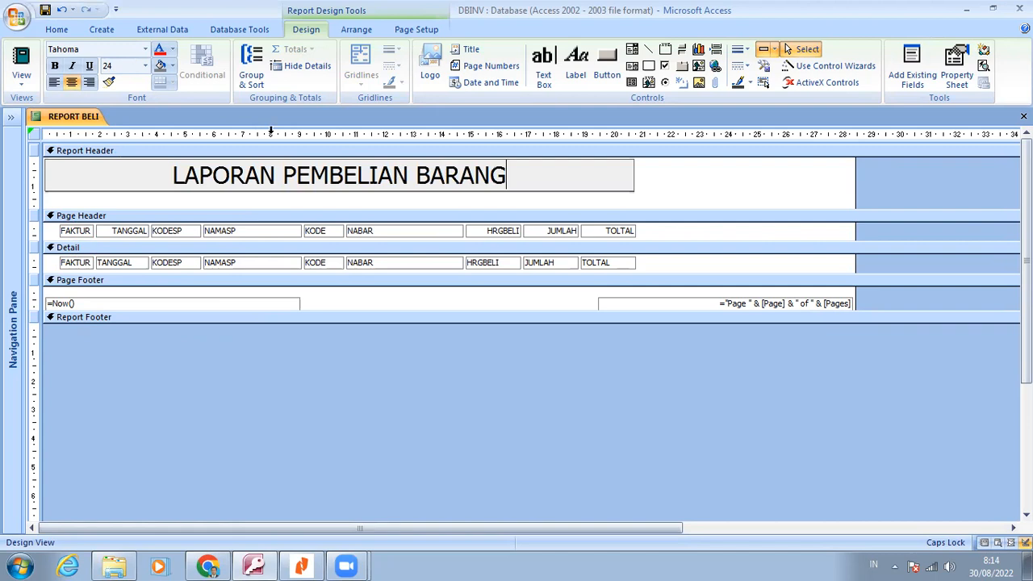
Set the LAPORAN PEMBELIAN BARANG title to font size 16 and reduce the height of its label in the Report Header
click(145, 66)
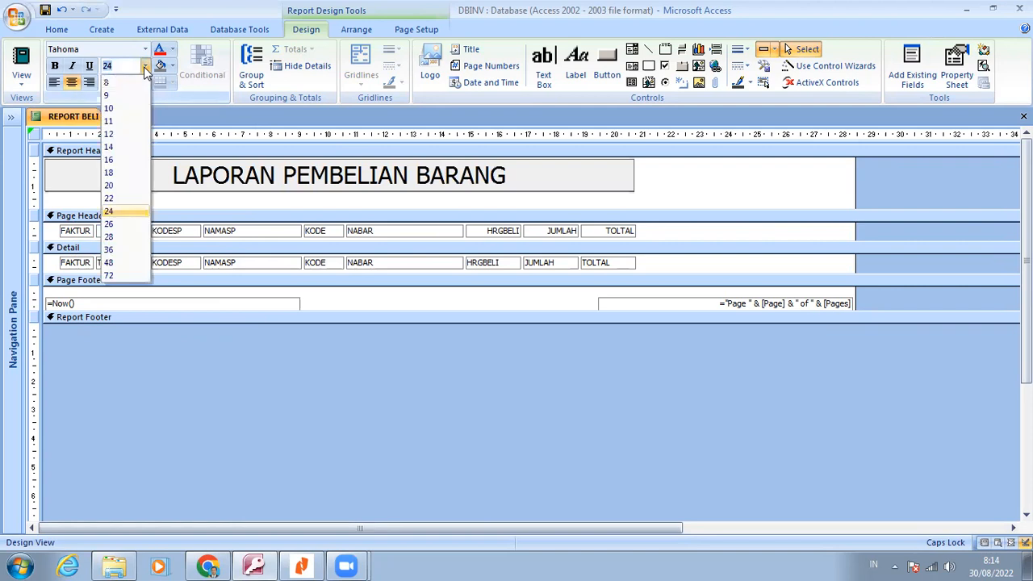
click(126, 161)
drag(339, 191, 353, 189)
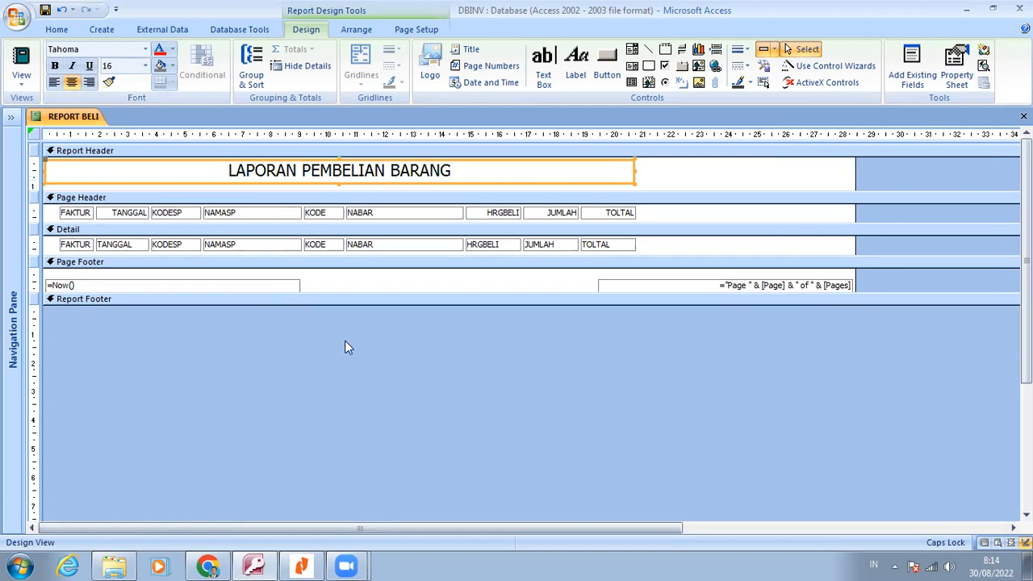
Check the design instructions in Nitro Reader, and view the report in Print Preview before returning to its design in Access
click(254, 565)
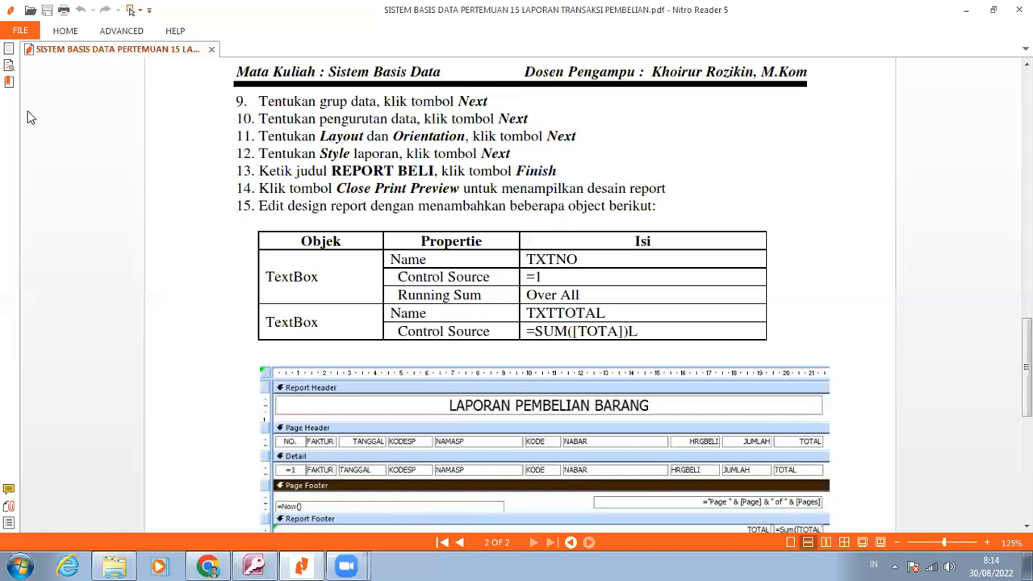
key(alt+Tab)
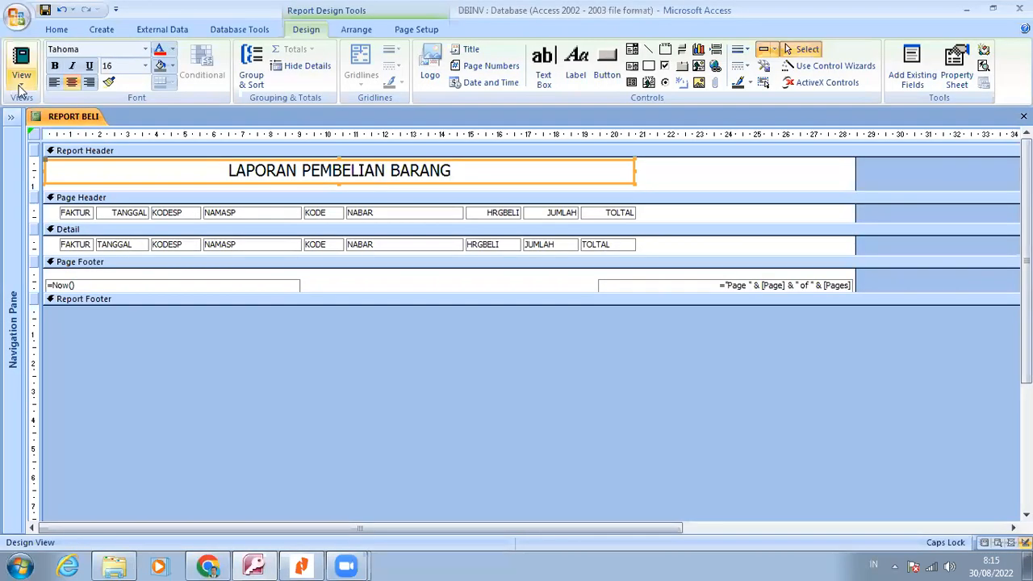
click(21, 78)
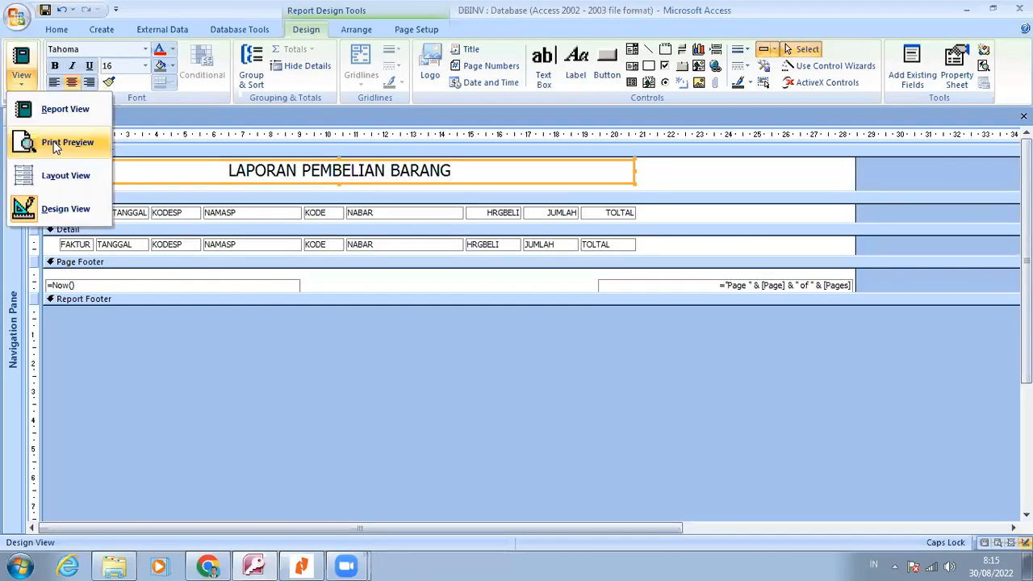
click(50, 142)
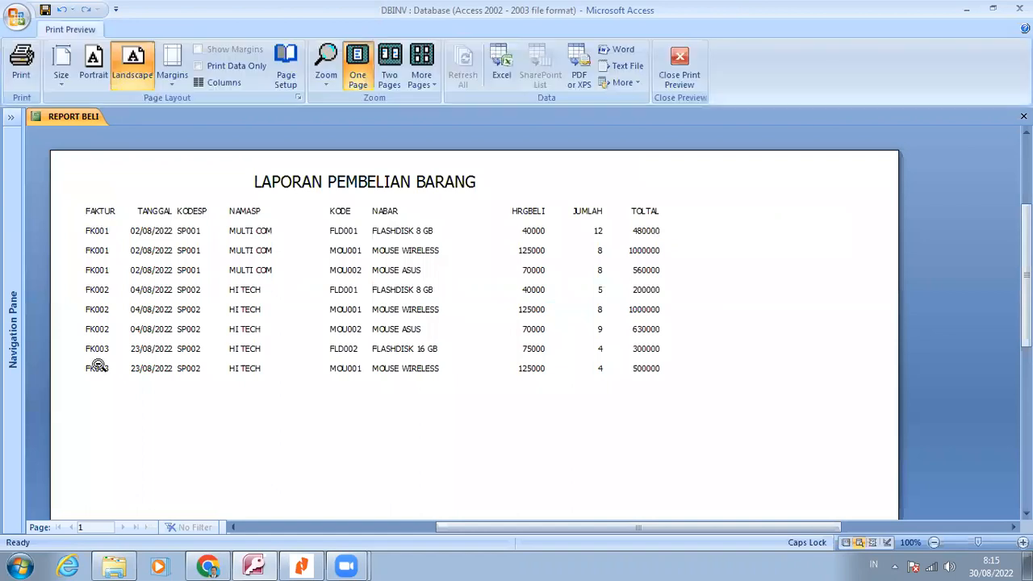
click(682, 59)
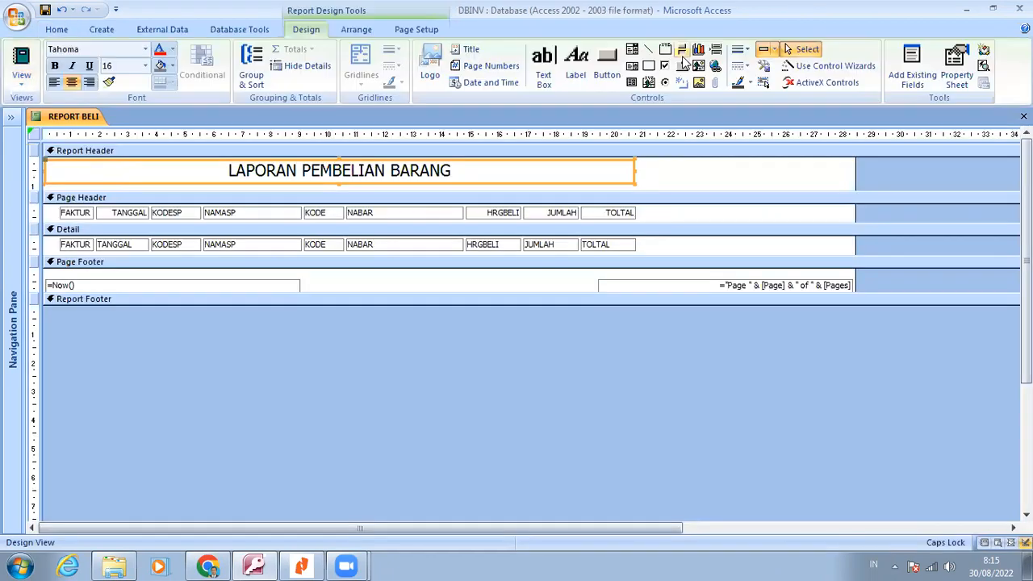
click(683, 58)
Shift all Page Header labels and Detail fields together about 0.9 cm to the right, leaving room for a column before FAKTUR
drag(36, 212, 37, 246)
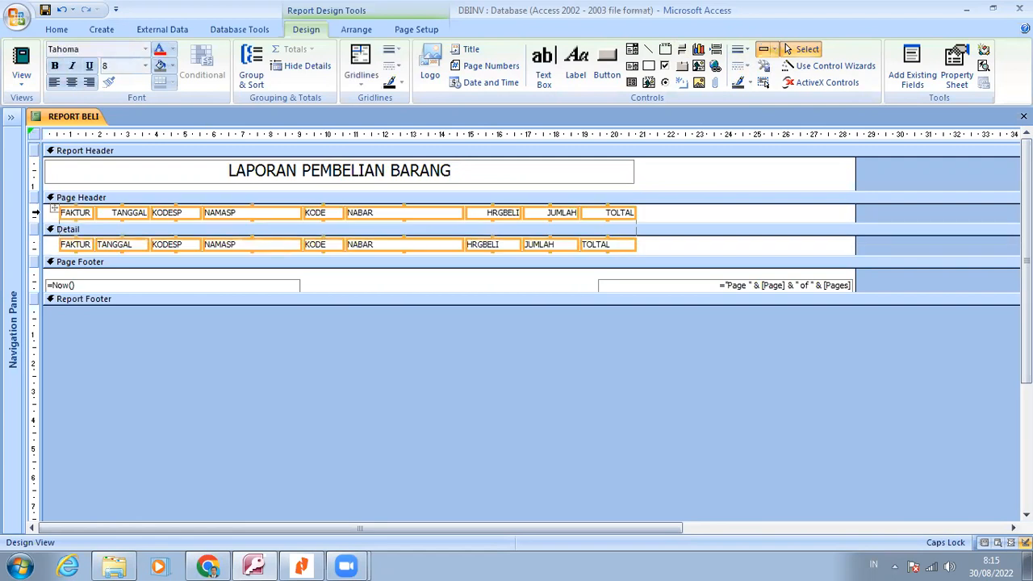
click(123, 250)
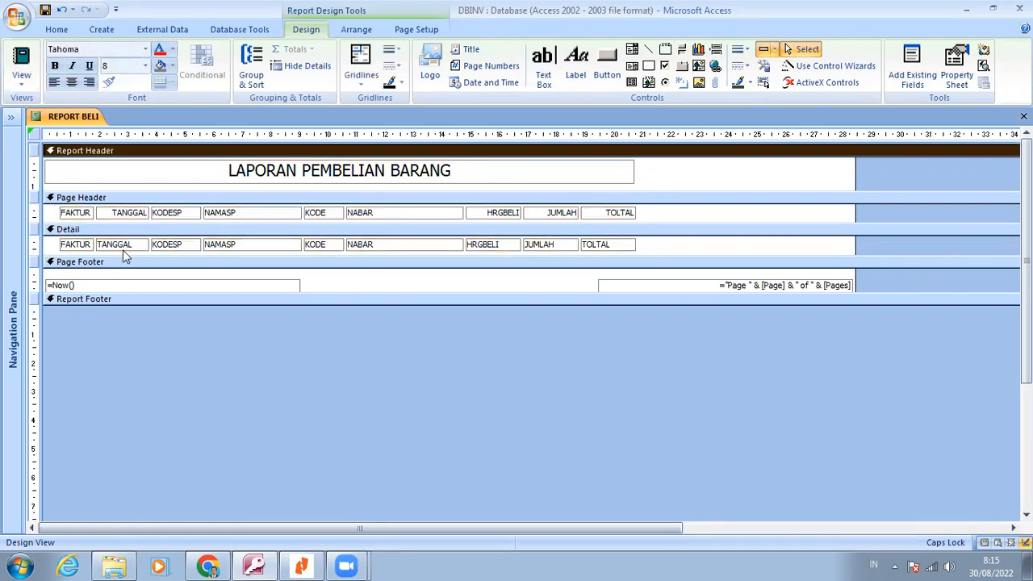
click(34, 215)
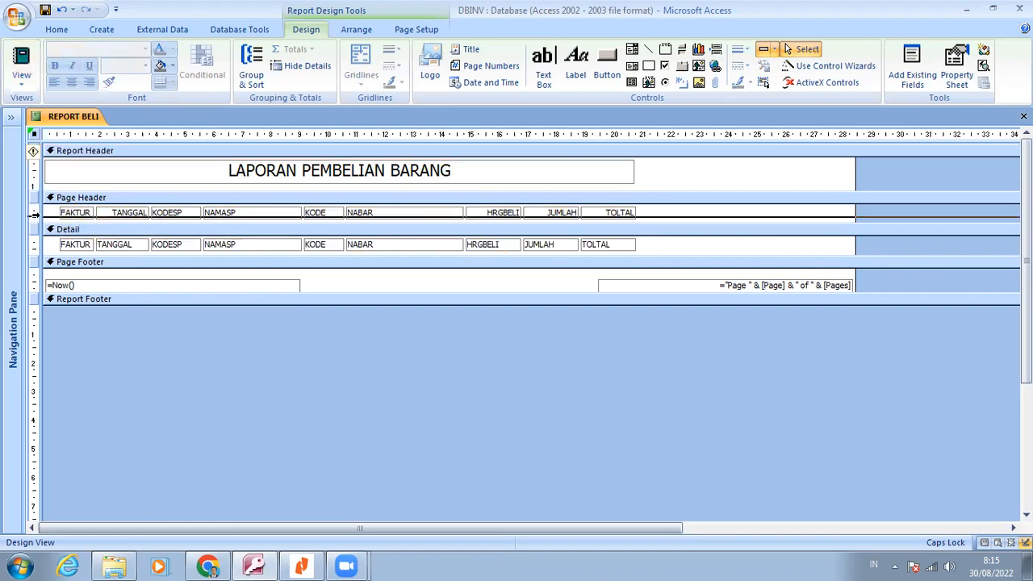
drag(34, 215, 37, 247)
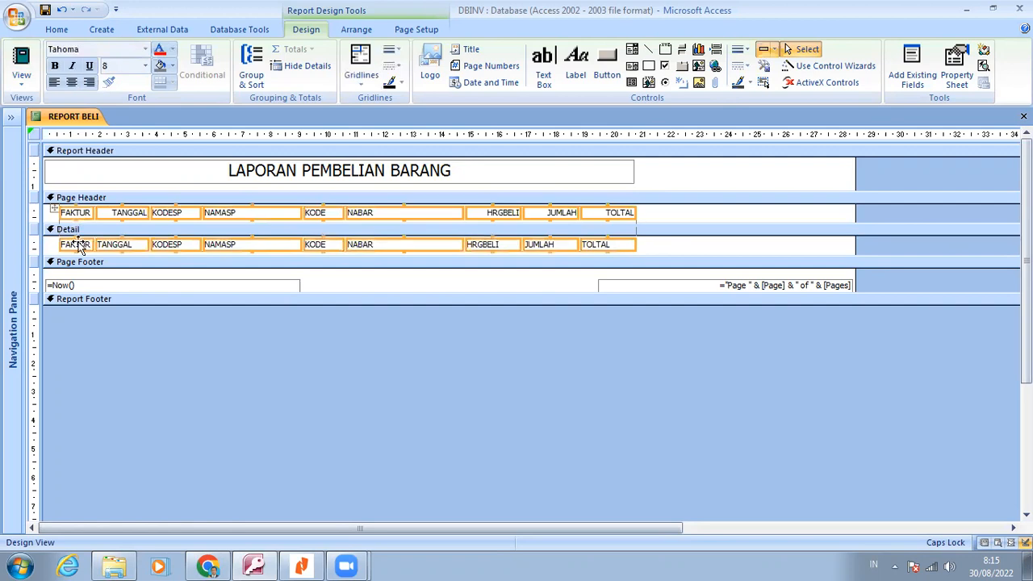
drag(79, 243, 80, 245)
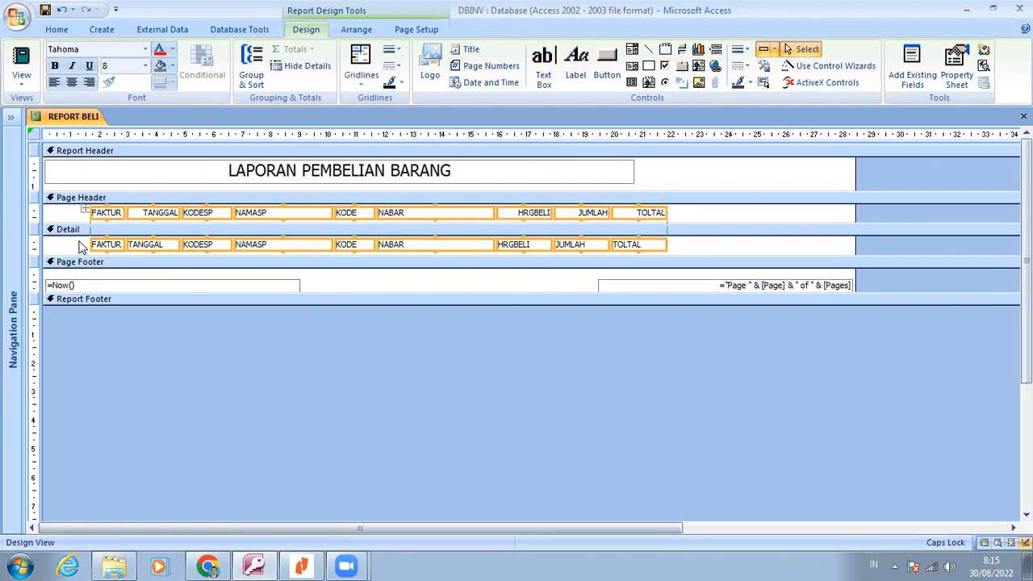
key(Left)
key(Left)
key(Left)
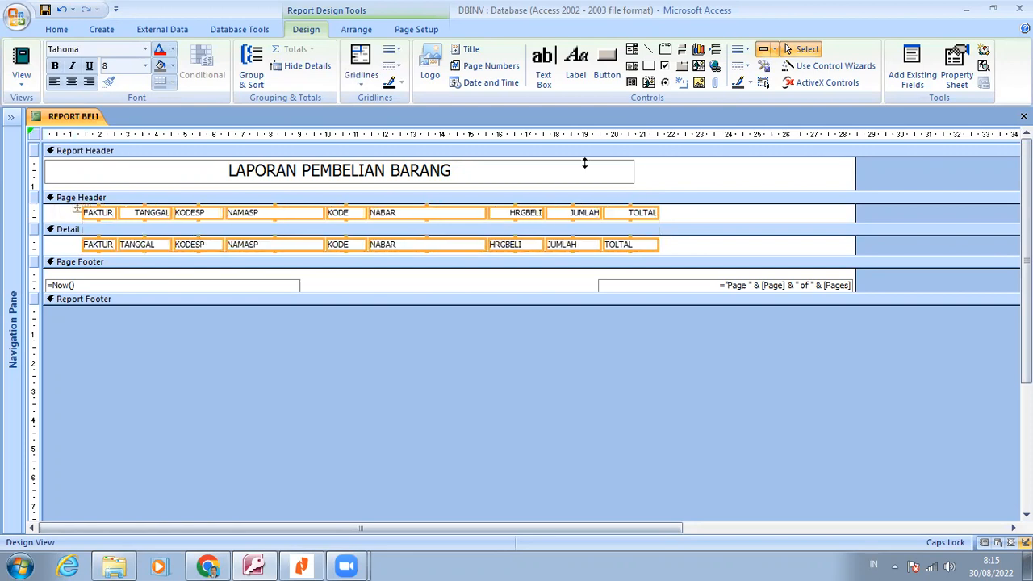
key(Right)
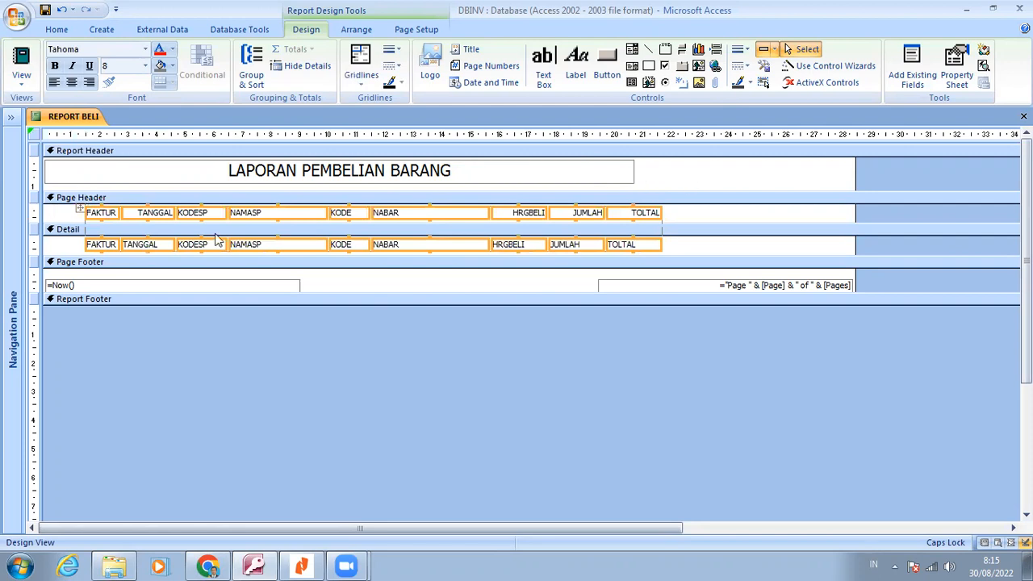
click(197, 152)
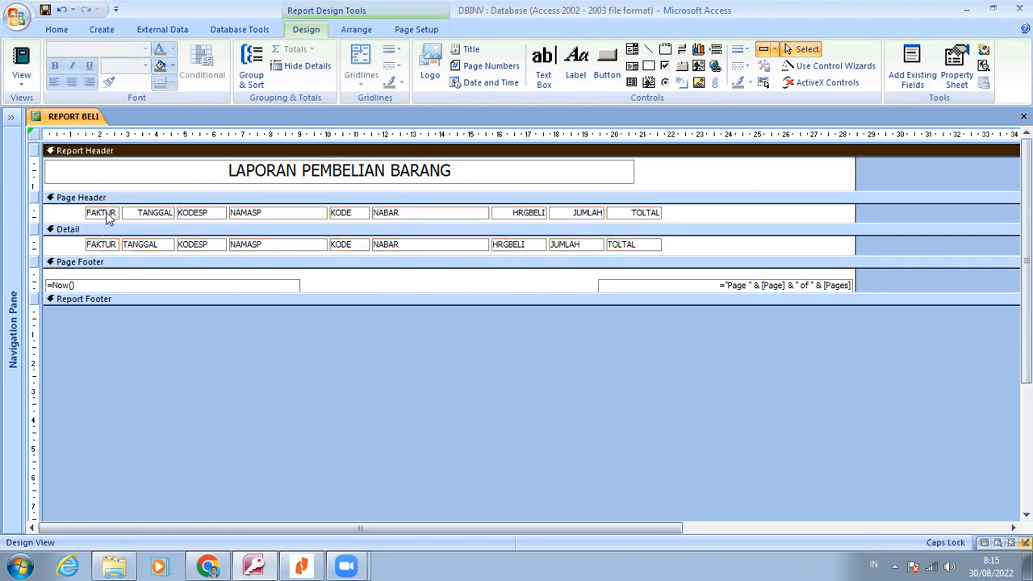
Duplicate the FAKTUR label of the Page Header into the free space at the start of the header row
right_click(103, 213)
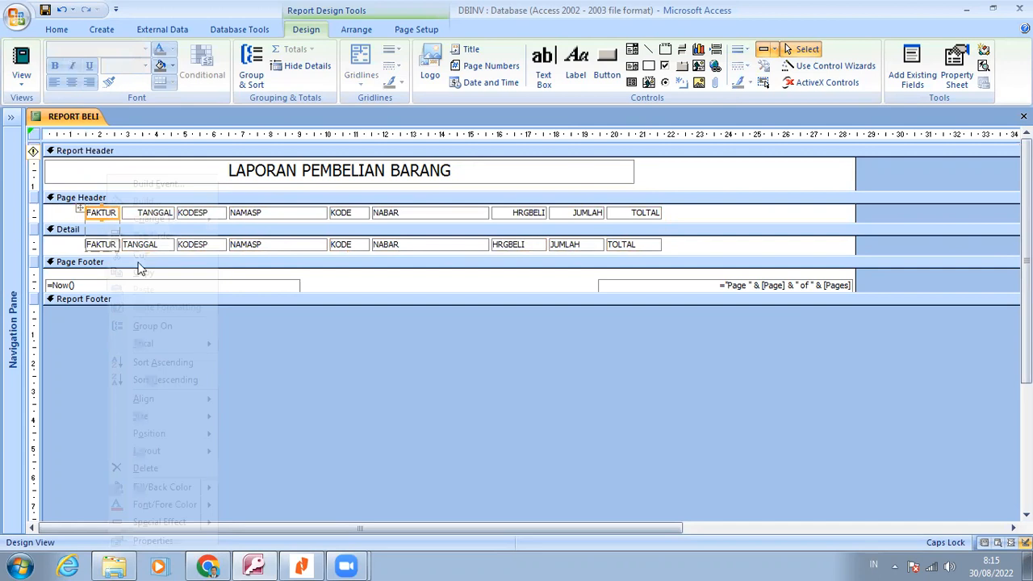
click(143, 274)
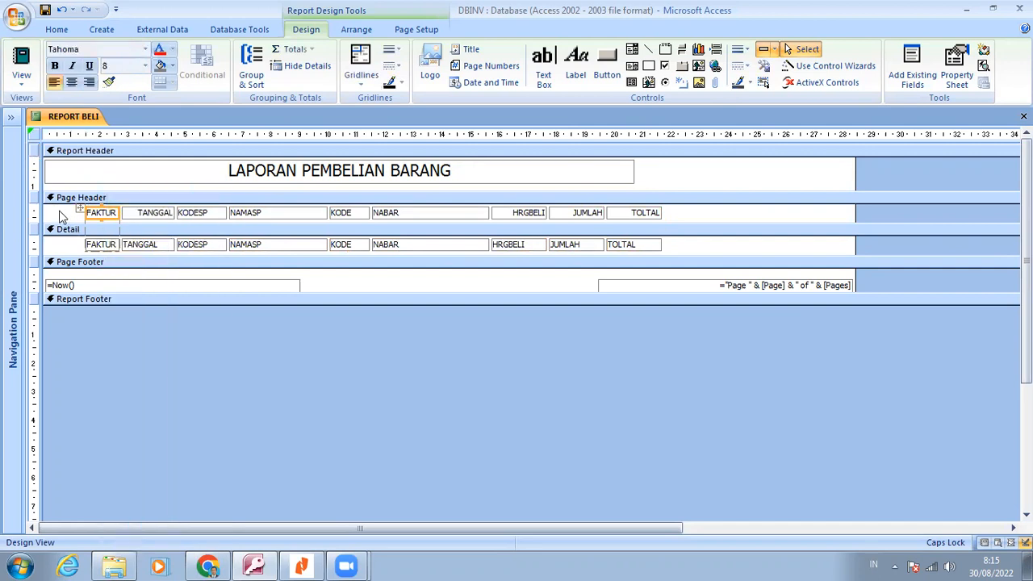
right_click(60, 213)
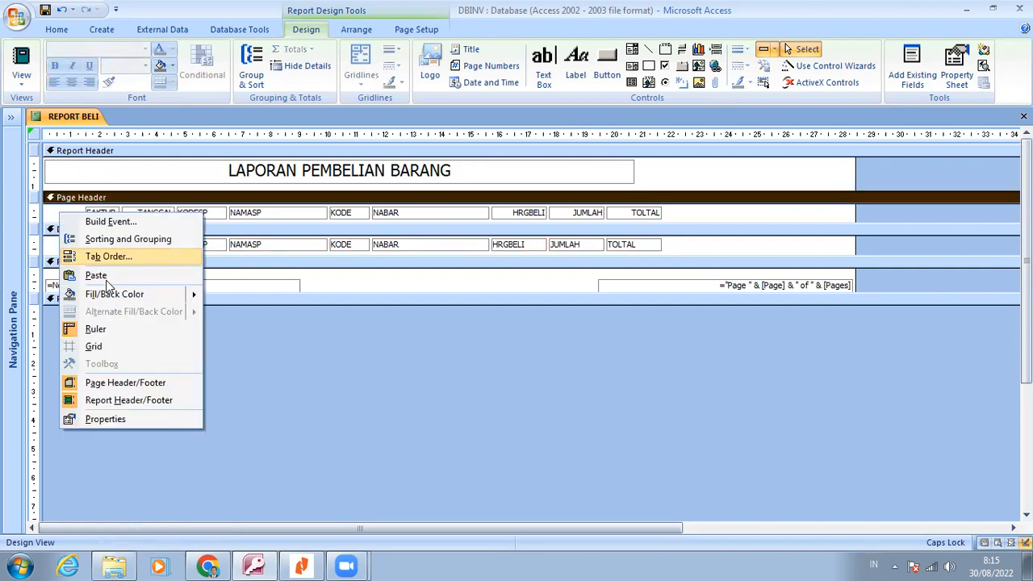
click(106, 278)
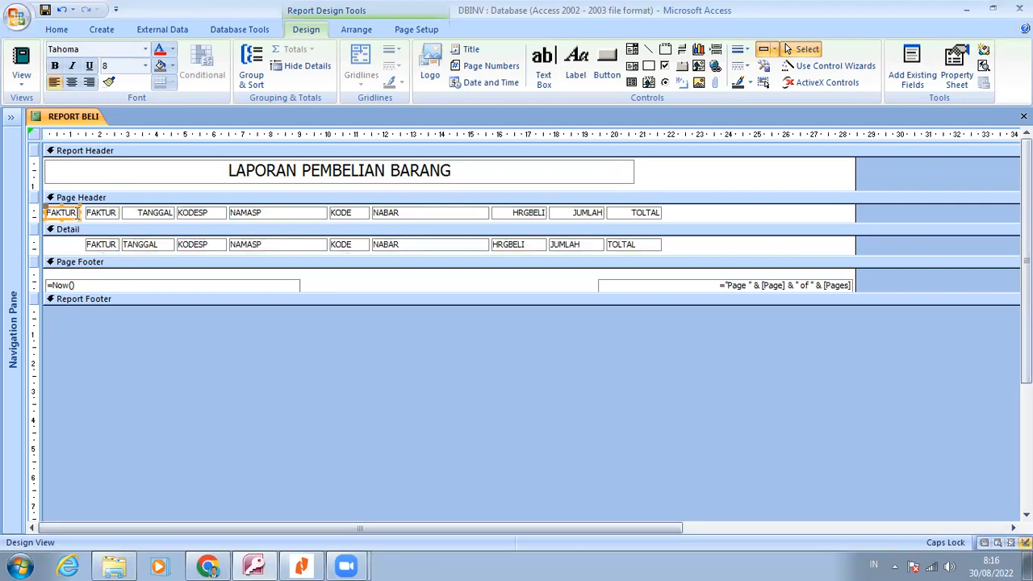
Change the caption of the copied Page Header label to NO
click(78, 213)
key(BackSpace)
key(BackSpace)
key(BackSpace)
key(BackSpace)
key(BackSpace)
key(BackSpace)
text(NO.)
key(Return)
Duplicate the FAKTUR text box of the Detail section into the free space below the NO. label
right_click(100, 250)
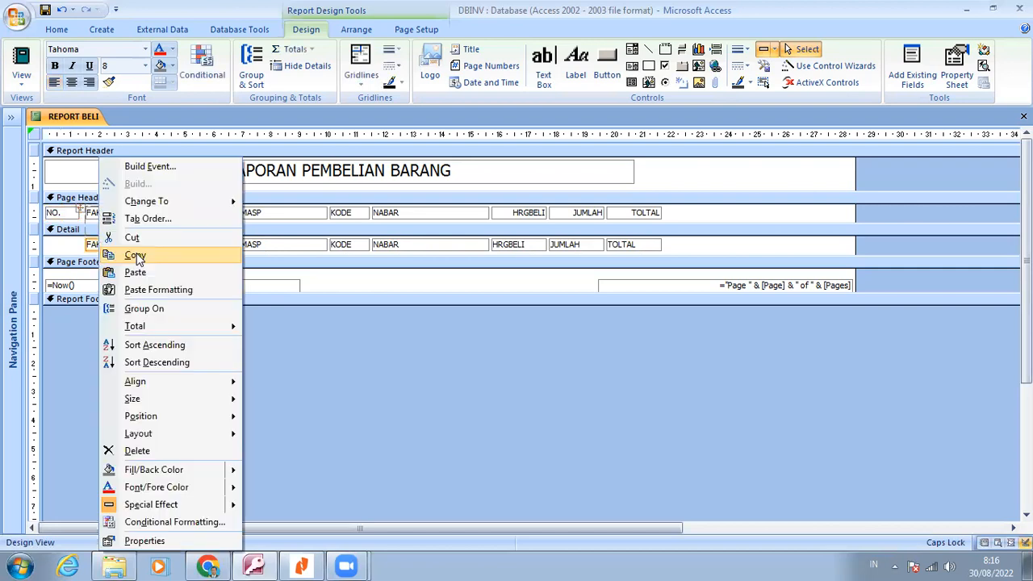
click(136, 256)
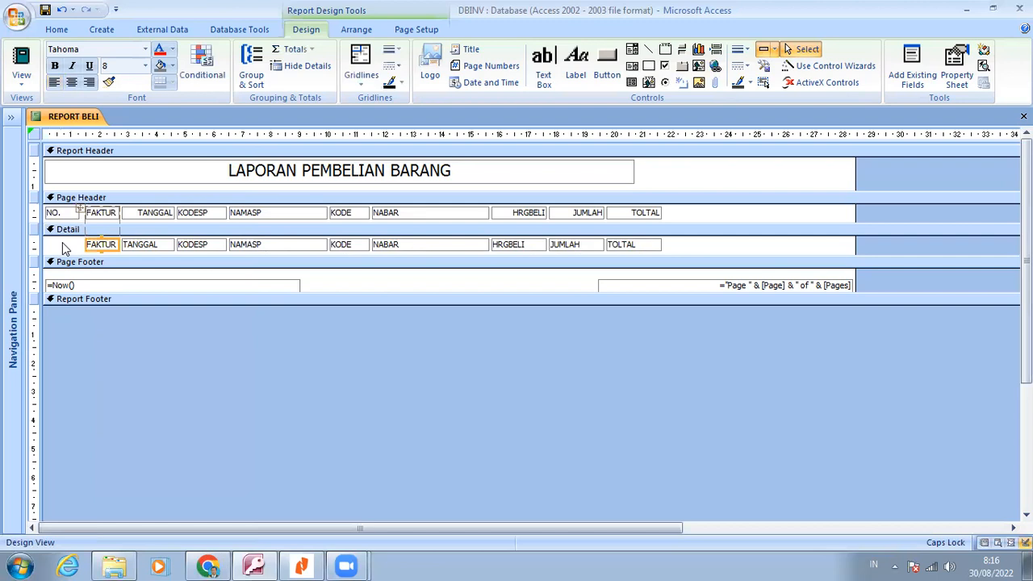
right_click(66, 249)
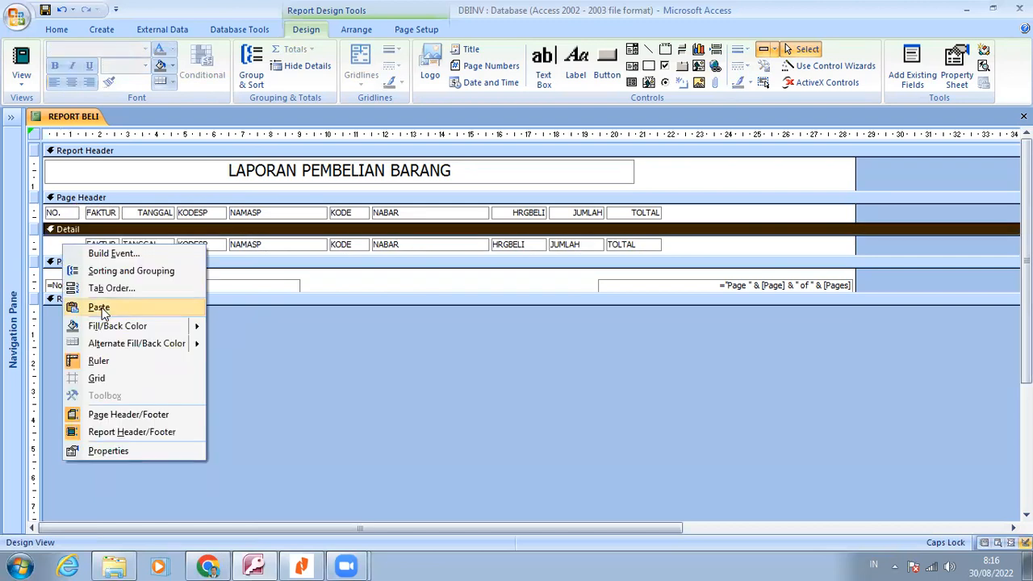
click(99, 308)
key(Right)
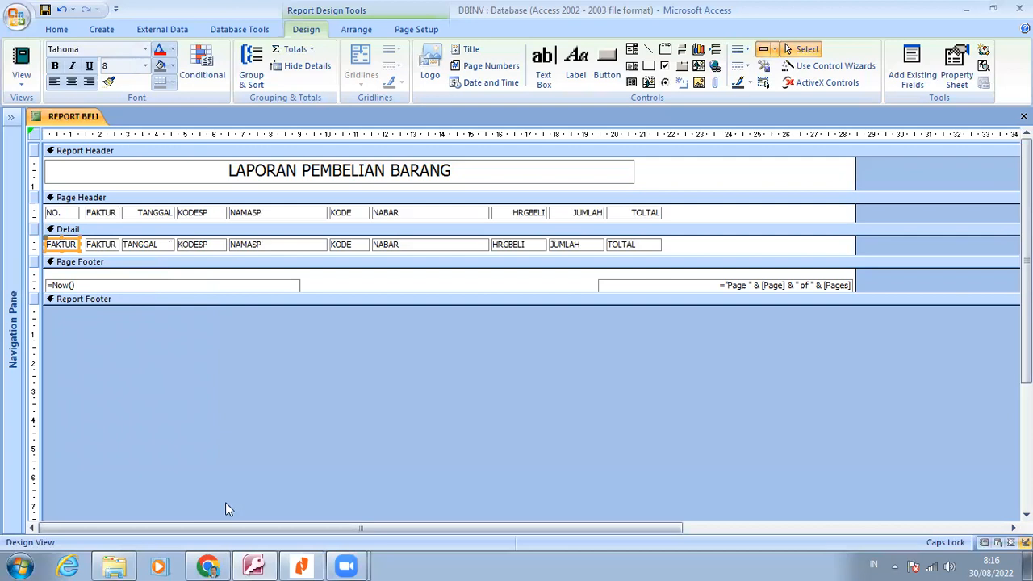
Check the step 15 properties table in Nitro Reader, and in Access name the copied Detail text box TXTNO with control source =1
click(302, 565)
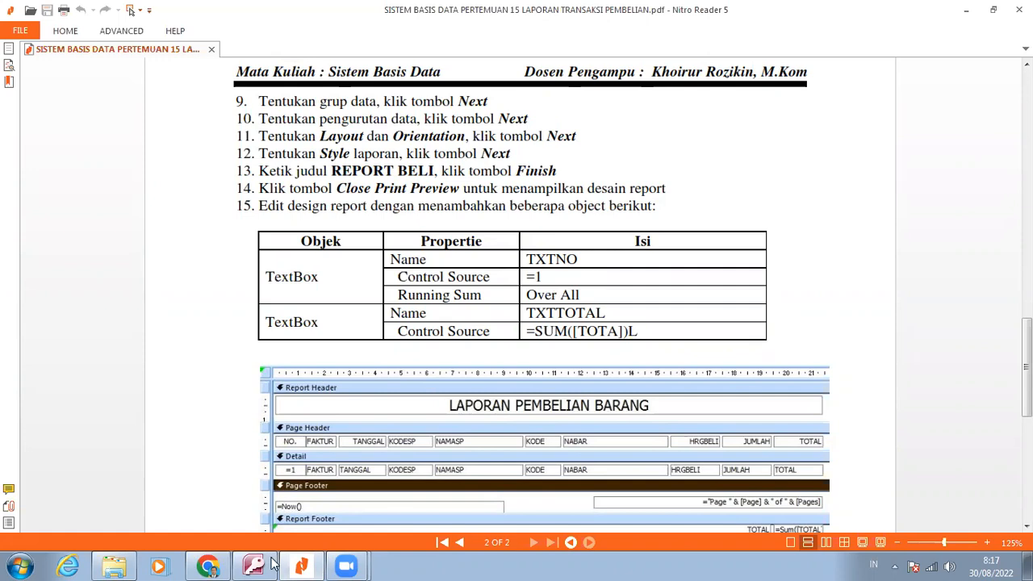
mouse_move(273, 563)
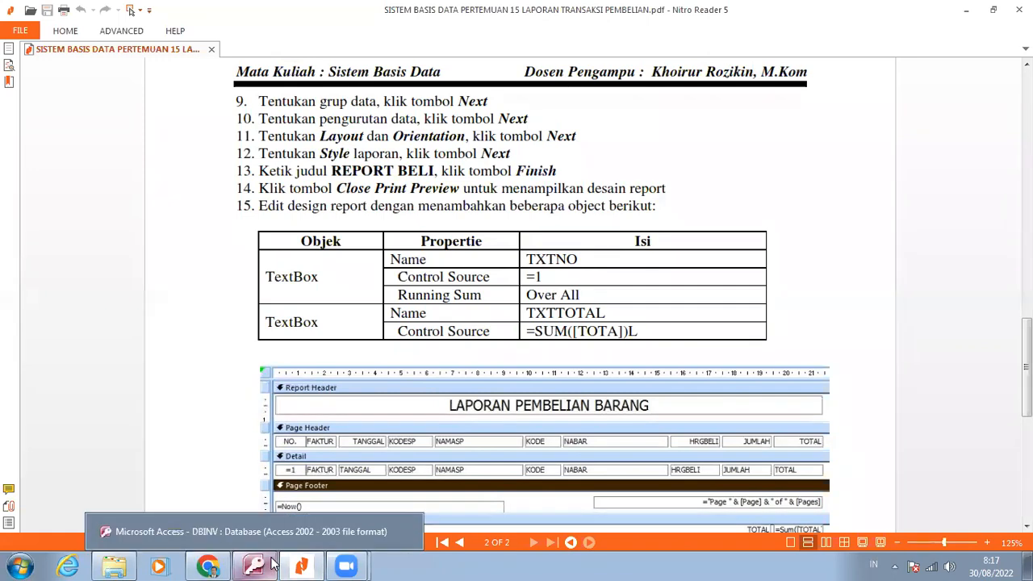
click(272, 563)
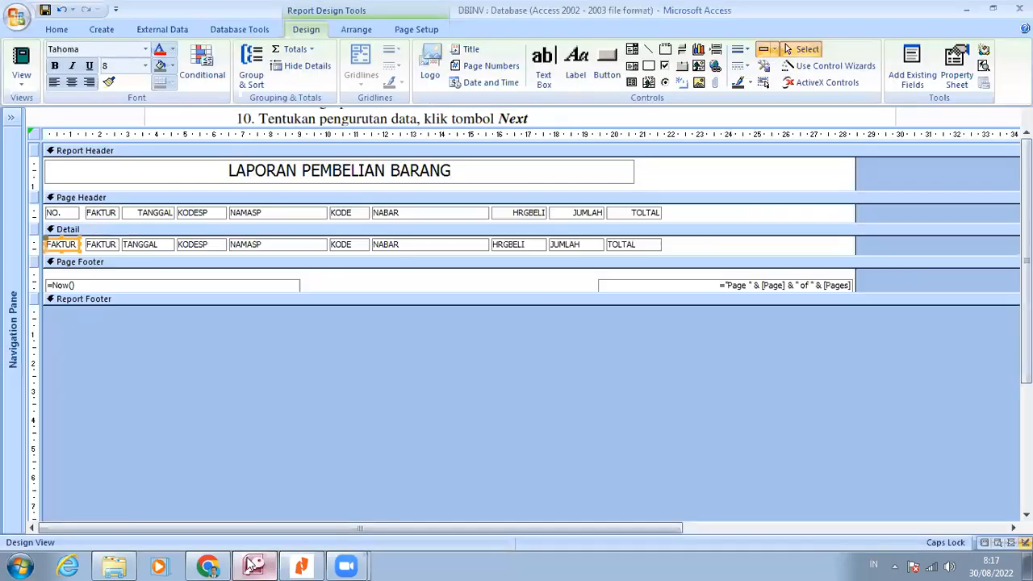
right_click(72, 244)
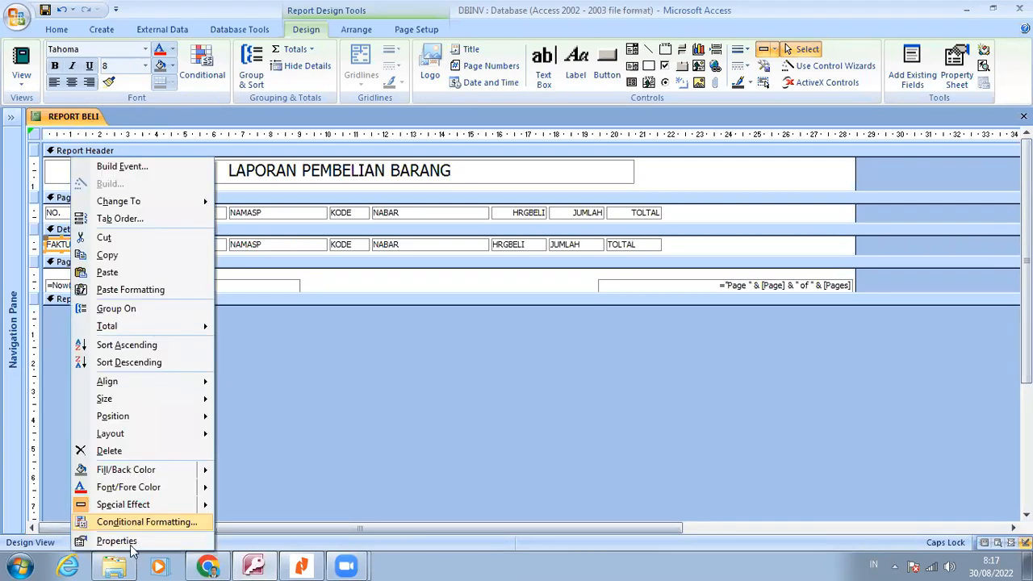
click(131, 545)
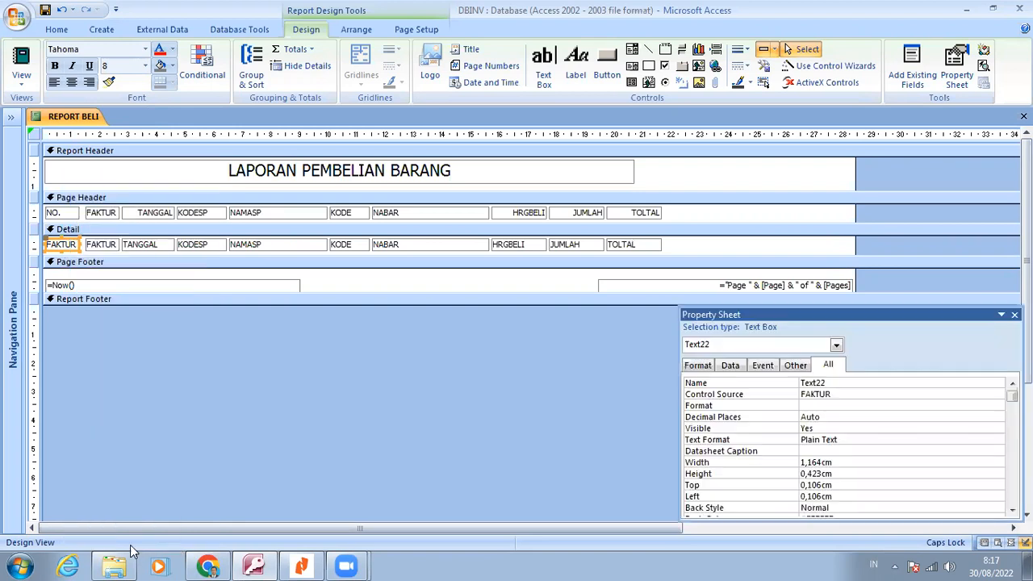
click(751, 384)
text(TXT)
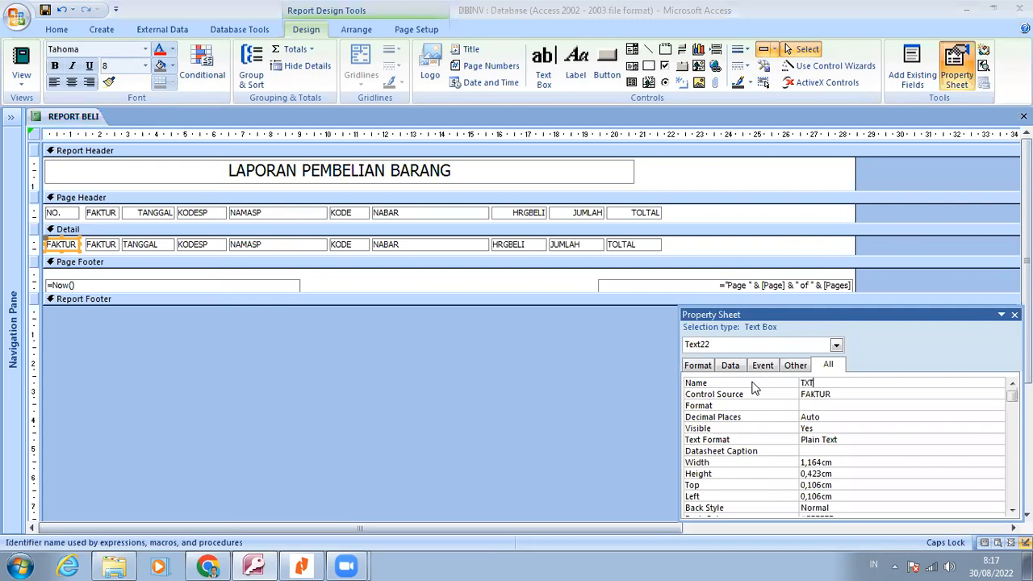
text(NO)
key(Return)
text(=1)
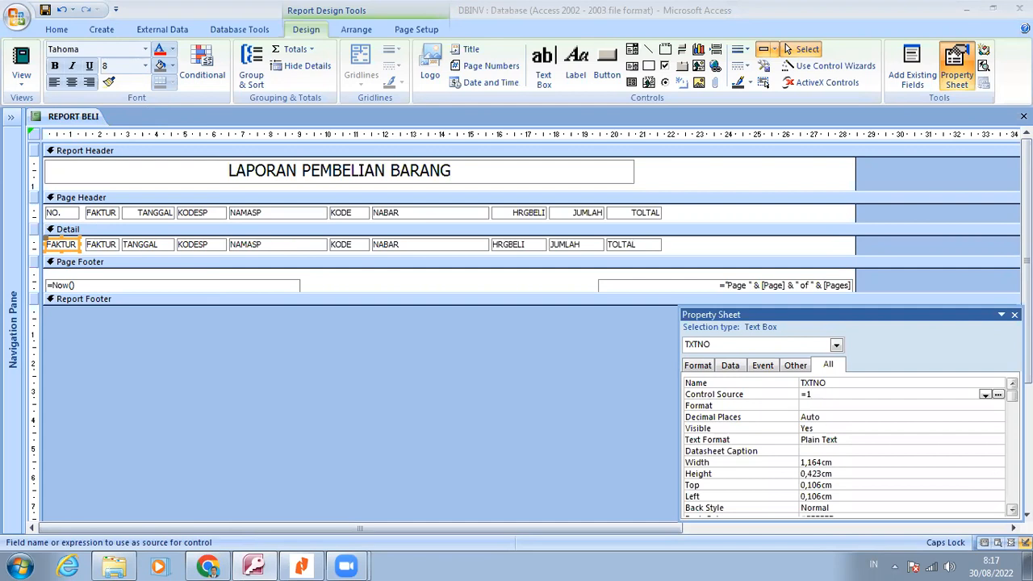
Set the Running Sum property of the TXTNO text box in the Detail section to Over All
scroll(843, 445, down, 4)
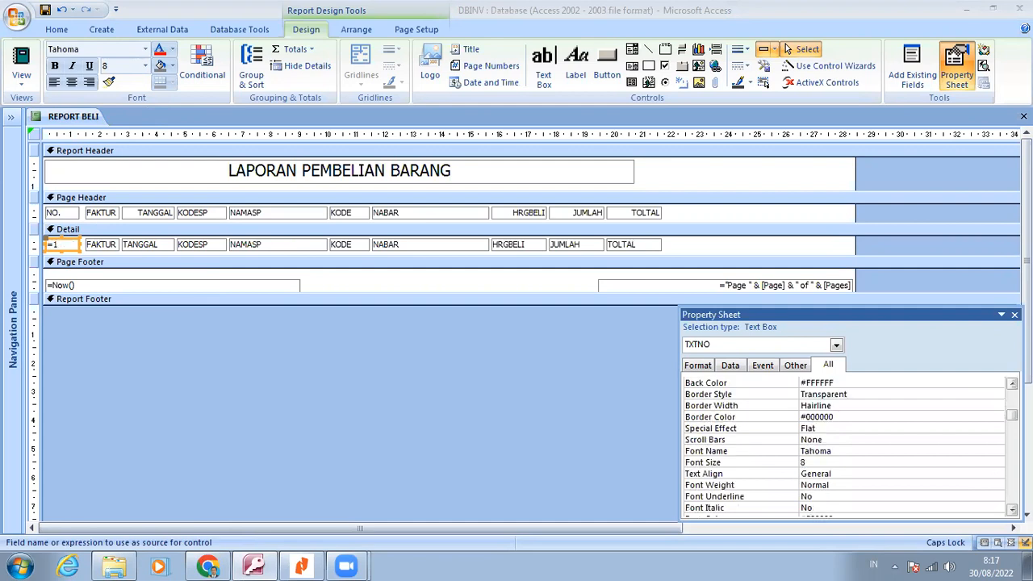
scroll(843, 445, down, 4)
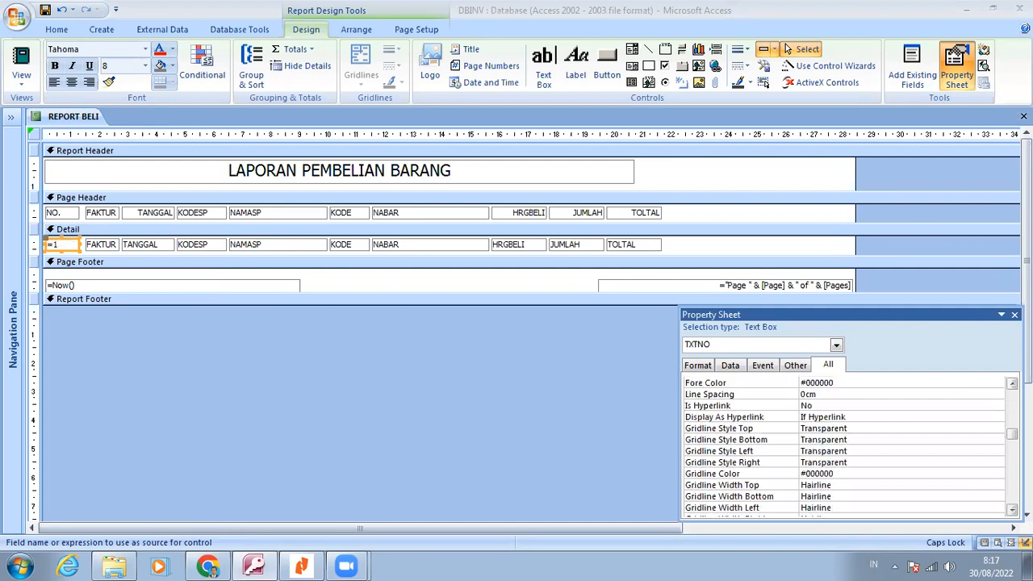
scroll(843, 445, down, 4)
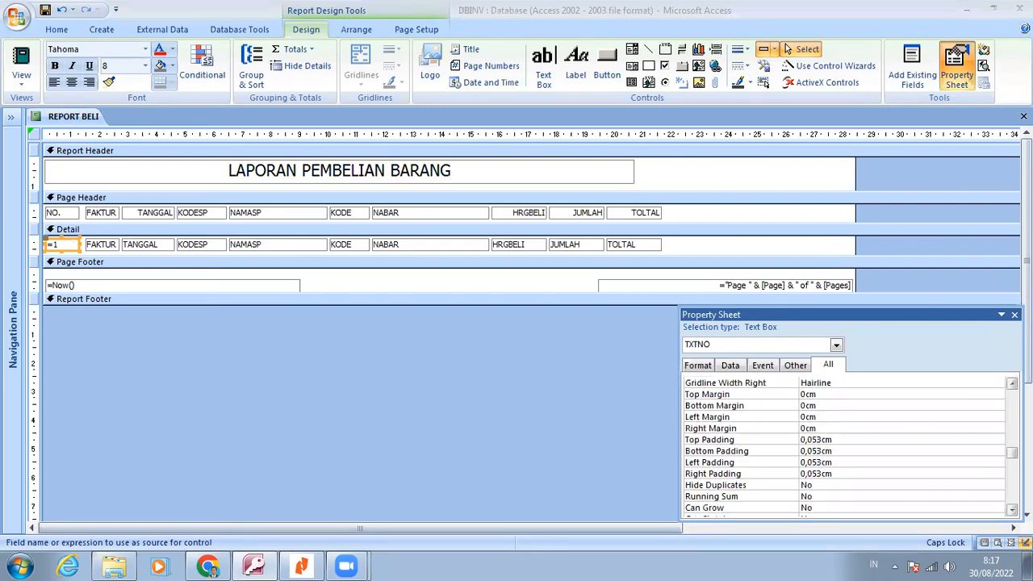
click(817, 496)
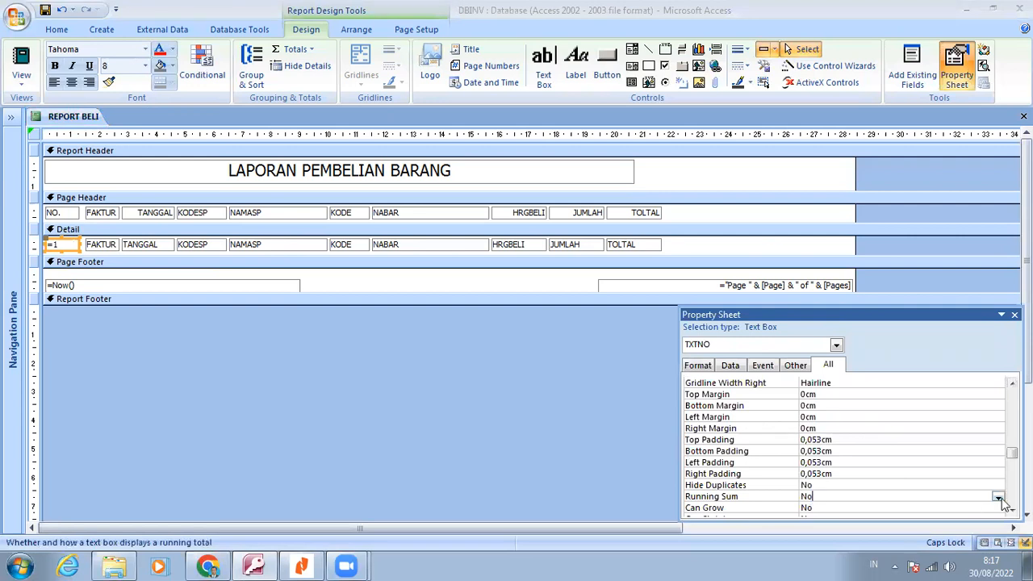
click(998, 498)
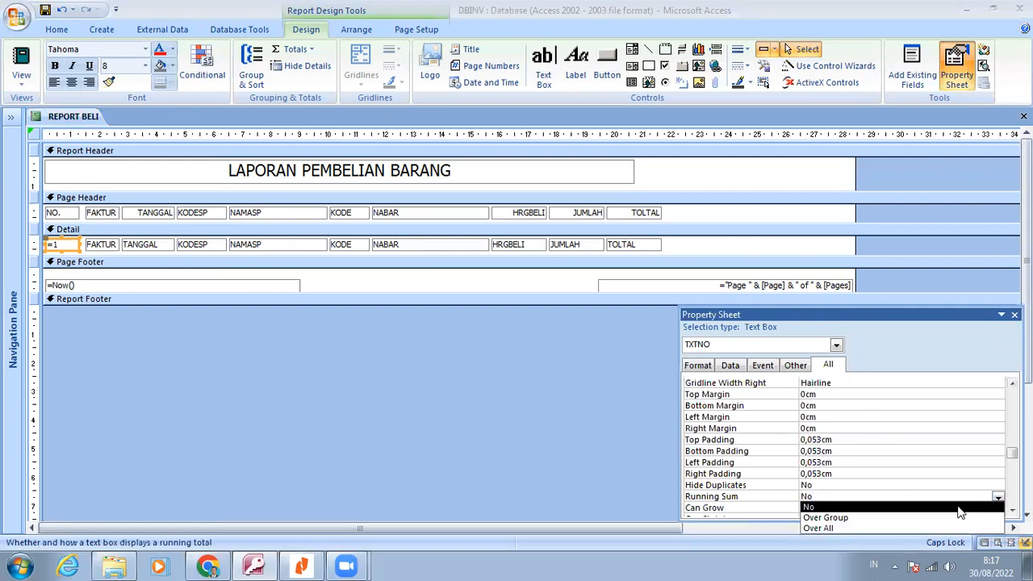
click(919, 528)
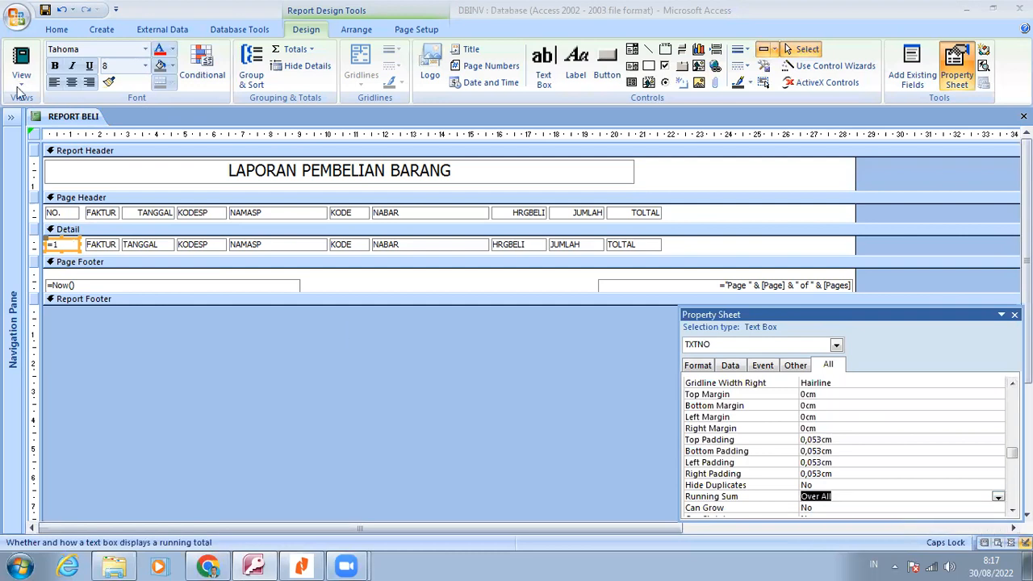
View the report in Print Preview, check the step 15 table and design picture in Nitro Reader, and return to the report design in Access
click(19, 89)
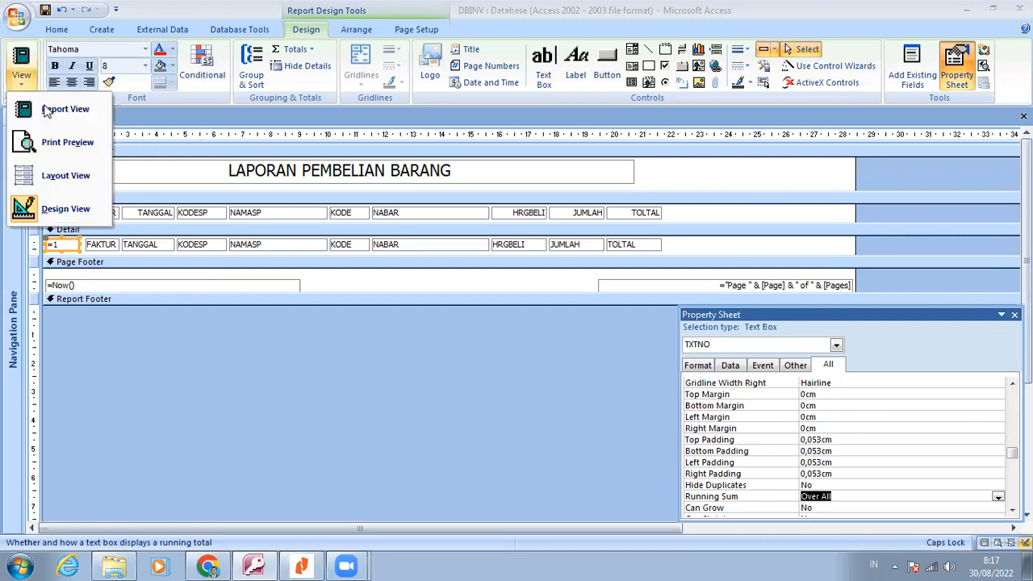
click(65, 142)
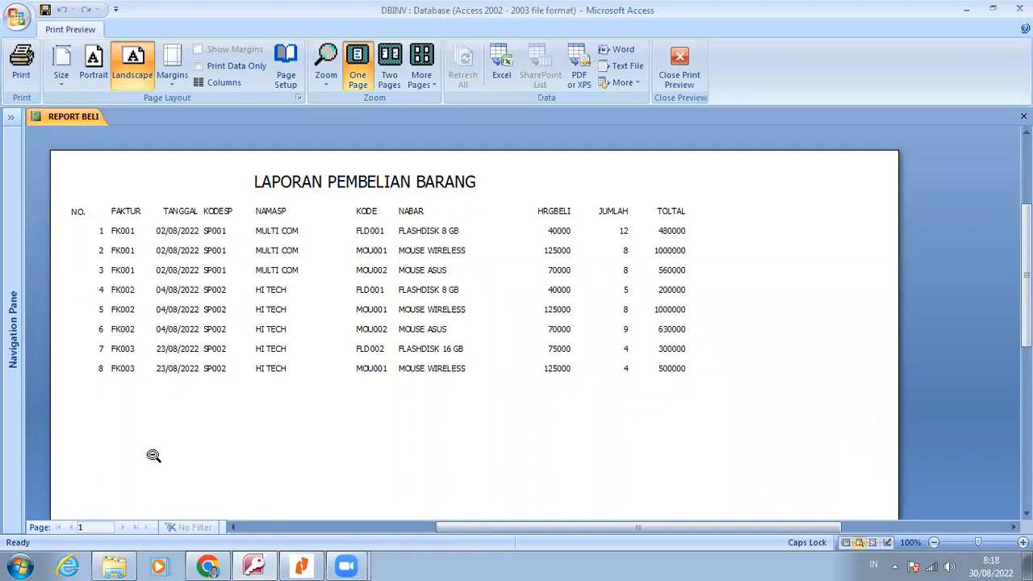
click(300, 564)
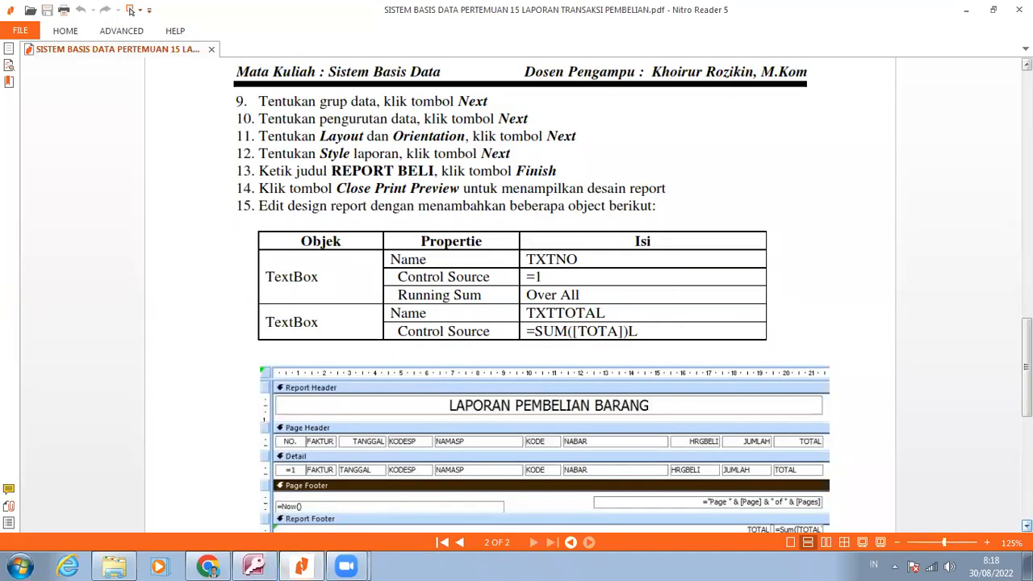
scroll(772, 492, down, 3)
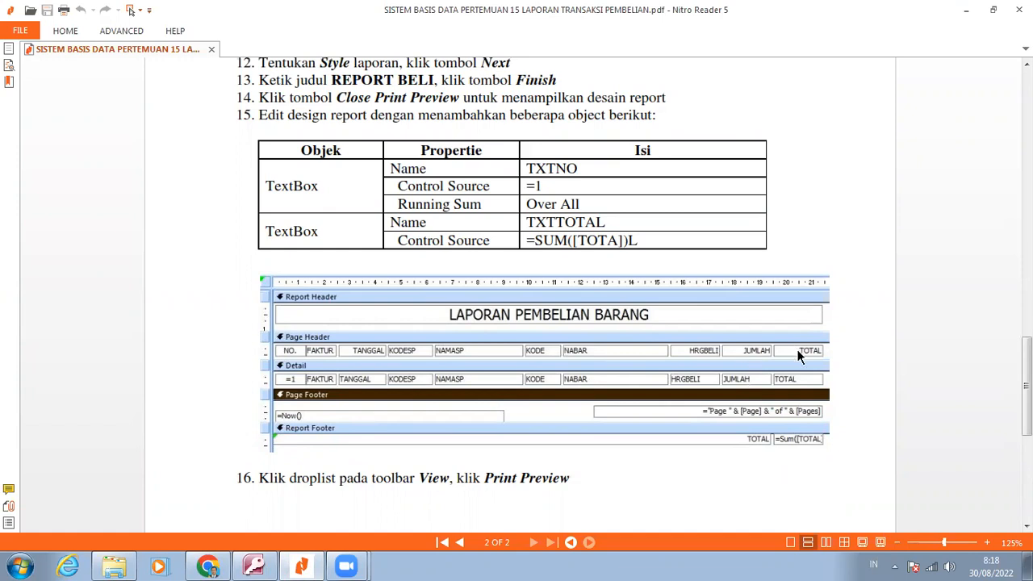
click(257, 565)
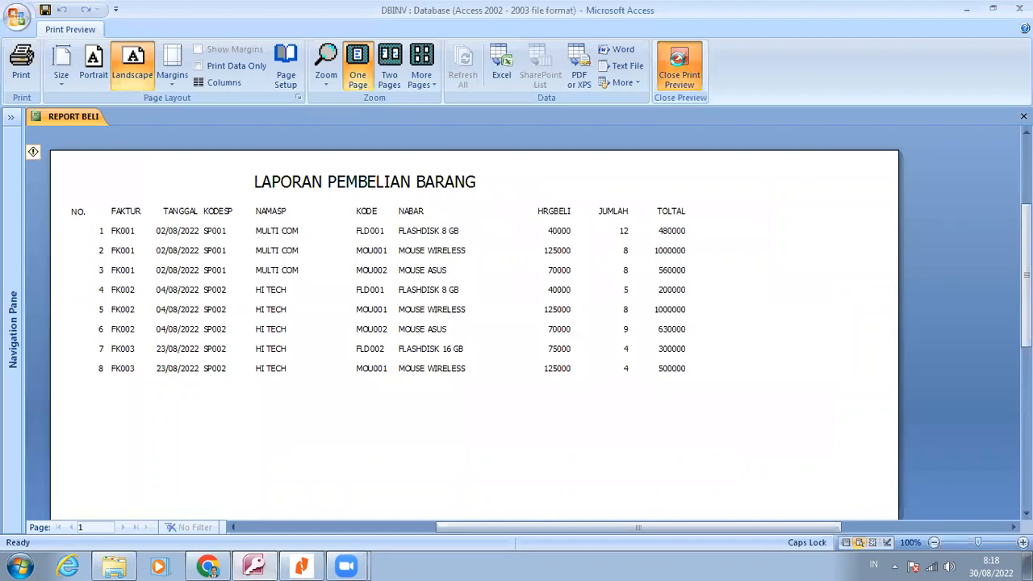
click(680, 64)
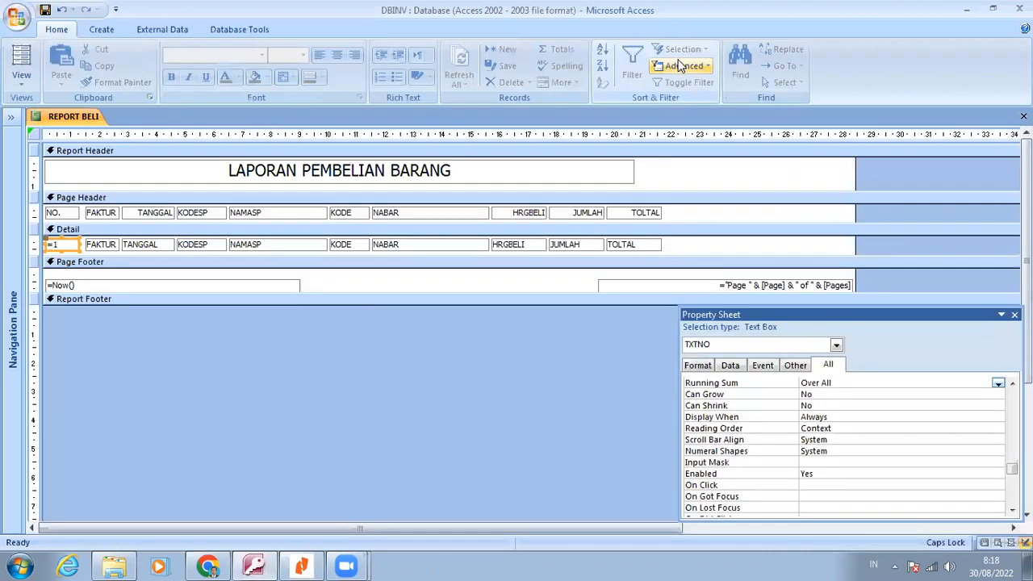
Extend the Report Footer section to about 0.8 cm high and duplicate the Detail section's TOLTAL text box into it
drag(428, 304, 431, 325)
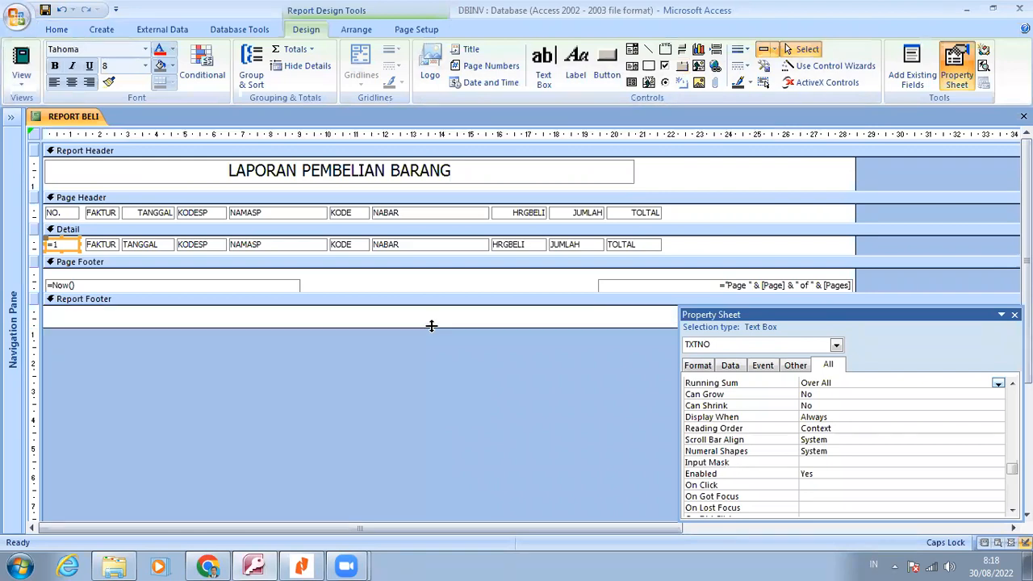
right_click(635, 244)
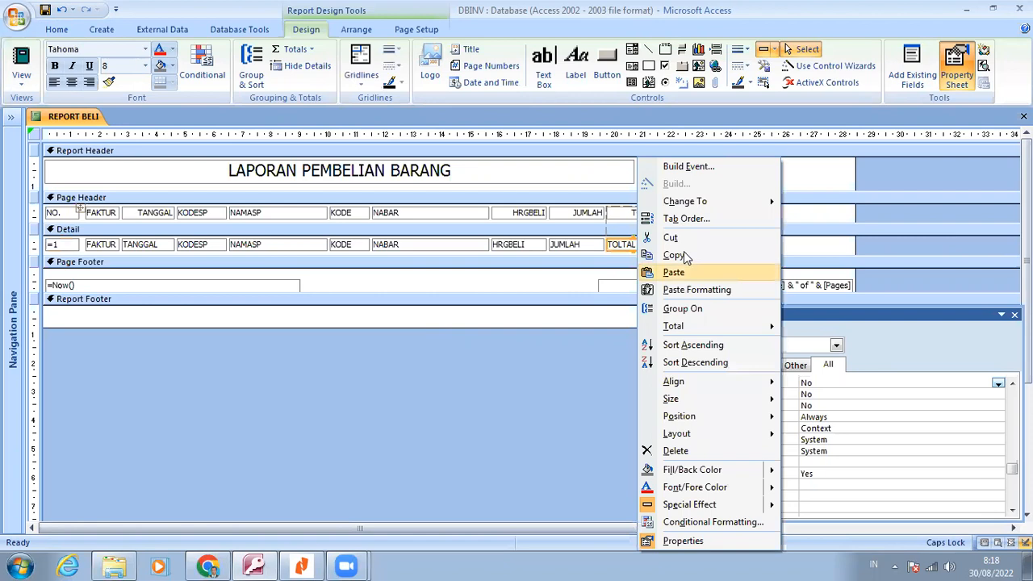
click(674, 255)
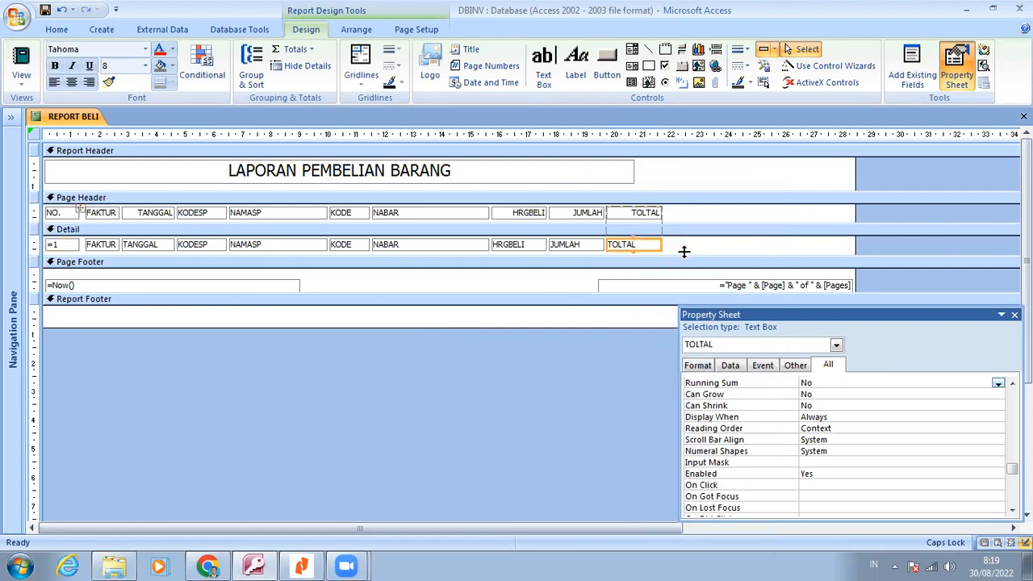
right_click(612, 318)
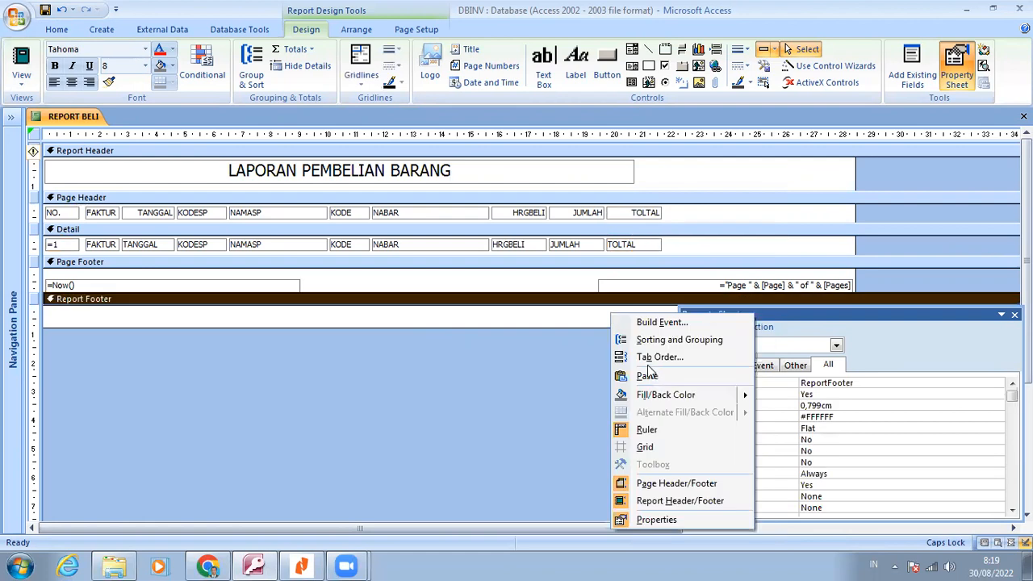
click(647, 376)
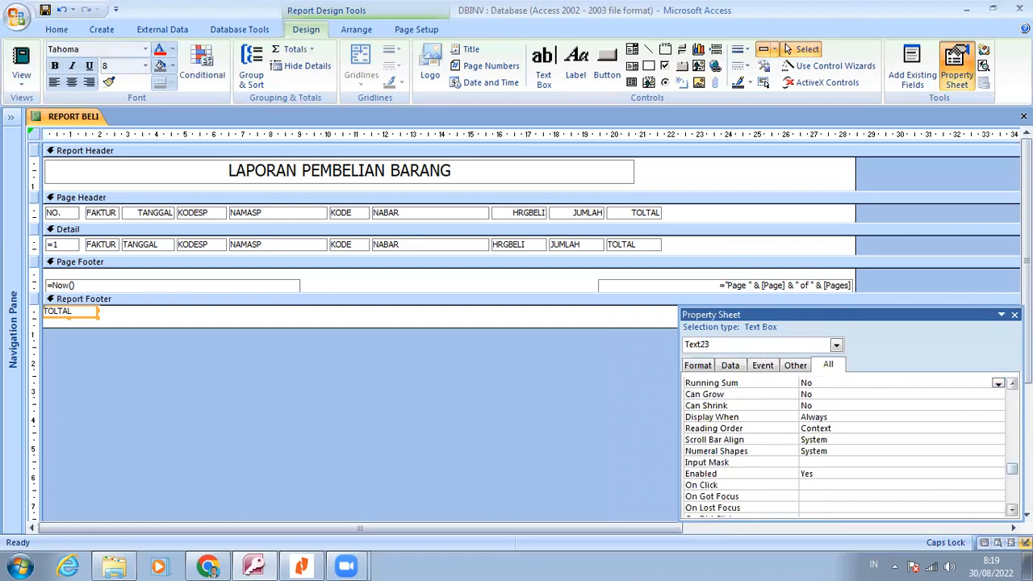
Set the control source of the copied Report Footer text box to =Sum([TOLTAL])
drag(1012, 468, 1011, 394)
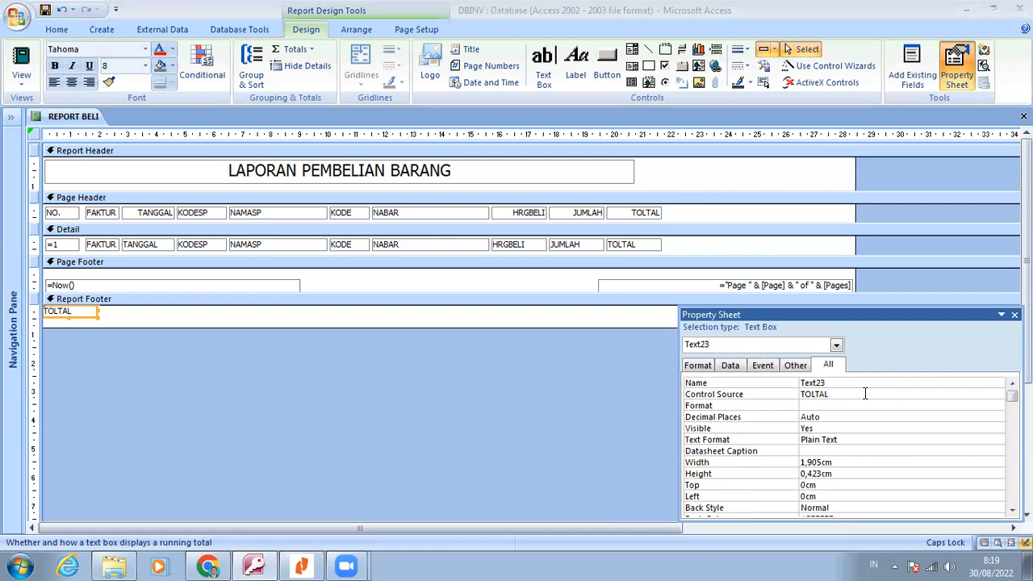
click(864, 393)
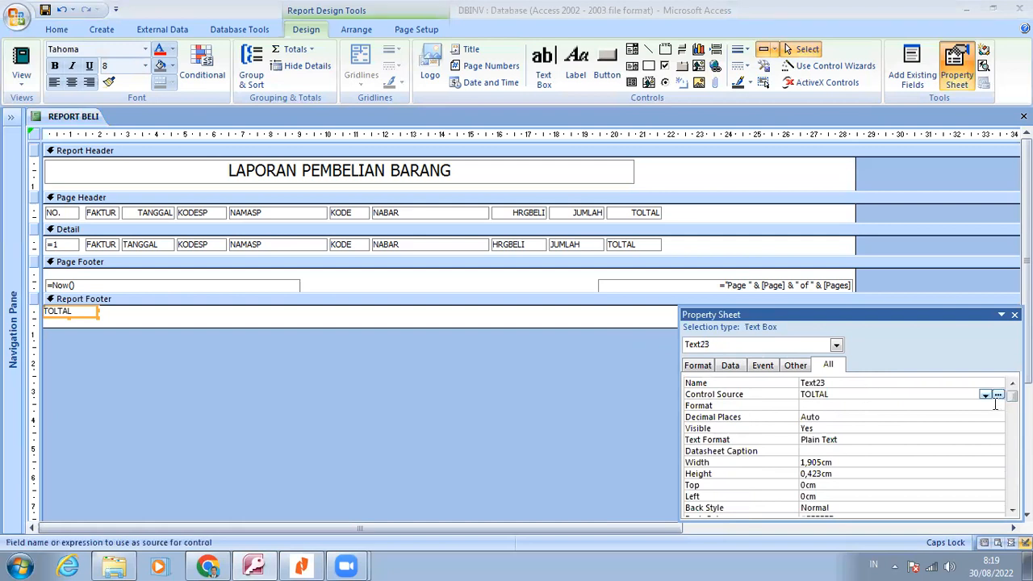
click(985, 395)
click(985, 394)
text(=SUM(TOLTAL))
key(Return)
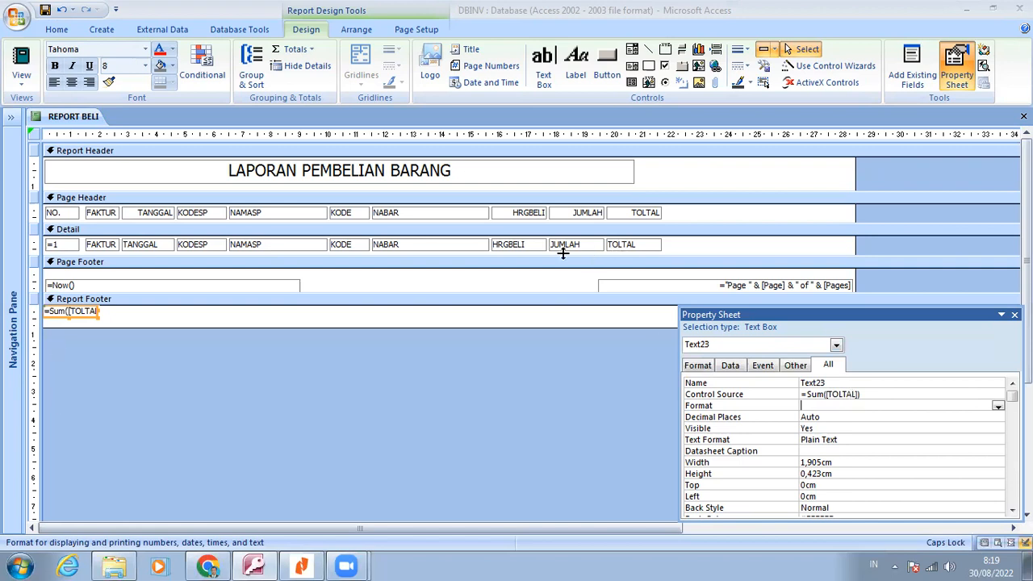
Copy the Left position of the Detail TOLTAL text box, 19,735cm, to the sum text box in the Report Footer
click(628, 246)
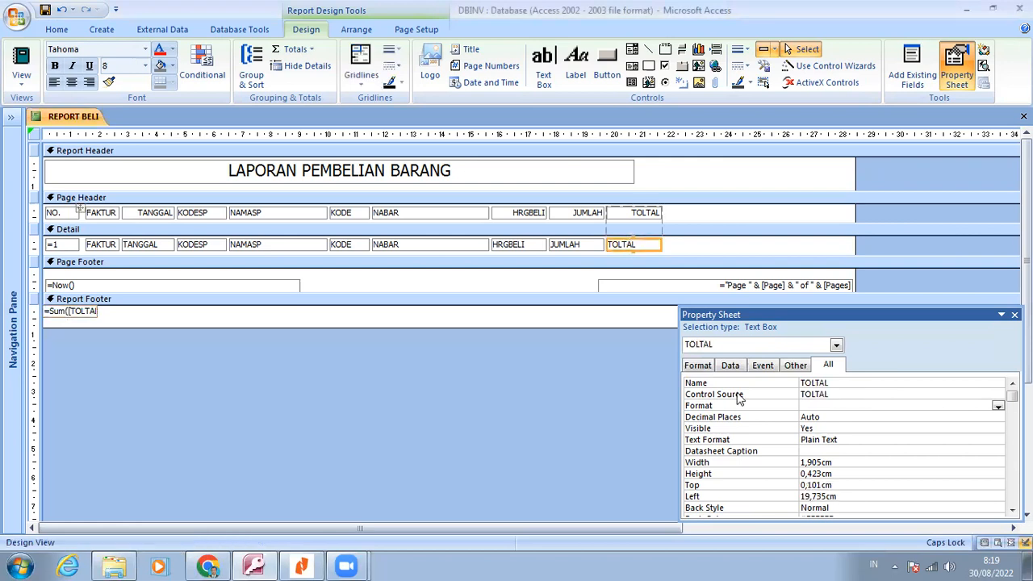
click(771, 495)
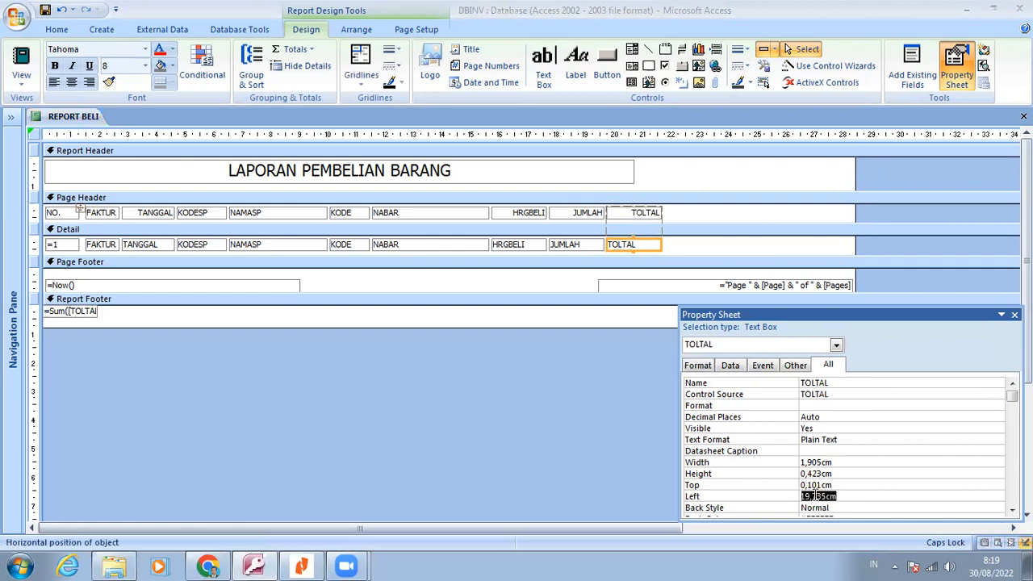
right_click(817, 495)
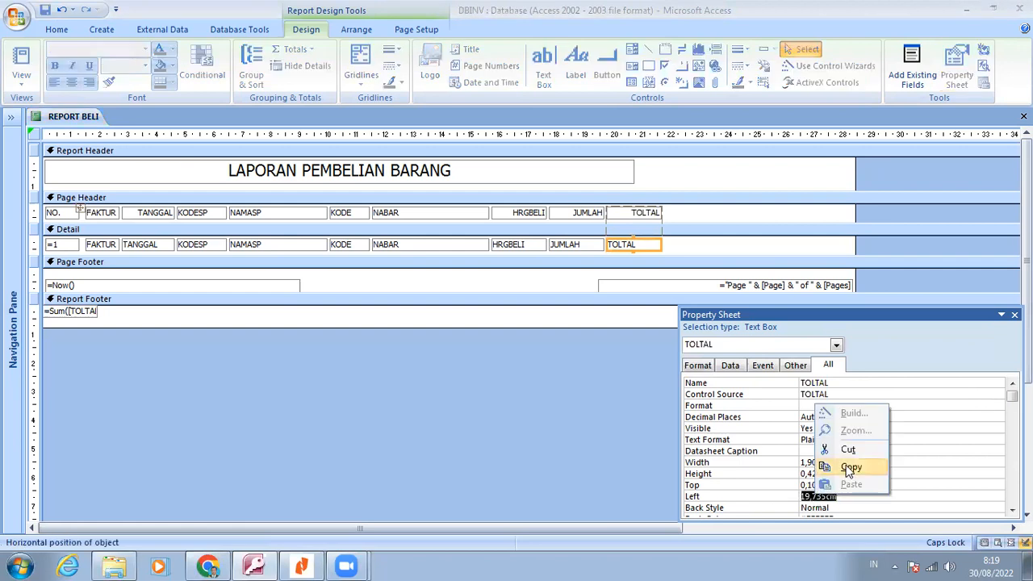
click(848, 468)
click(72, 314)
click(73, 317)
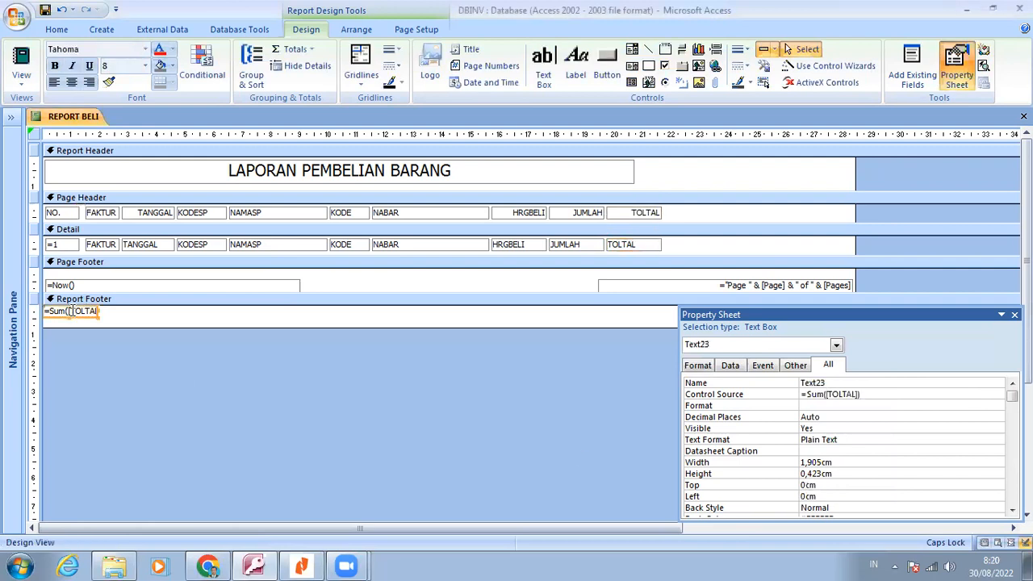
click(765, 497)
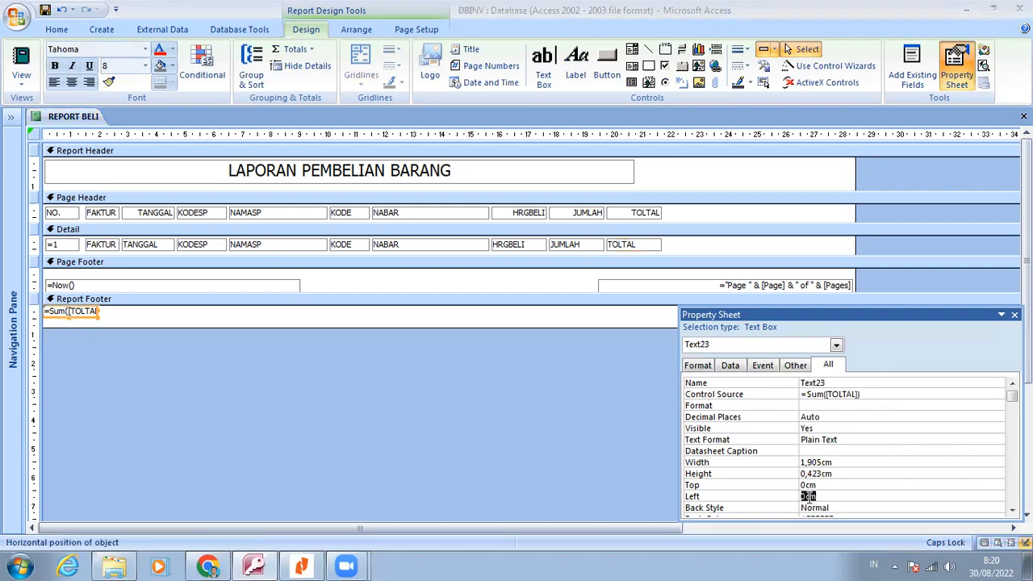
right_click(809, 495)
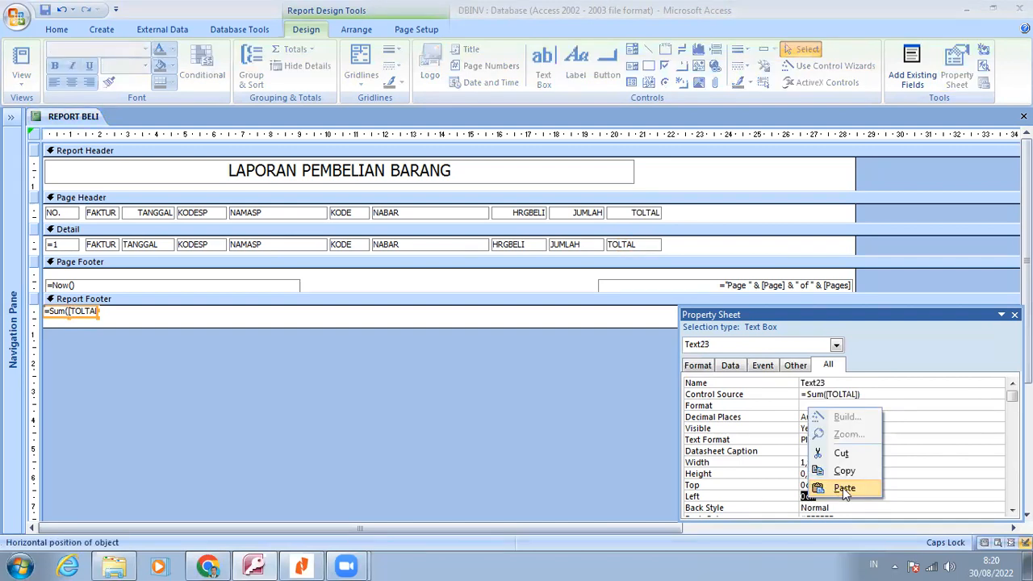
click(843, 487)
click(844, 483)
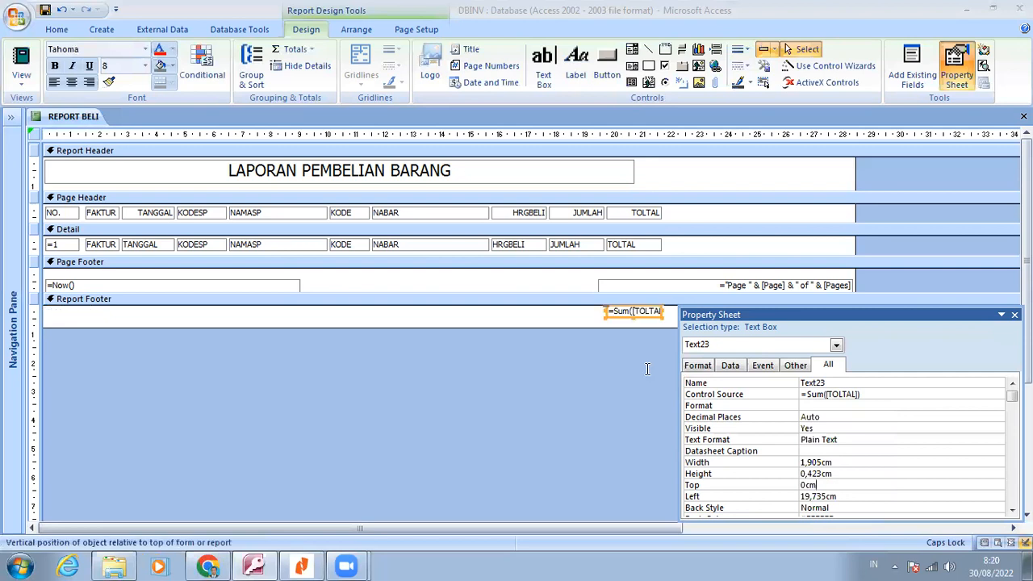
Duplicate the TOLTAL label of the Page Header into the Report Footer section
right_click(640, 212)
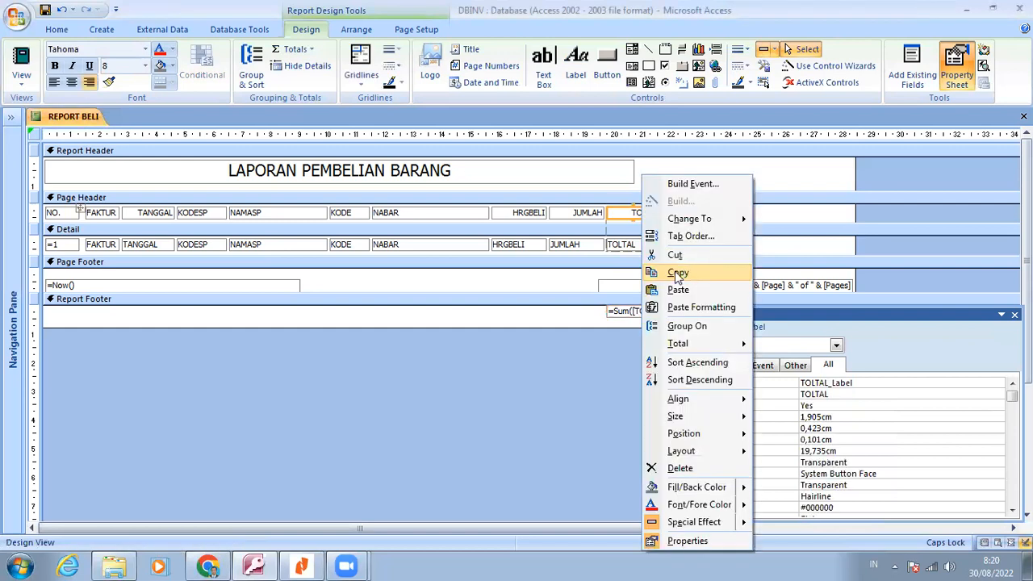
click(669, 271)
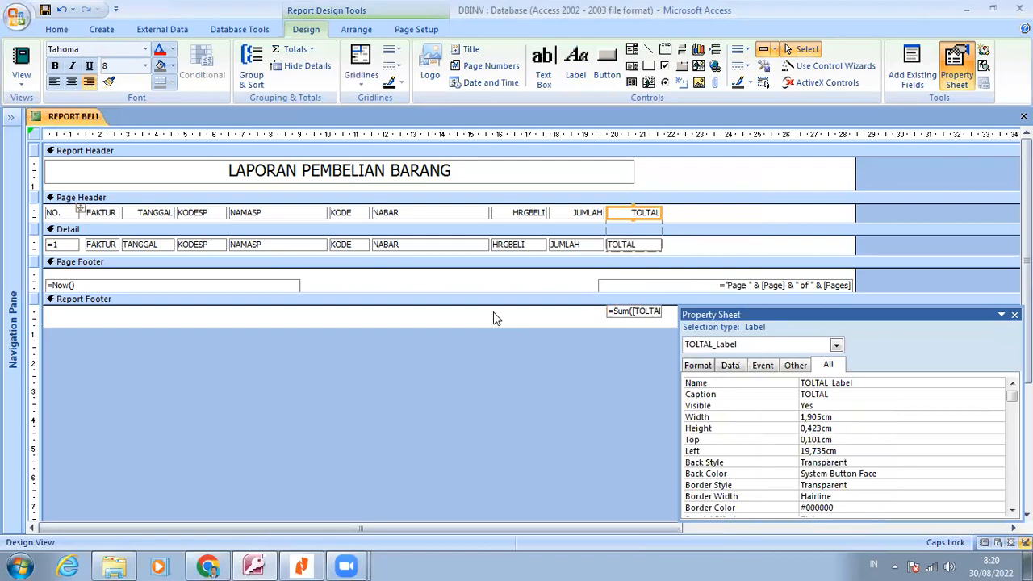
right_click(495, 316)
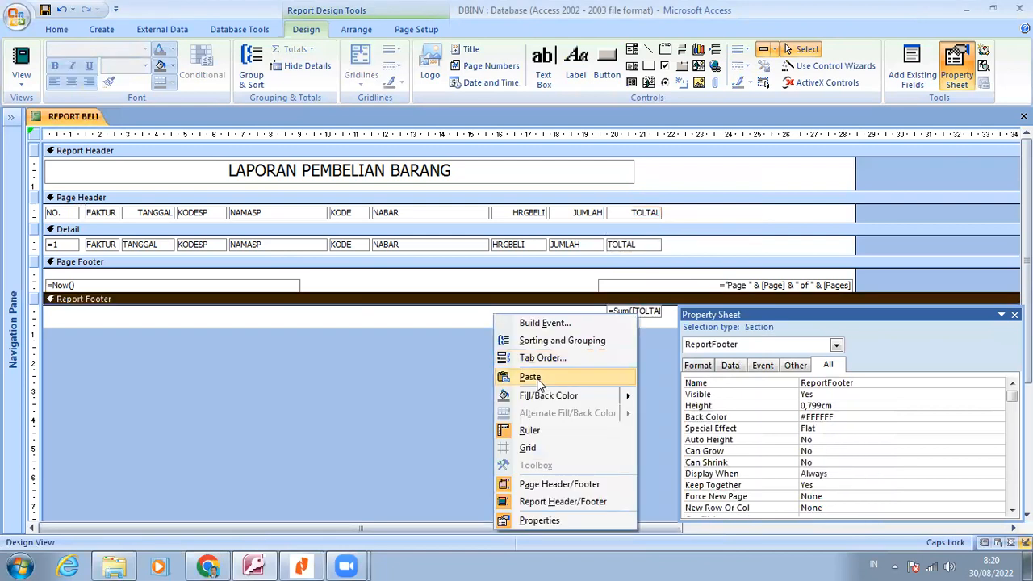
click(530, 377)
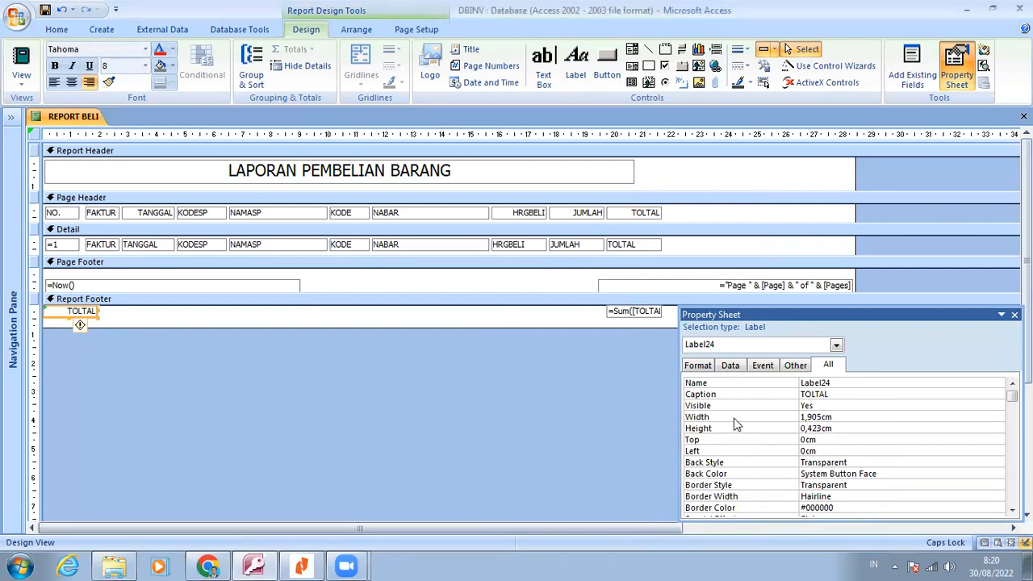
double_click(823, 415)
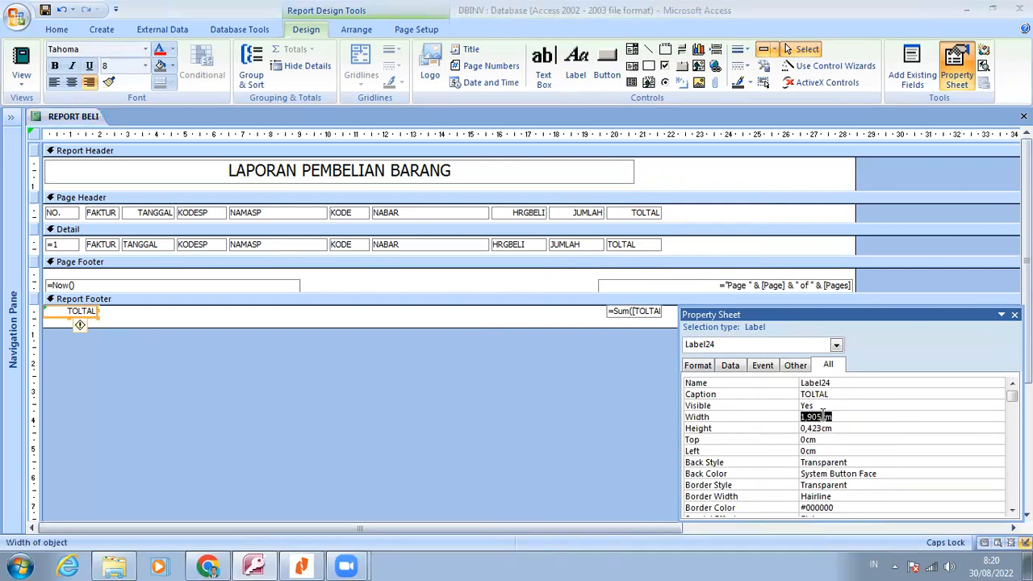
right_click(822, 415)
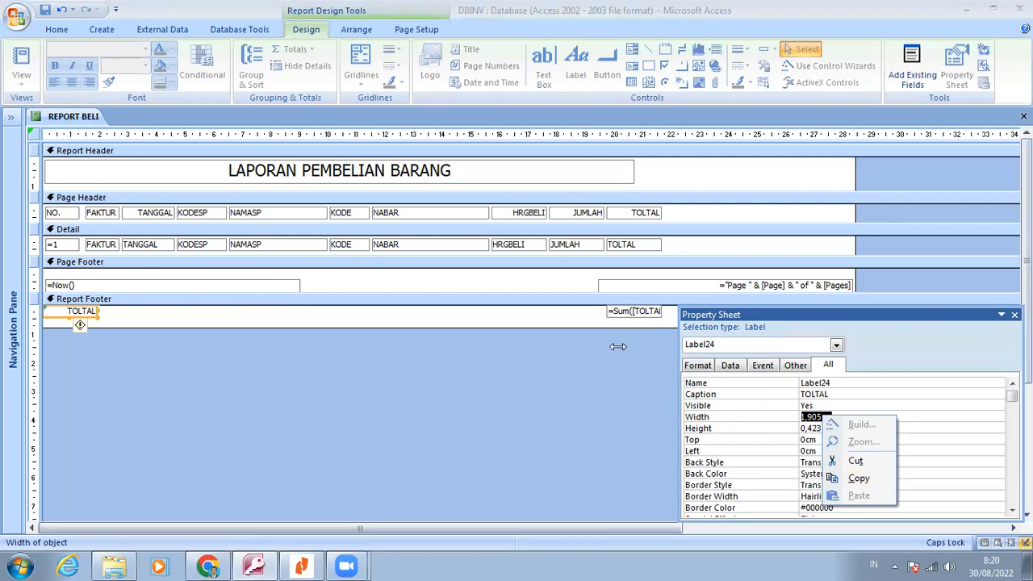
click(618, 346)
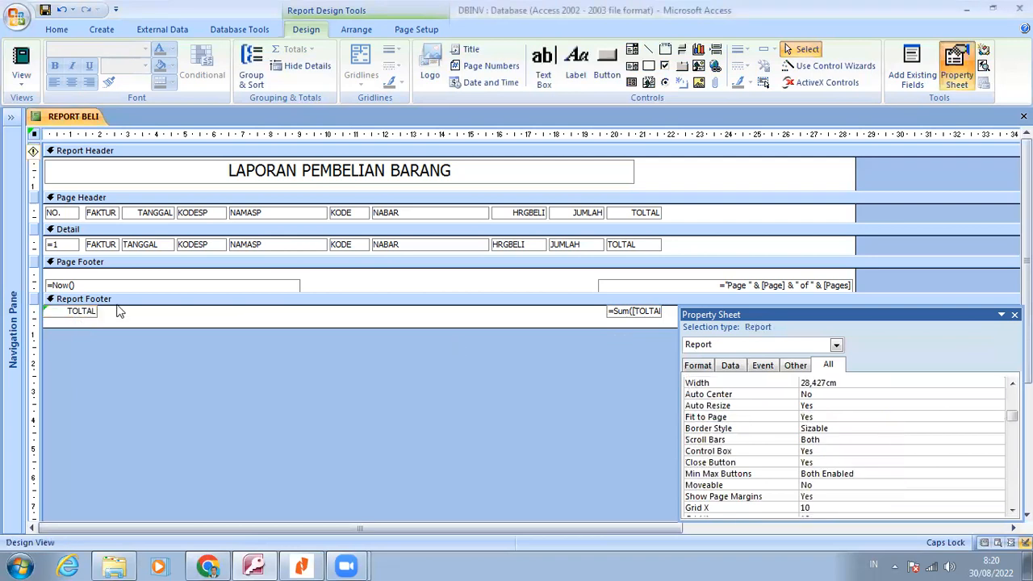
click(92, 313)
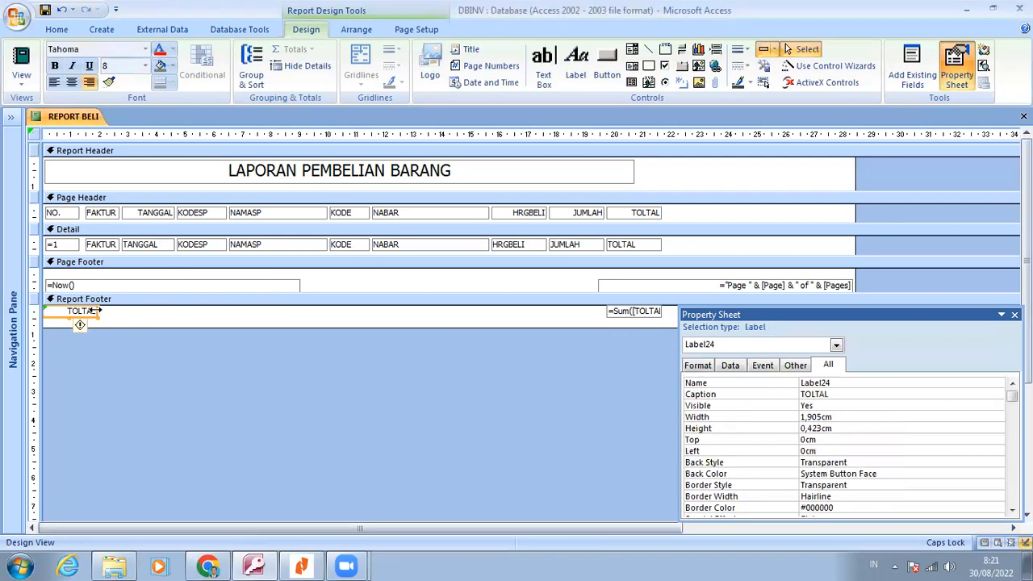
Widen the copied label in the Report Footer to about 19.6 cm and correct its caption to TOTAL
drag(97, 311, 601, 310)
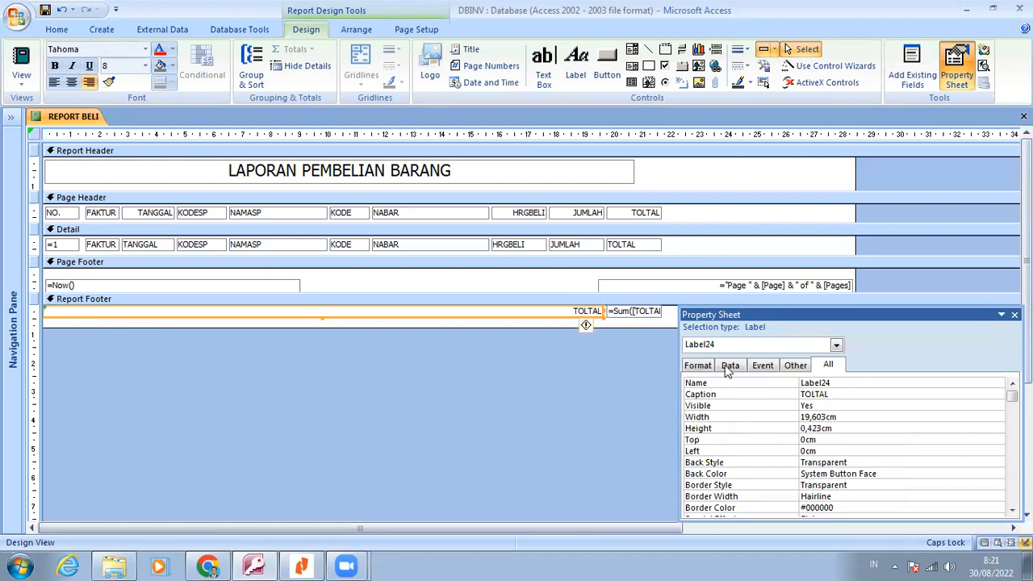
click(839, 392)
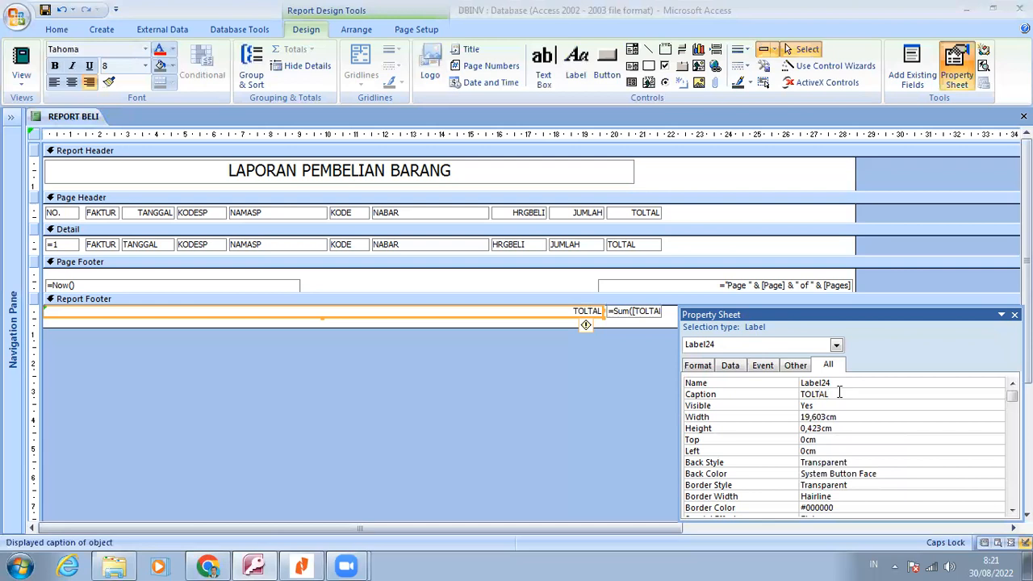
key(BackSpace)
key(Return)
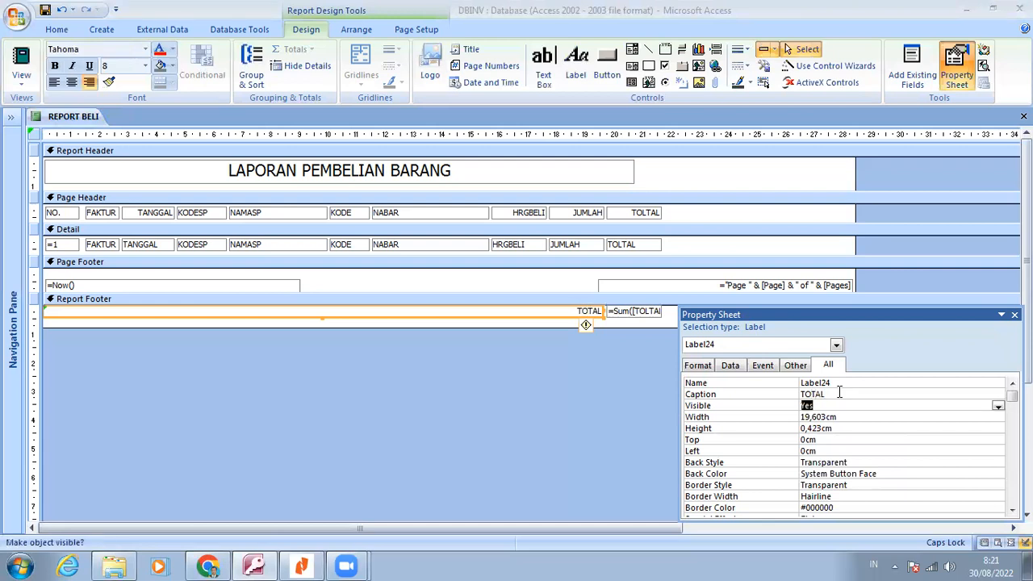
Correct the caption of the Page Header's TOLTAL label to TOTAL
click(652, 212)
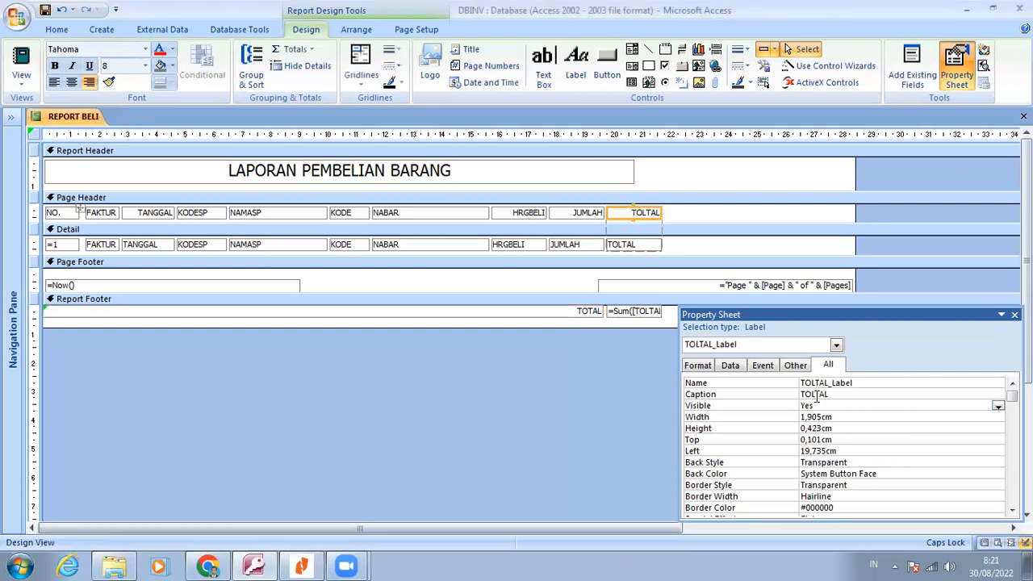
click(816, 395)
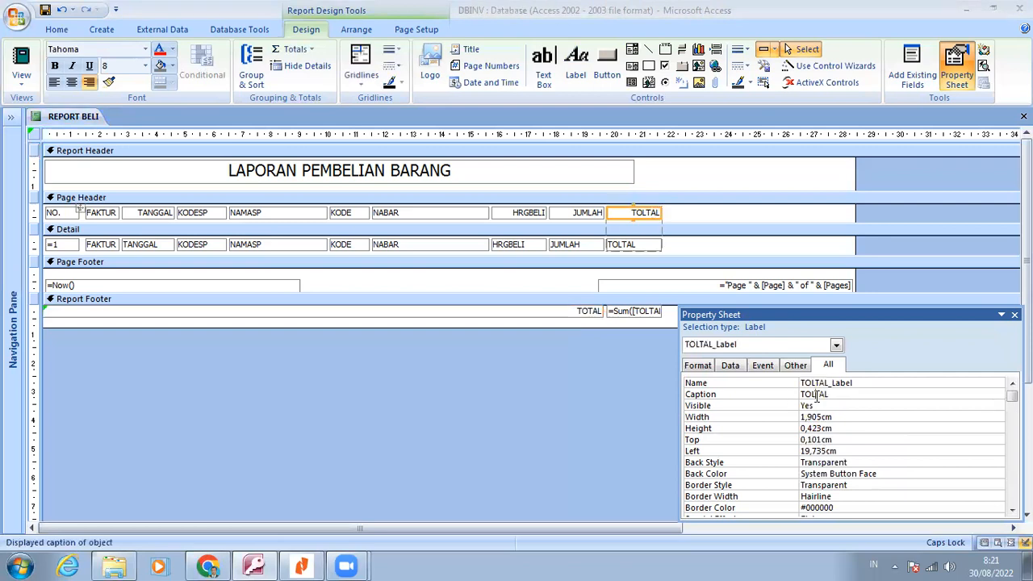
key(BackSpace)
key(Return)
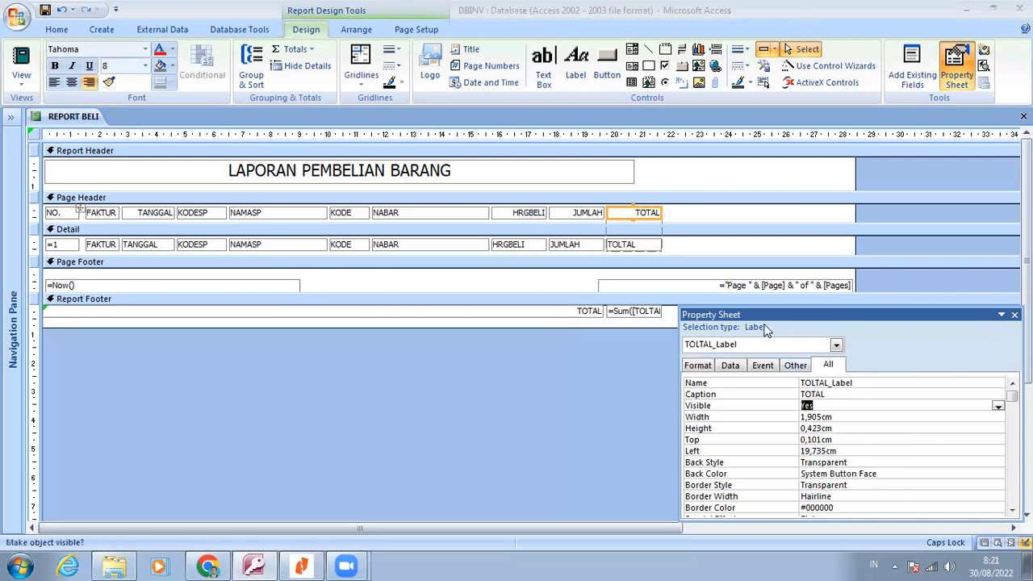
Try changing the control source of the Detail section's TOLTAL text box to TOTAL
click(628, 247)
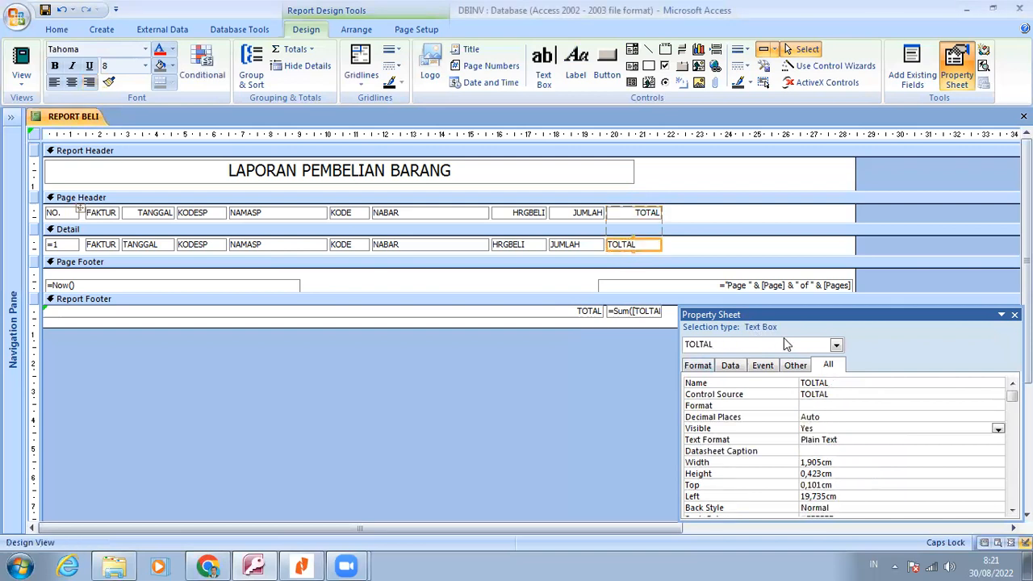
click(898, 389)
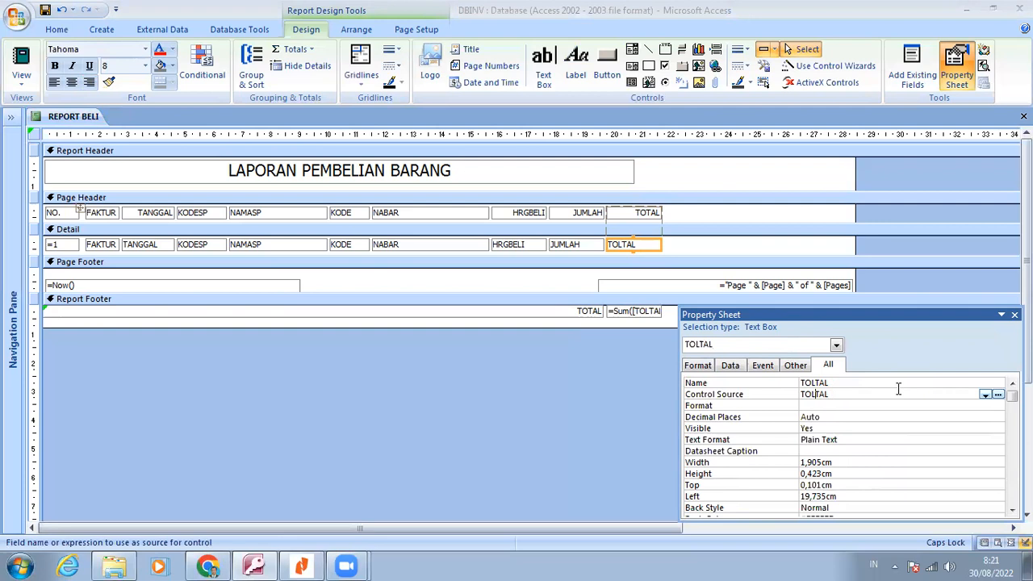
key(BackSpace)
key(Return)
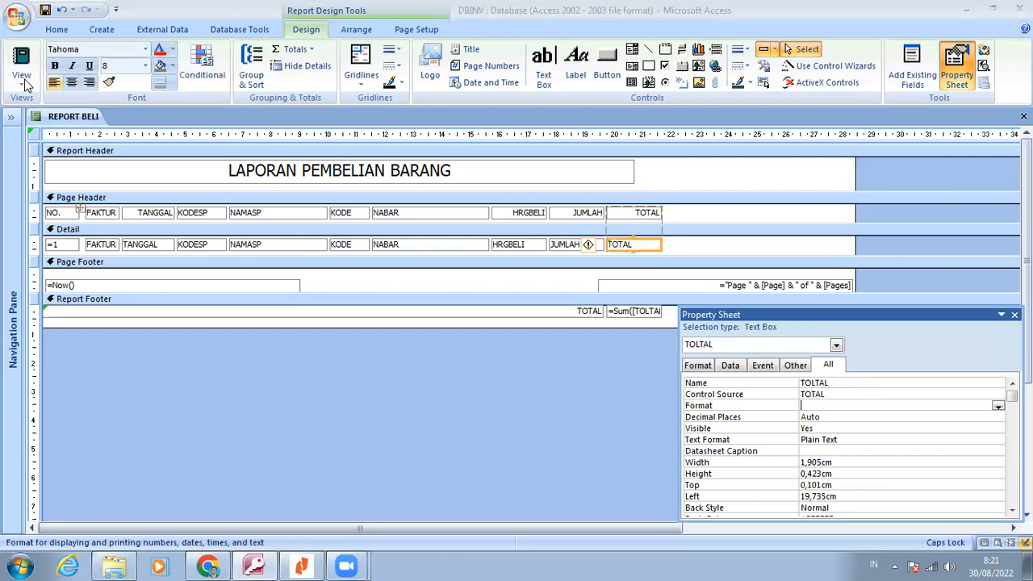
Preview the report for printing, leaving the TOTAL parameter value blank
click(25, 81)
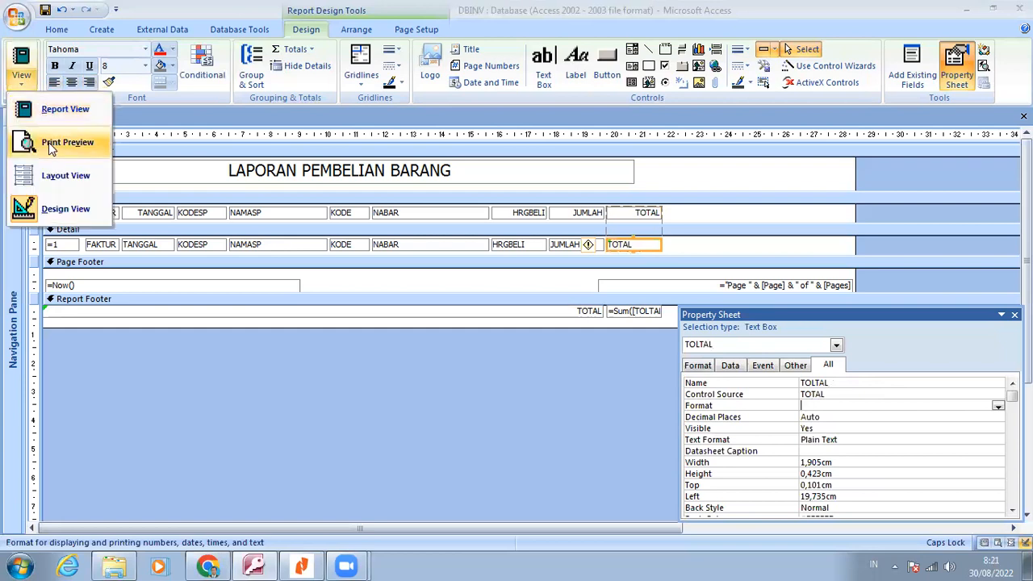
click(49, 144)
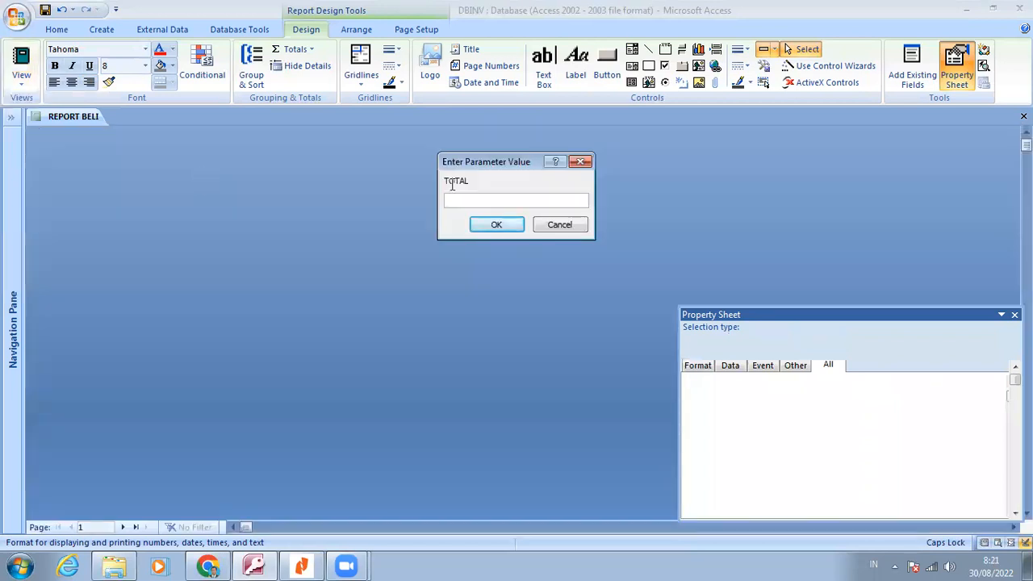
click(498, 225)
Check the name of the calculated total field in the QUERYBELI query's design and close the query
click(11, 119)
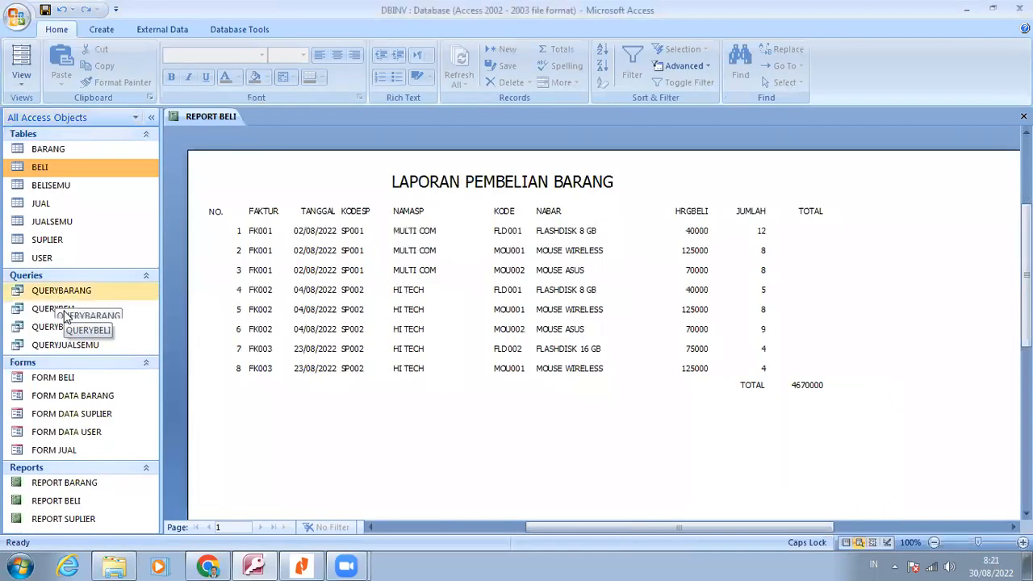
click(66, 314)
right_click(67, 313)
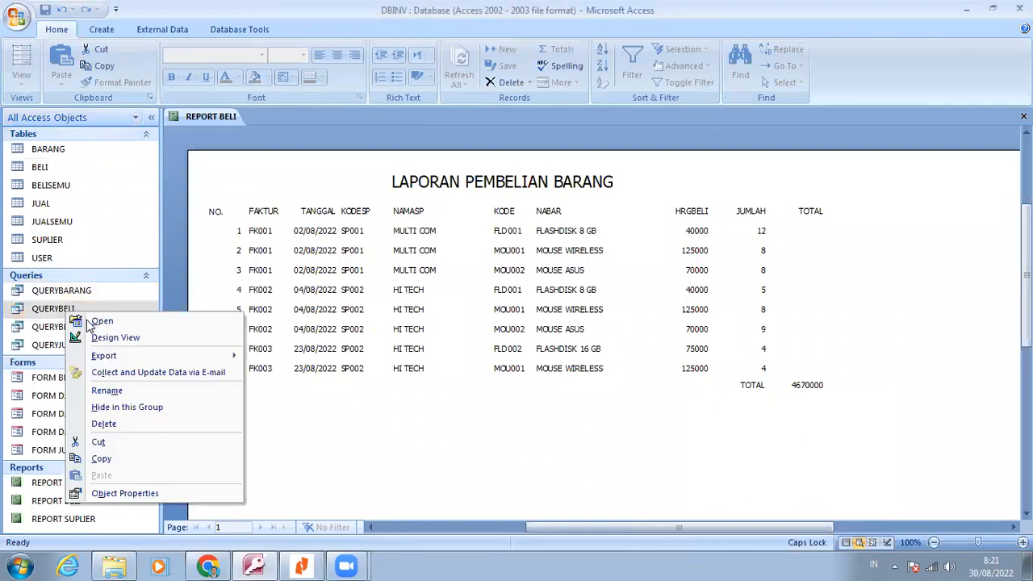
click(113, 338)
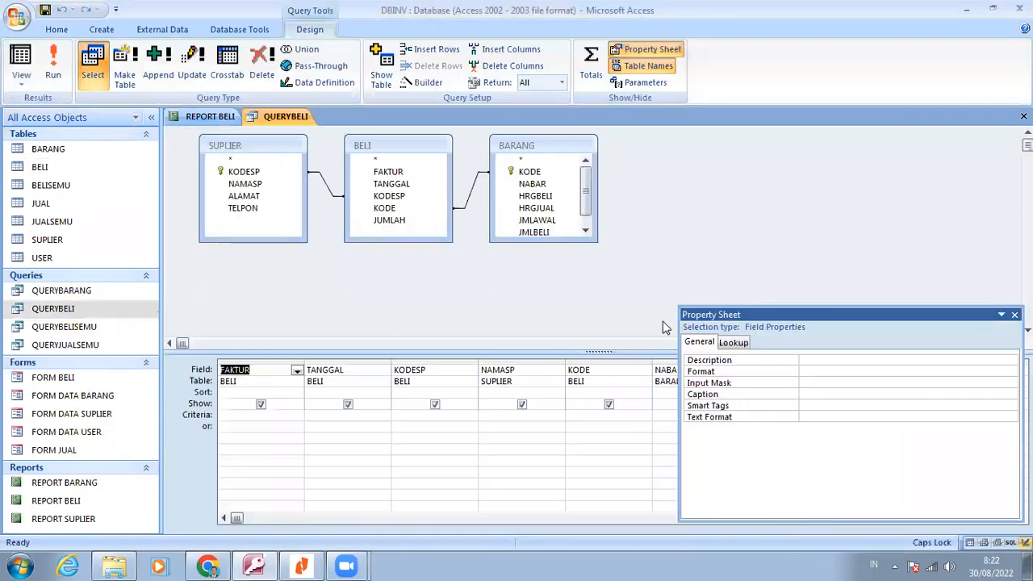
click(1014, 313)
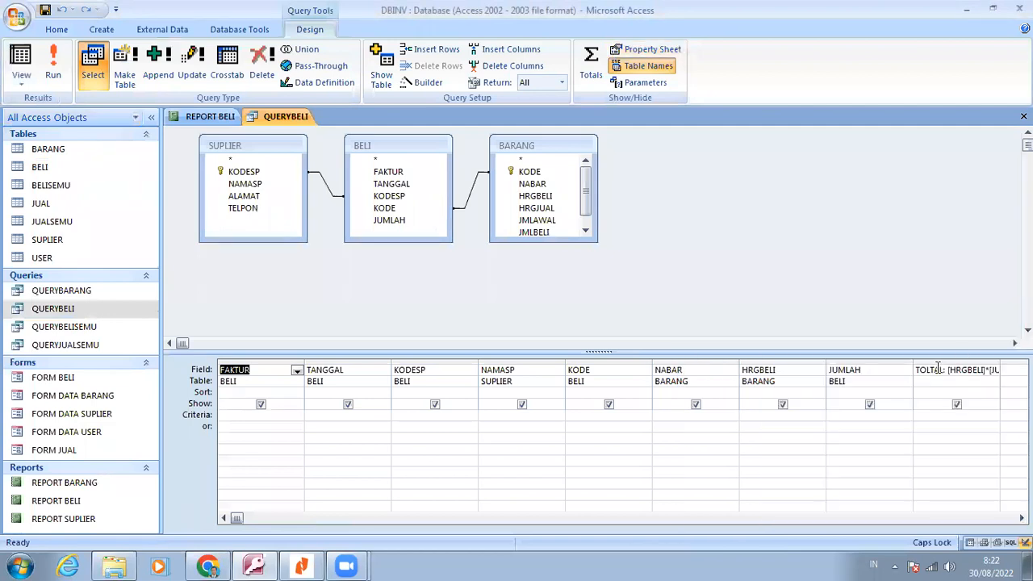
click(939, 369)
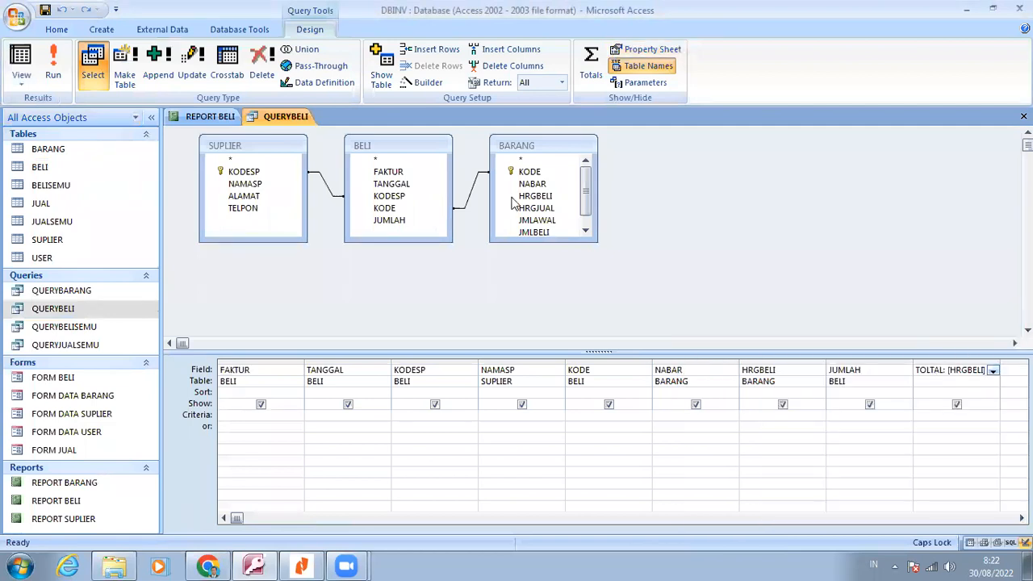
right_click(291, 120)
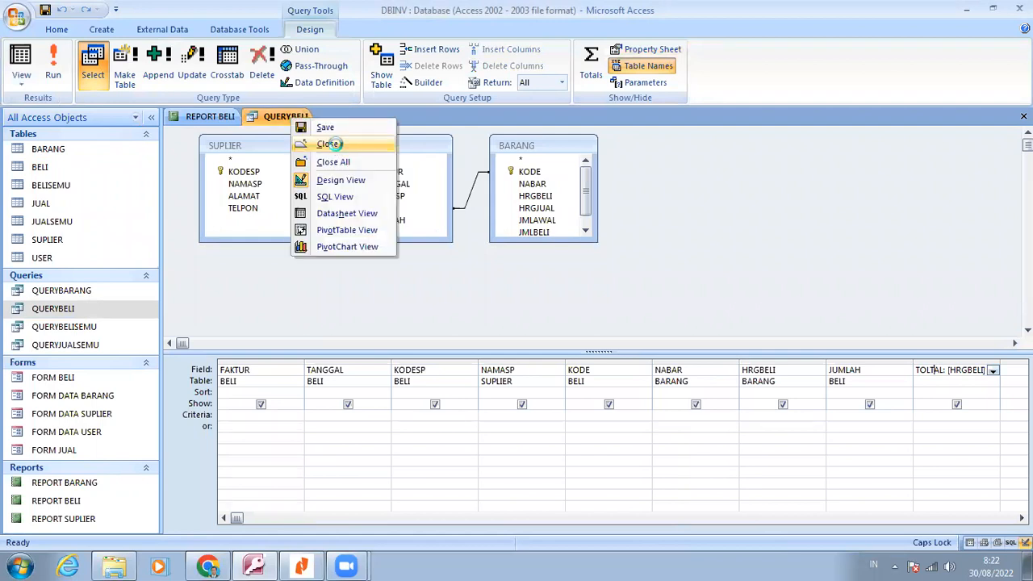
click(334, 143)
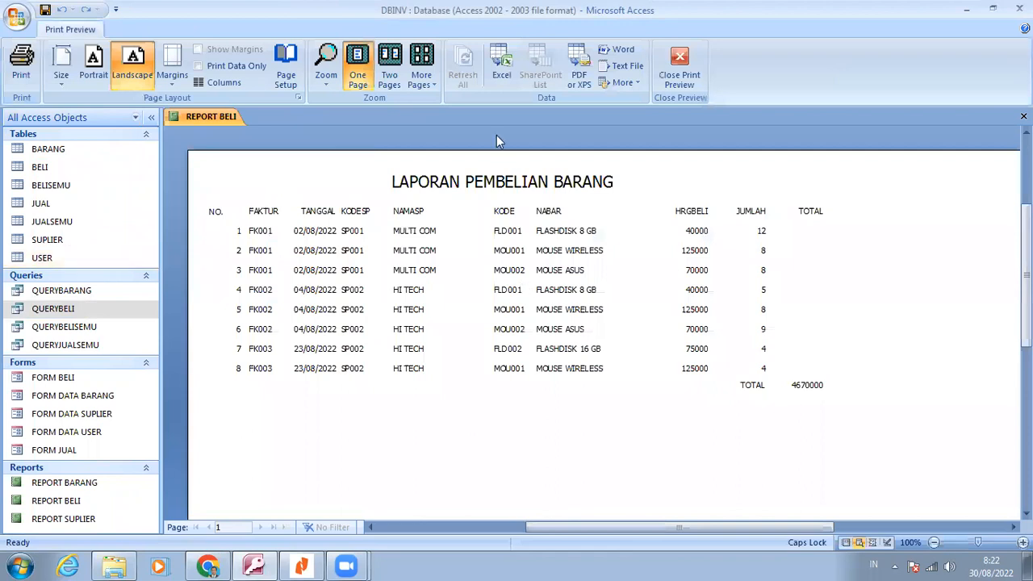
Set the control source of the Detail section's total text box back to TOLTAL and preview the report for printing
click(680, 64)
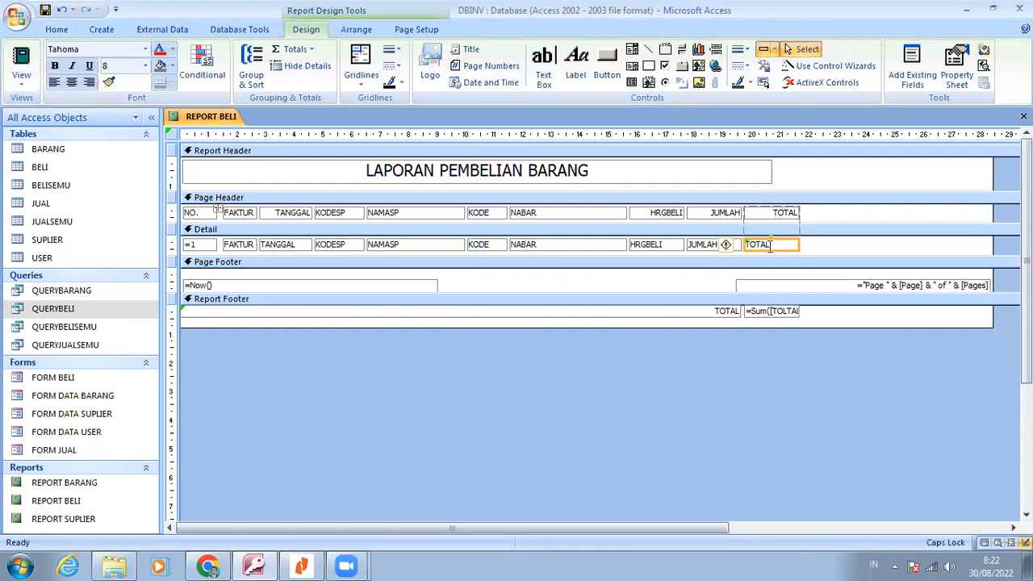
right_click(770, 245)
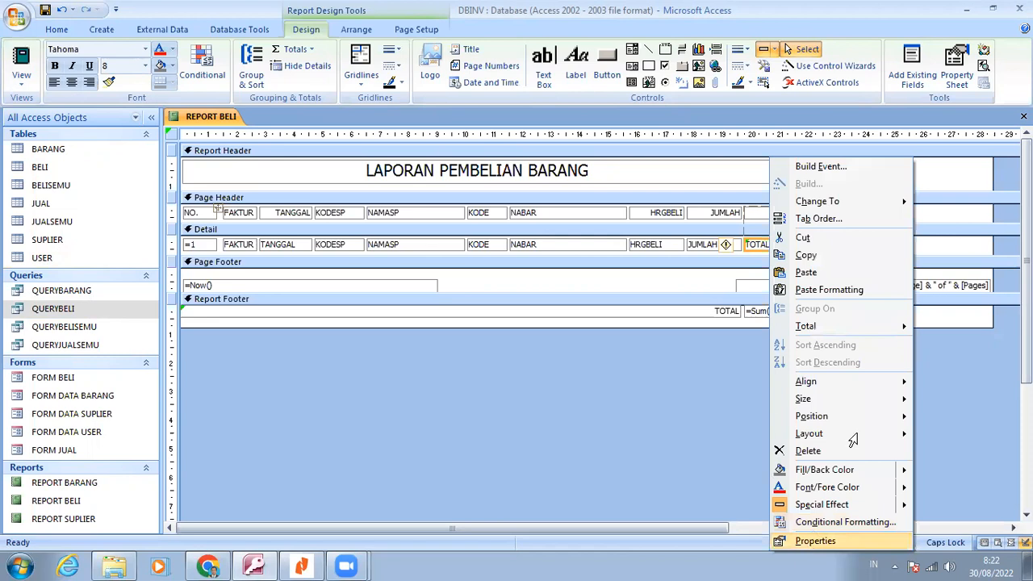
click(812, 542)
click(812, 395)
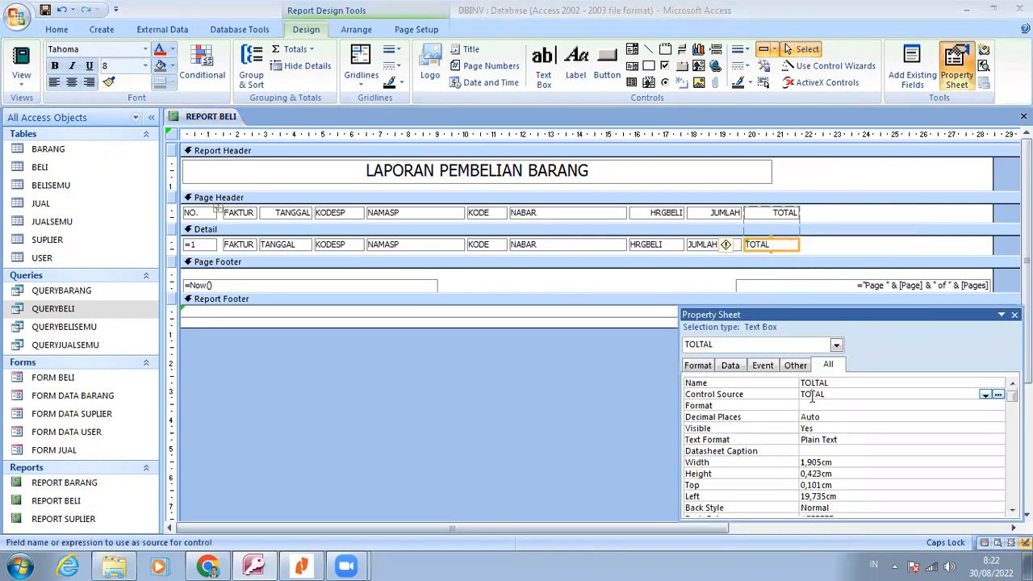
text(L)
key(Return)
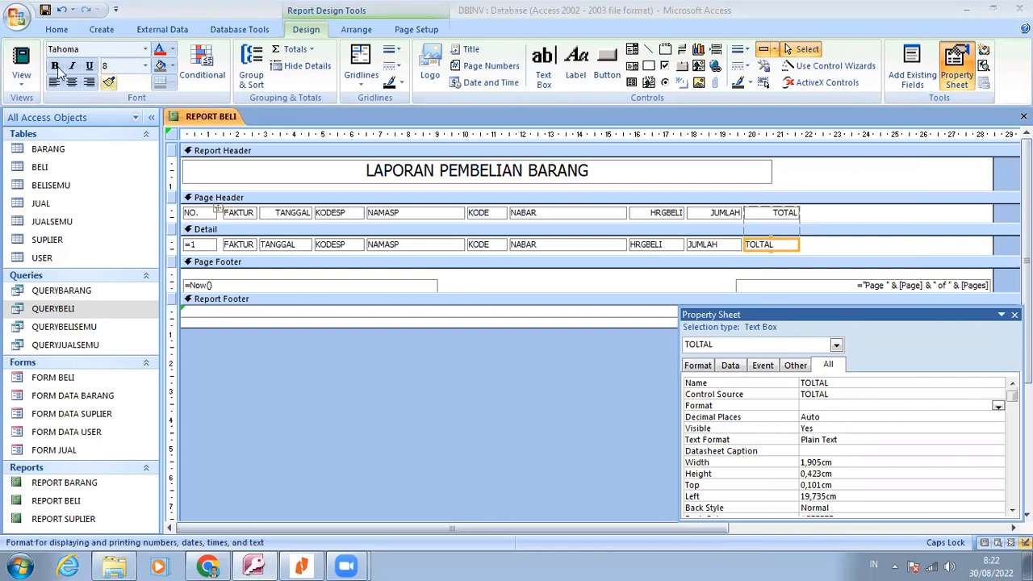
click(22, 78)
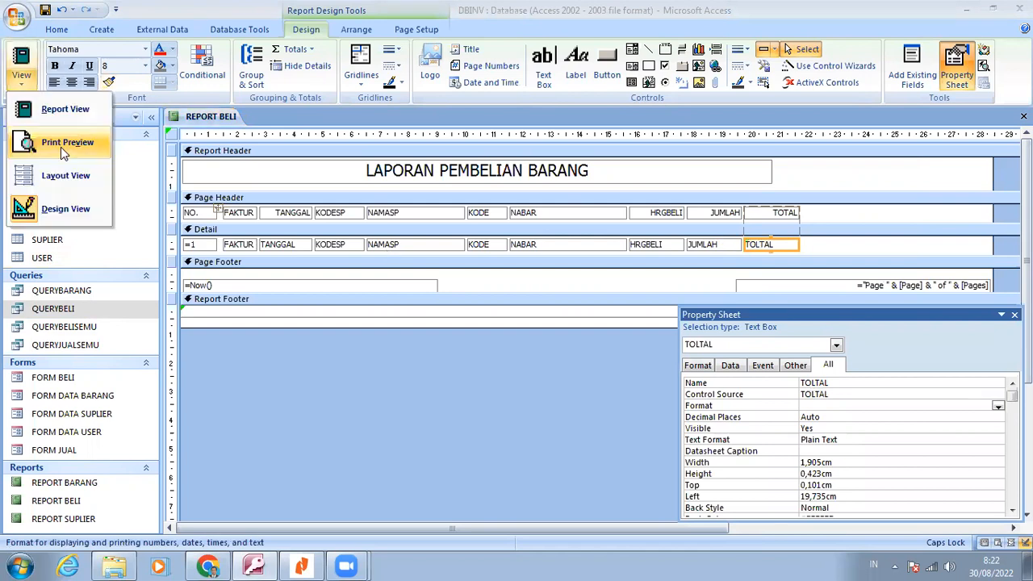
click(61, 142)
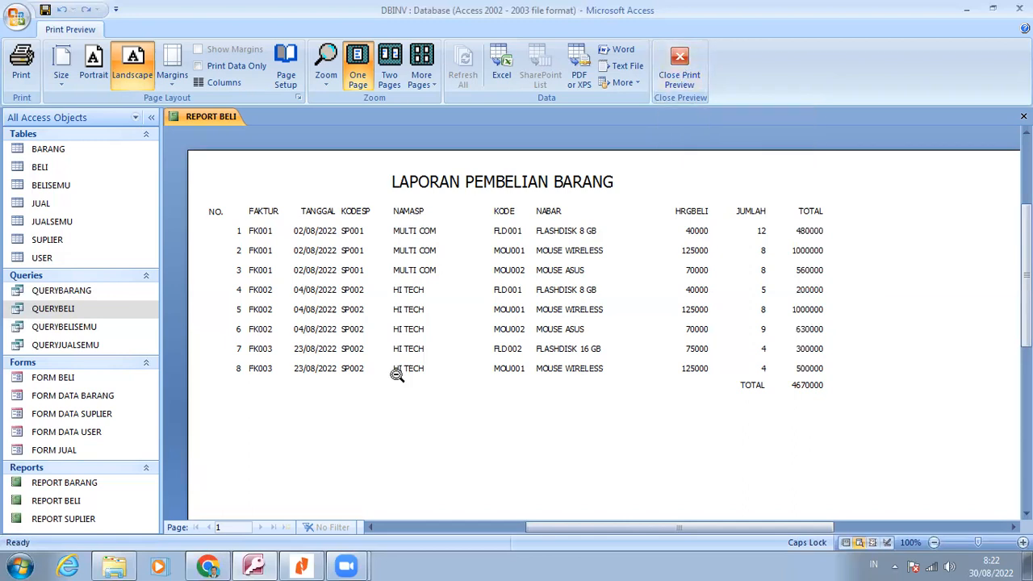
Switch the report to Layout View and format the HRGBELI column as Standard with 0 decimal places
right_click(428, 442)
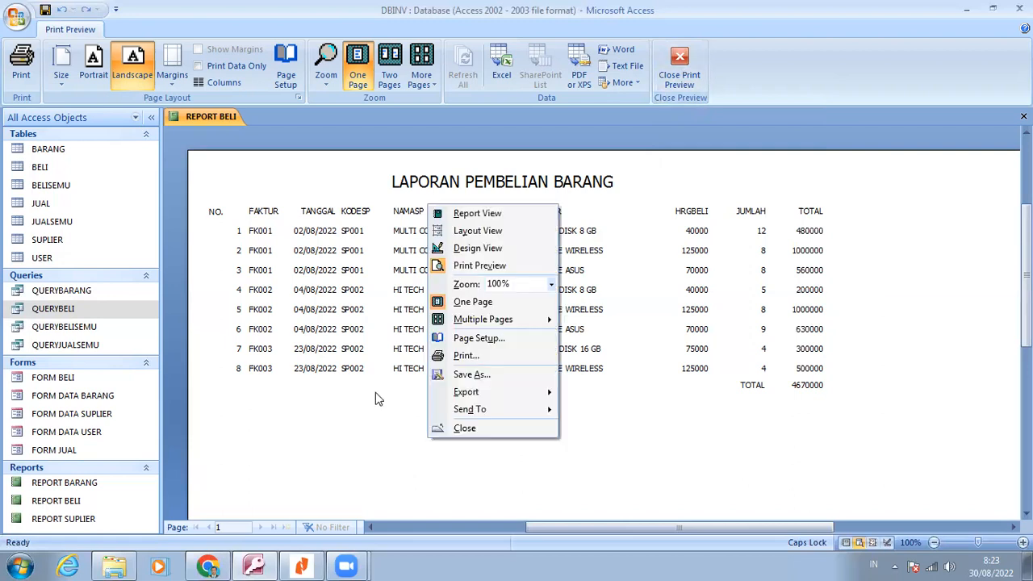
click(476, 231)
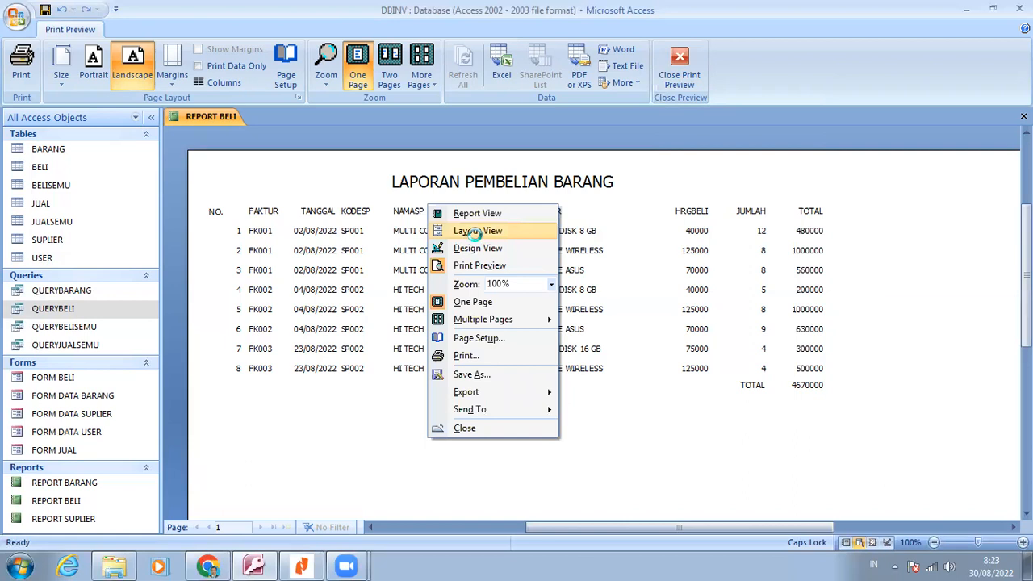
drag(802, 317, 440, 322)
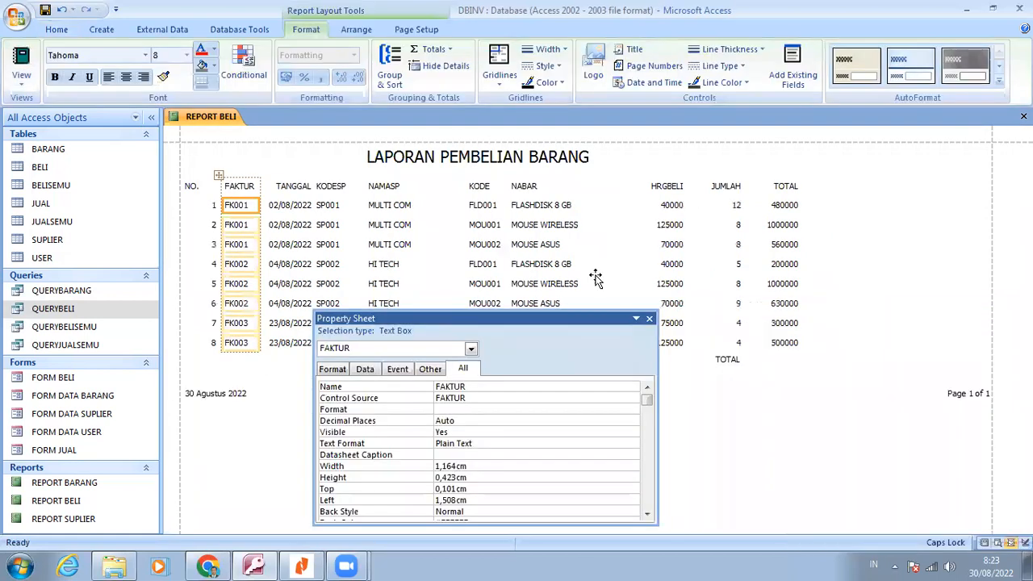
click(672, 226)
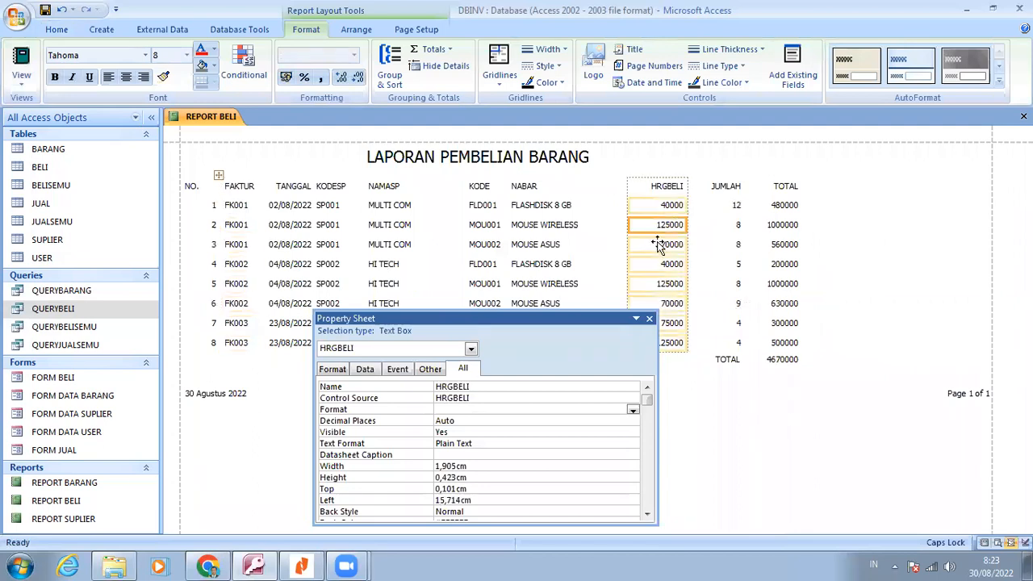
click(633, 411)
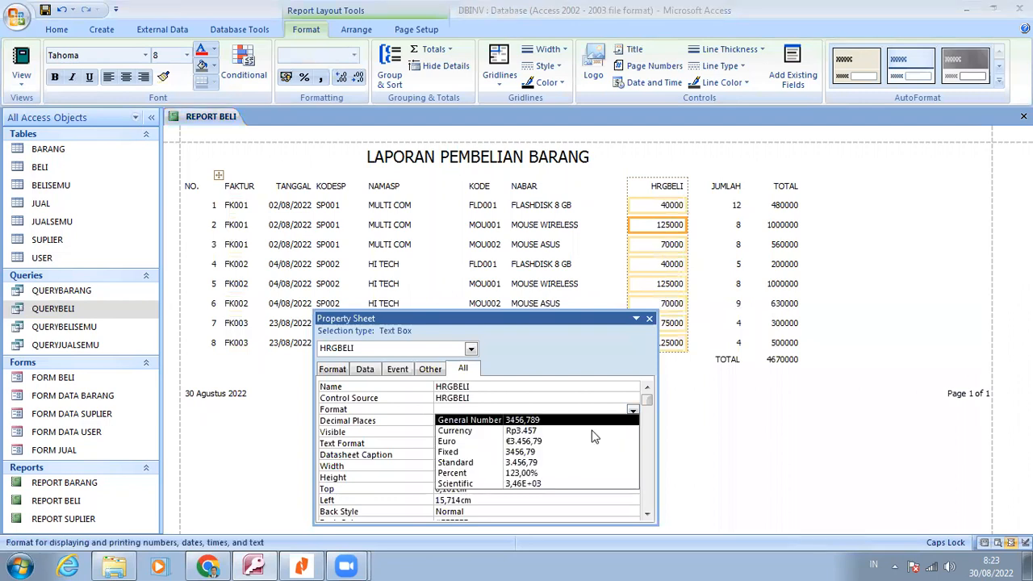
click(555, 466)
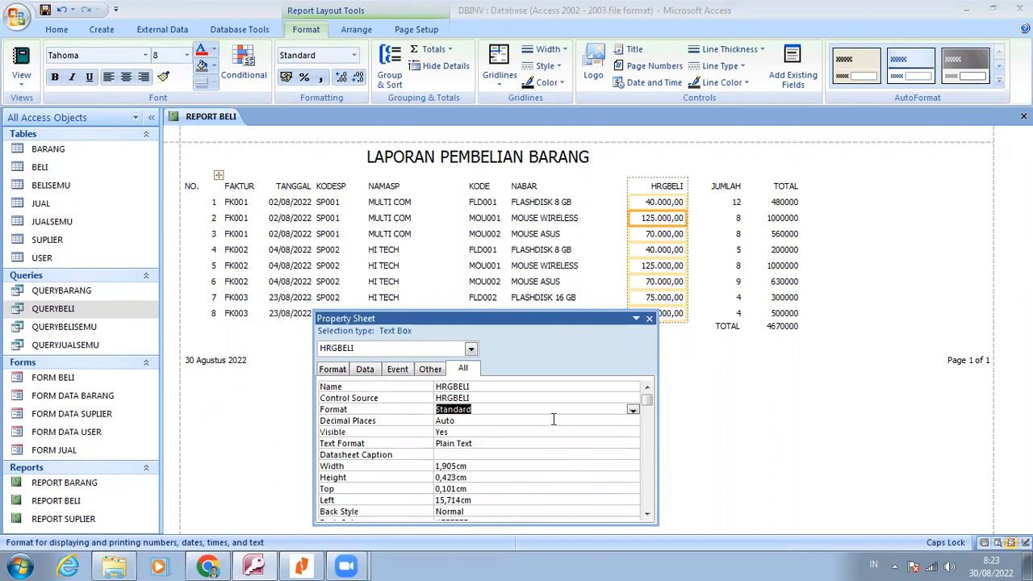
click(594, 423)
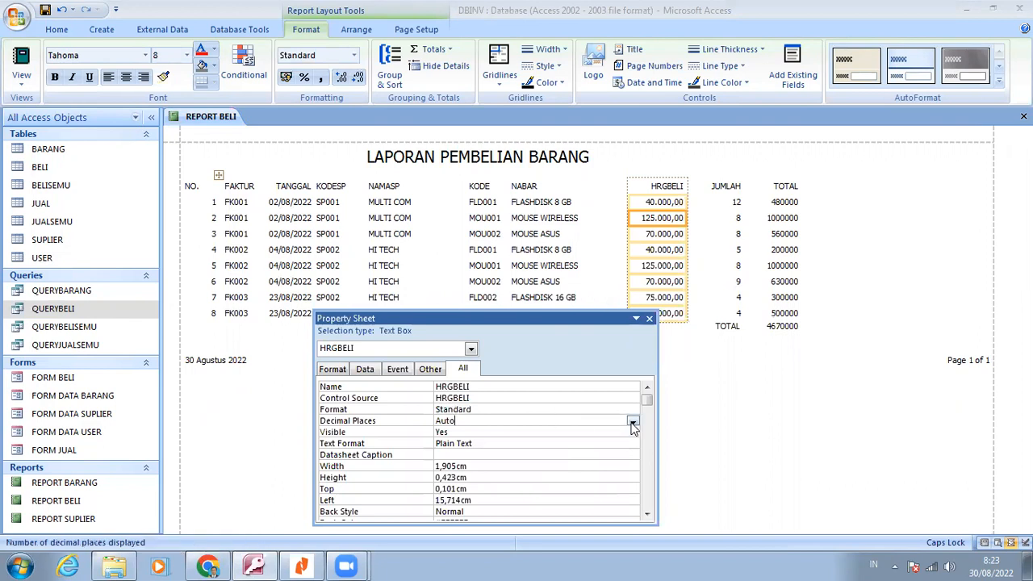
click(633, 422)
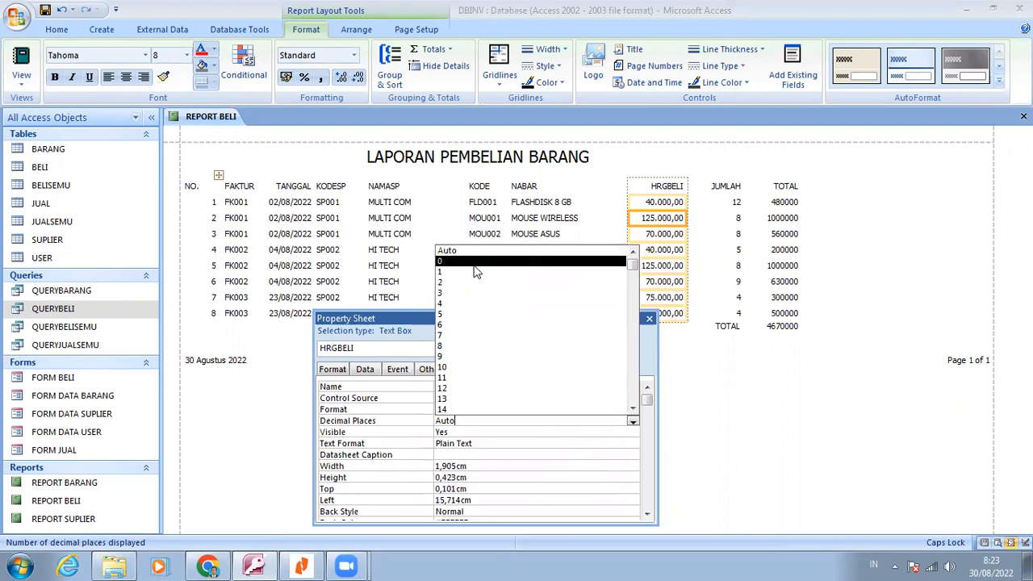
click(474, 263)
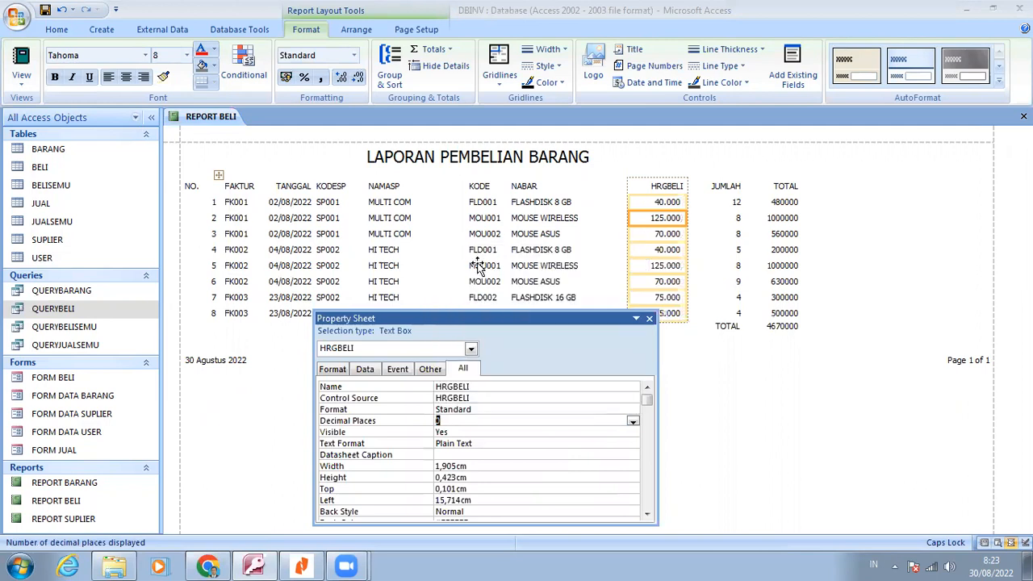
Format the detail values of the TOTAL column as Standard with 0 decimal places
click(780, 203)
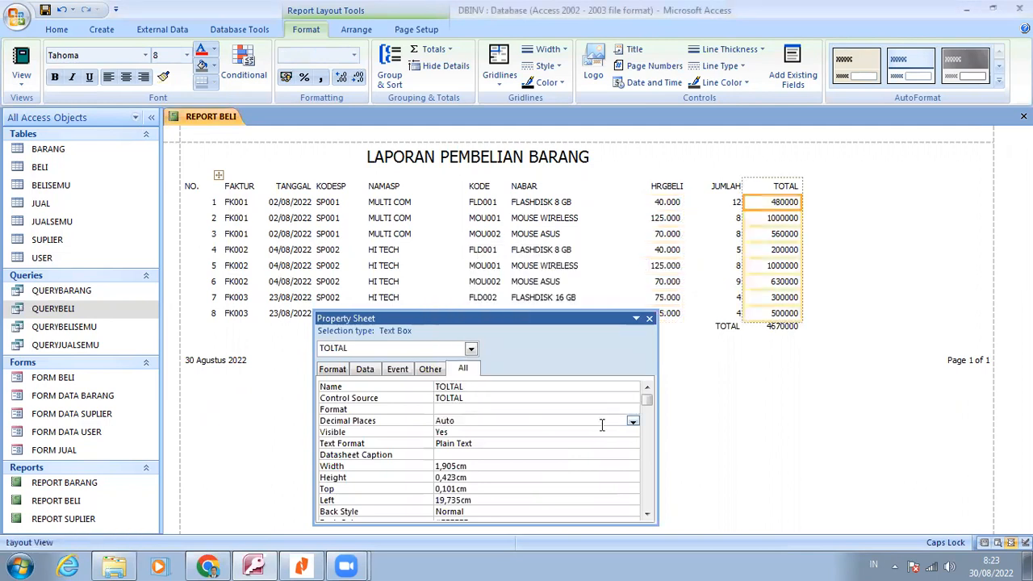
click(630, 411)
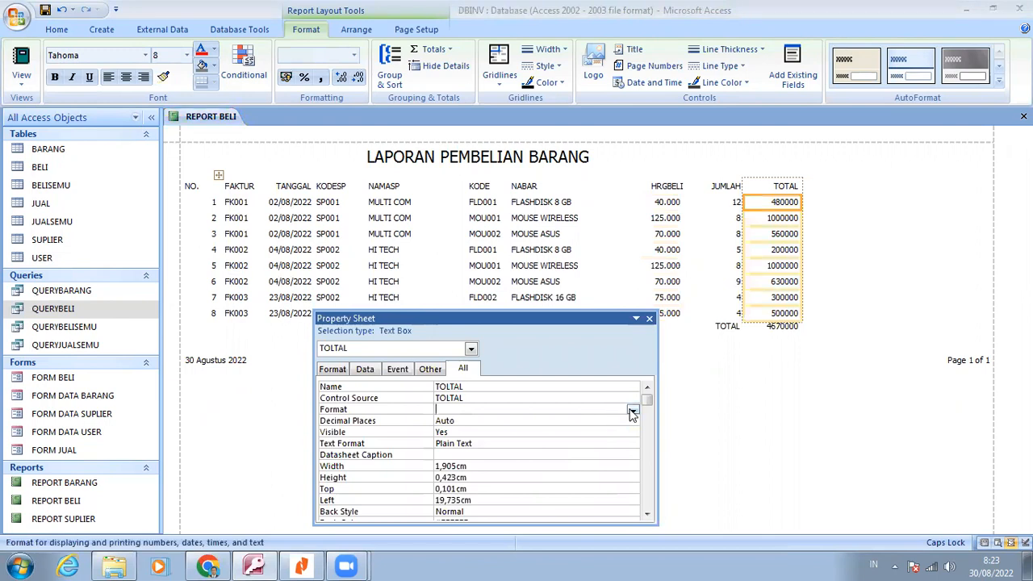
click(633, 412)
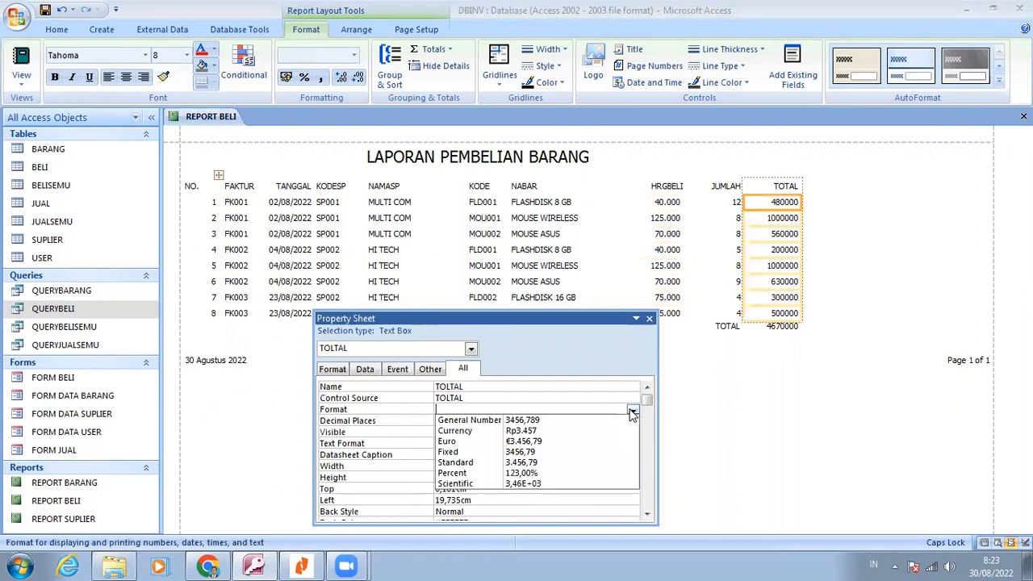
click(599, 462)
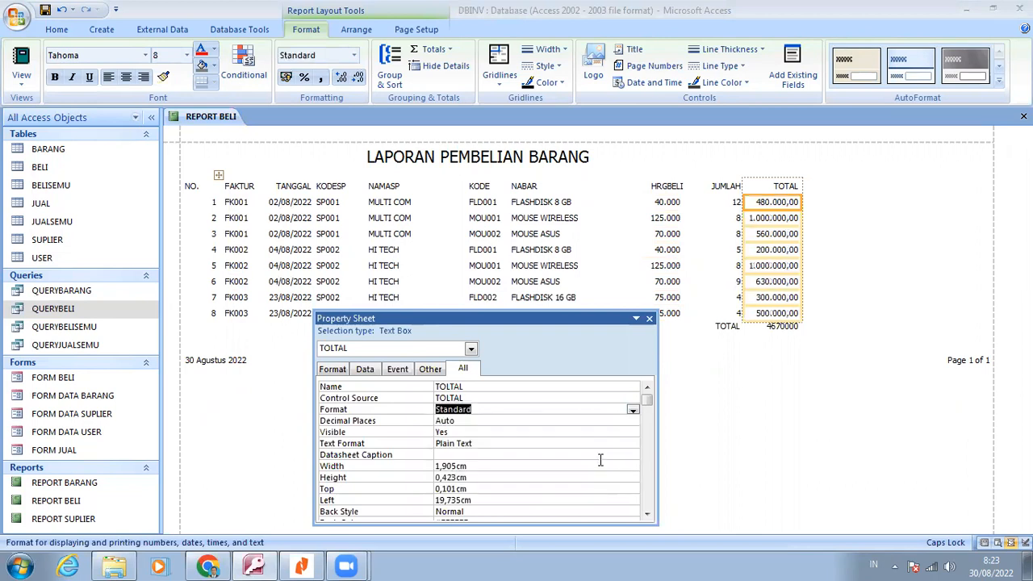
click(633, 421)
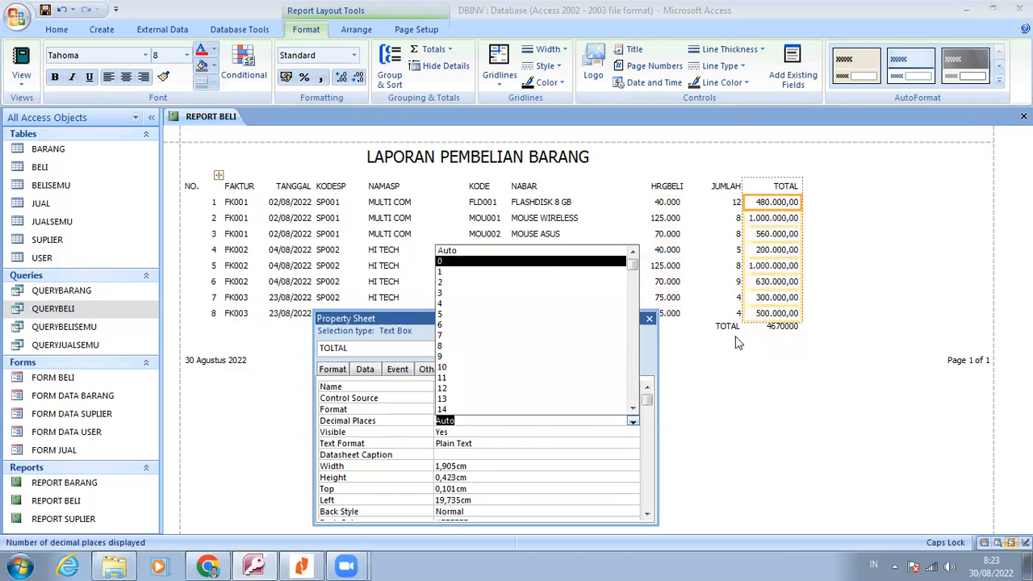
click(532, 261)
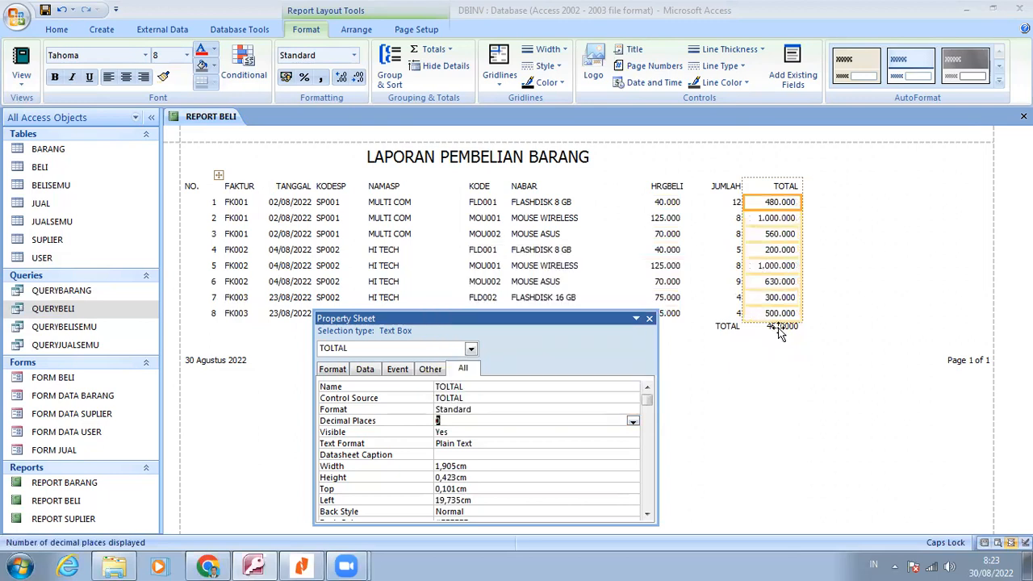
Format the grand total text box below the TOTAL column as Standard with 0 decimal places
click(779, 328)
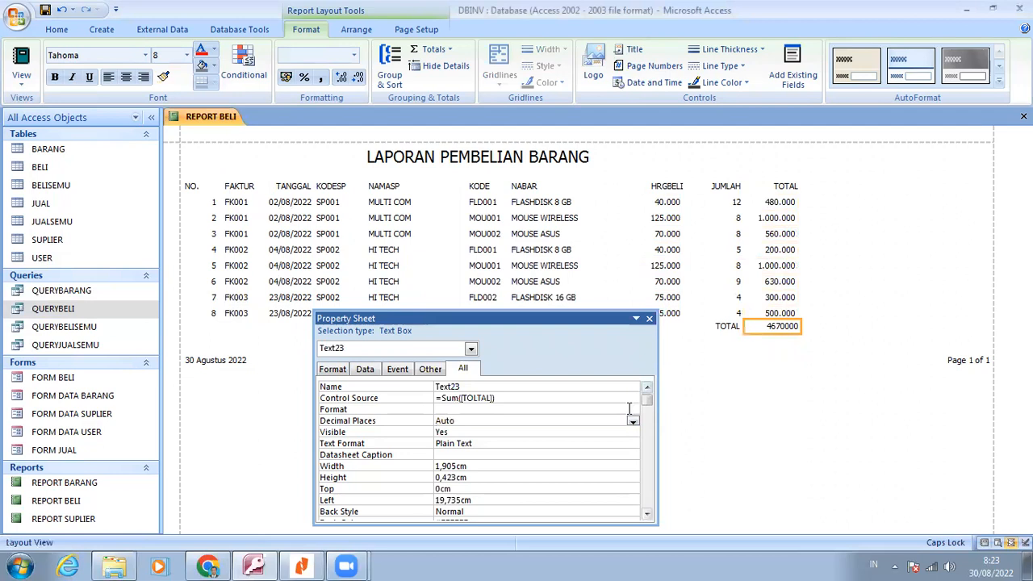
click(630, 410)
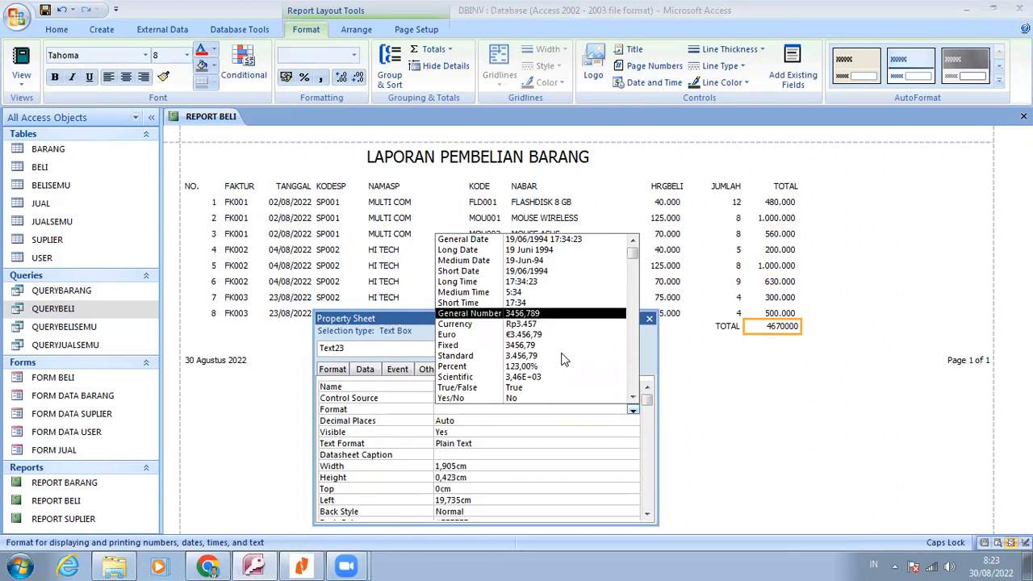
click(633, 410)
click(634, 421)
click(632, 421)
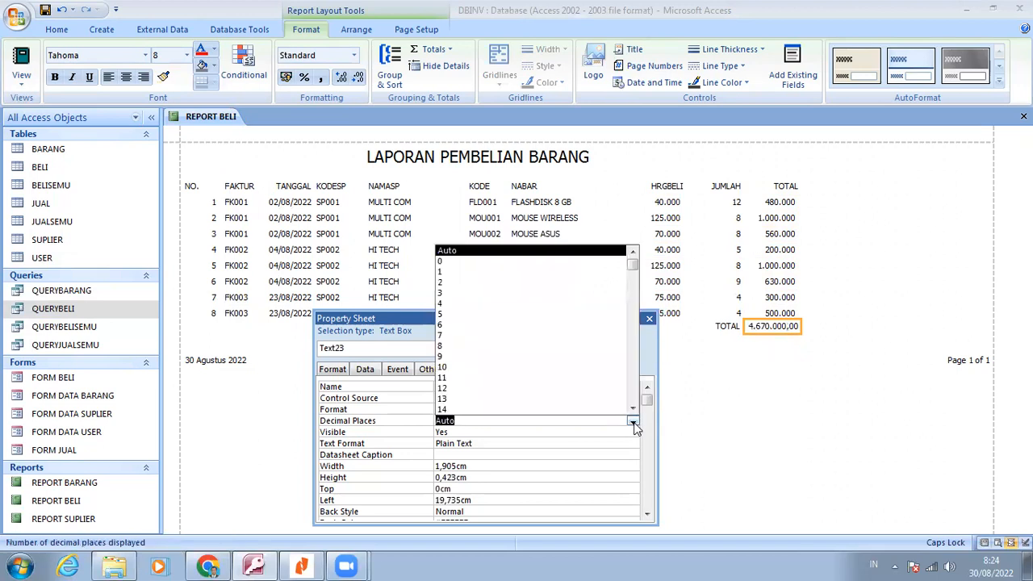
click(487, 261)
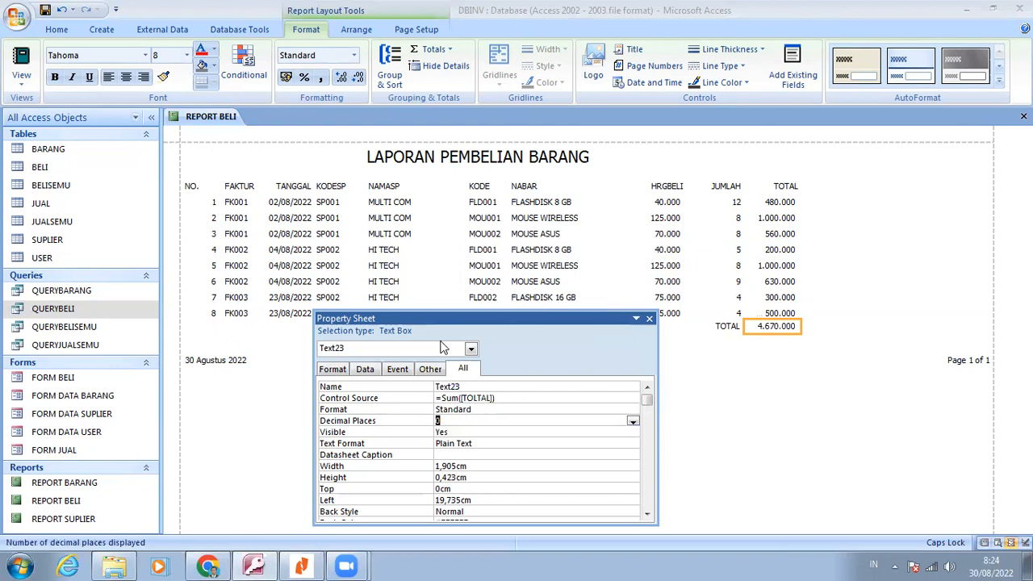
Preview the report for printing, check the formatted amounts and page footer, and close the preview
right_click(769, 433)
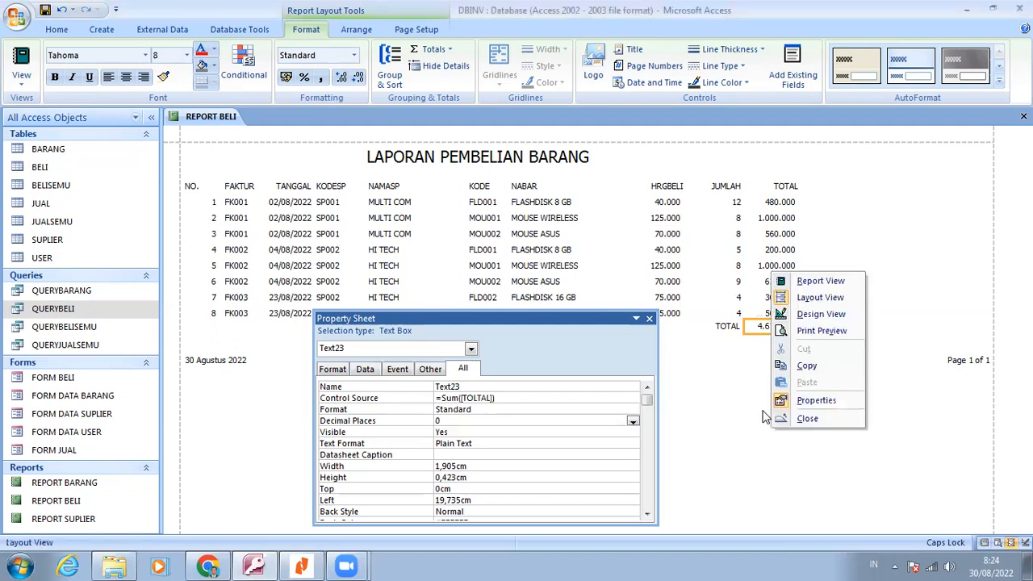
click(821, 332)
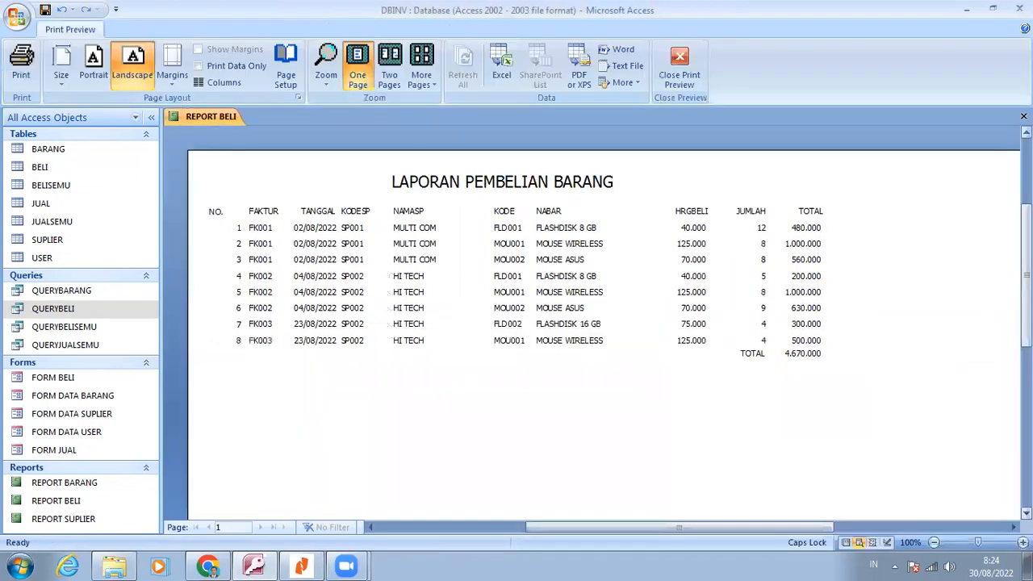
scroll(604, 323, down, 10)
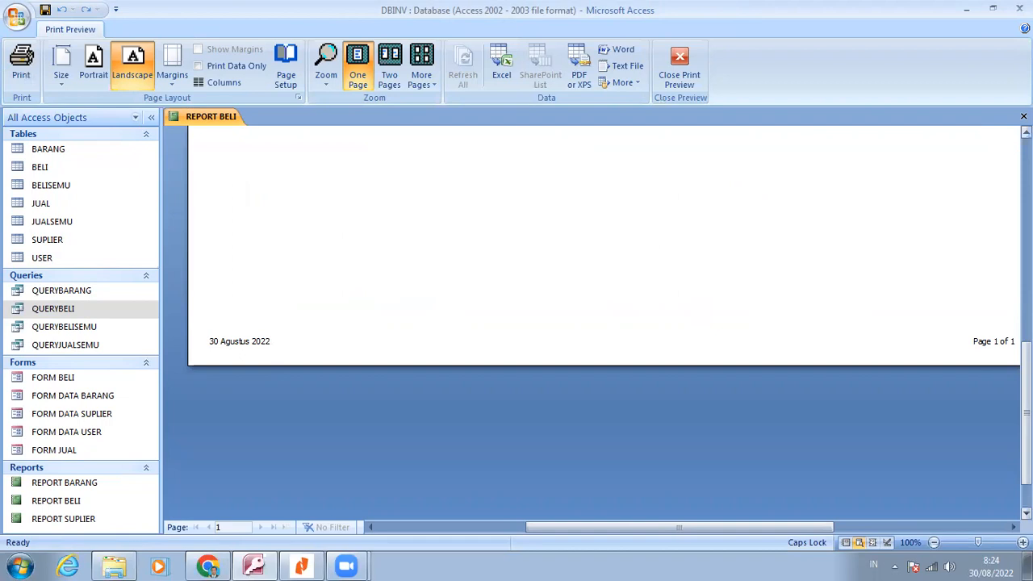
scroll(603, 323, up, 5)
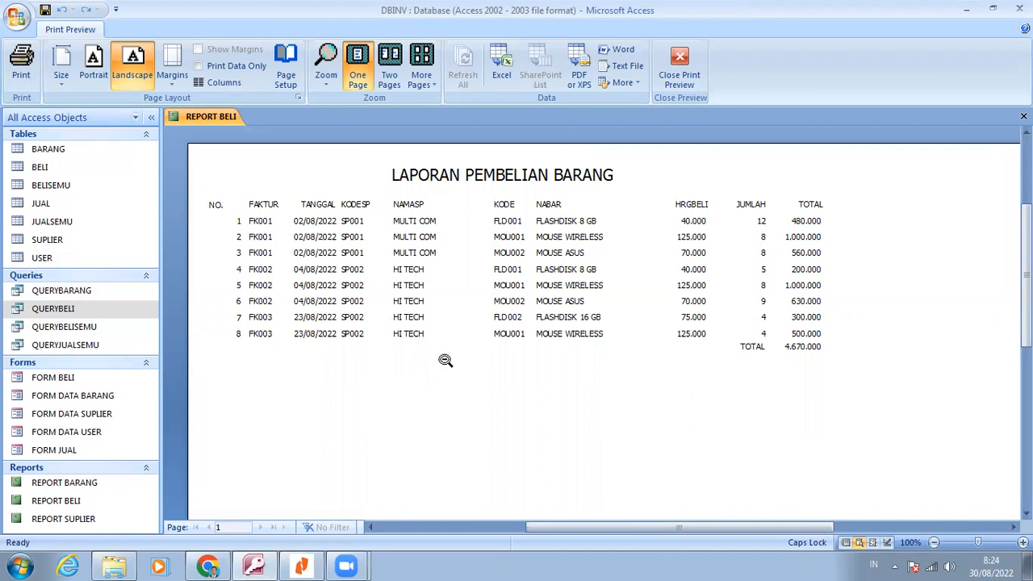
right_click(448, 399)
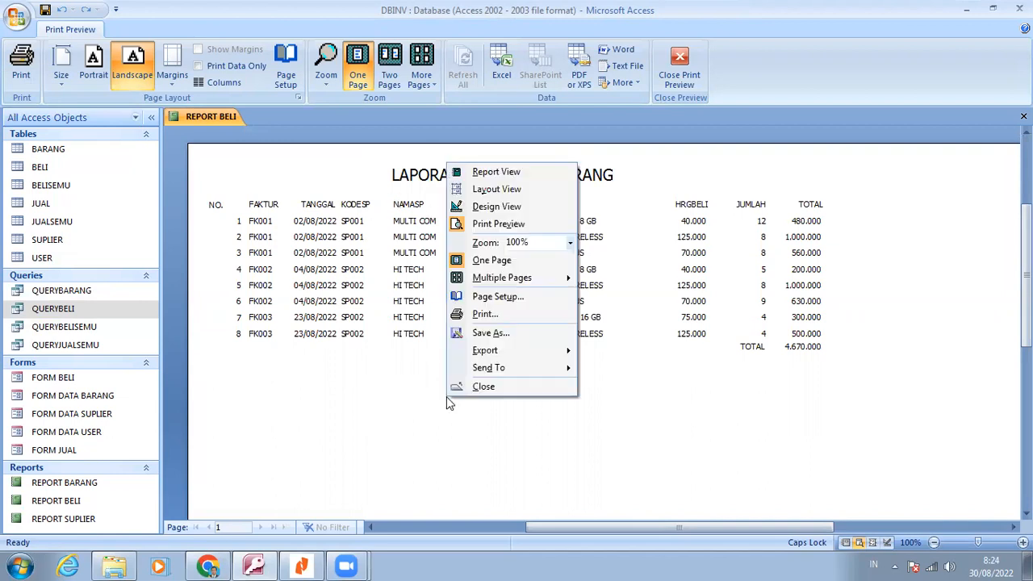
click(677, 49)
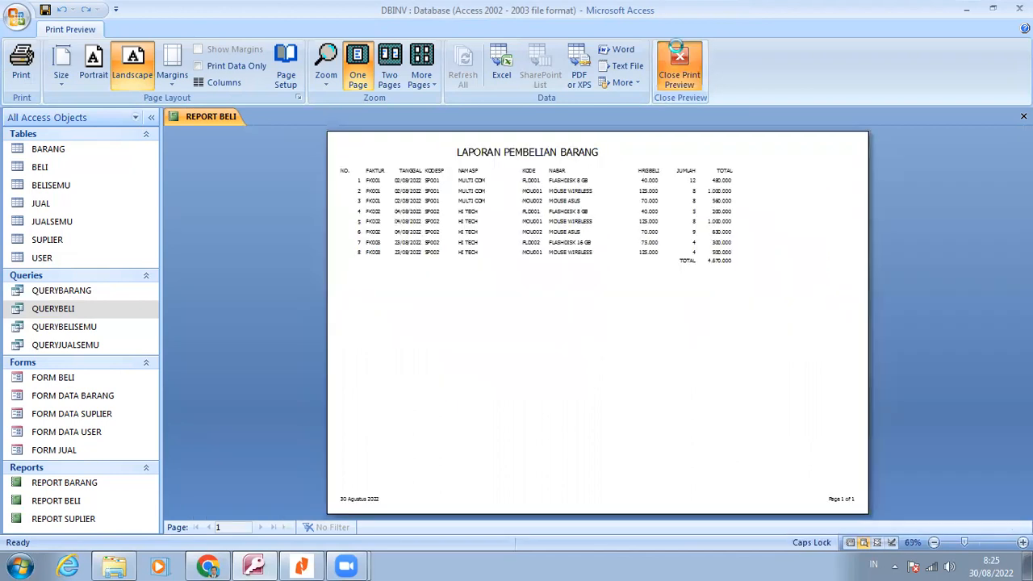
click(676, 54)
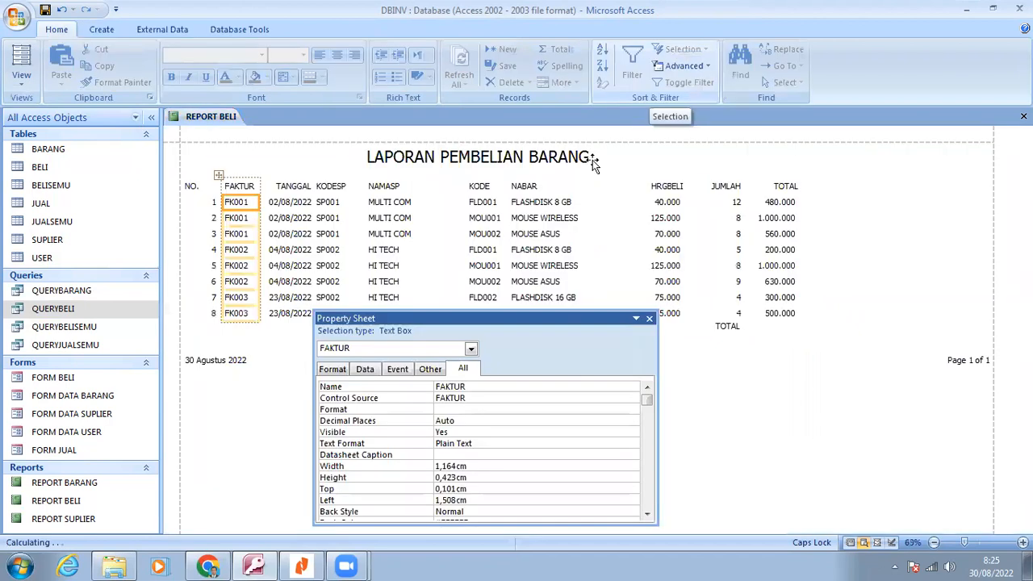
Switch the report to Design View and apply a black line color to all Page Header, Detail and Report Footer controls
right_click(702, 425)
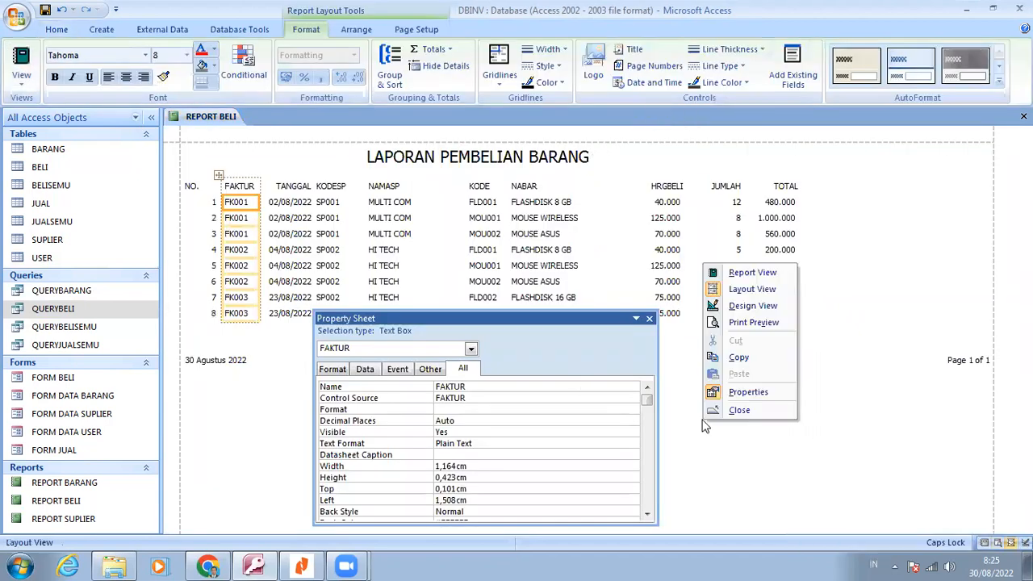
click(748, 307)
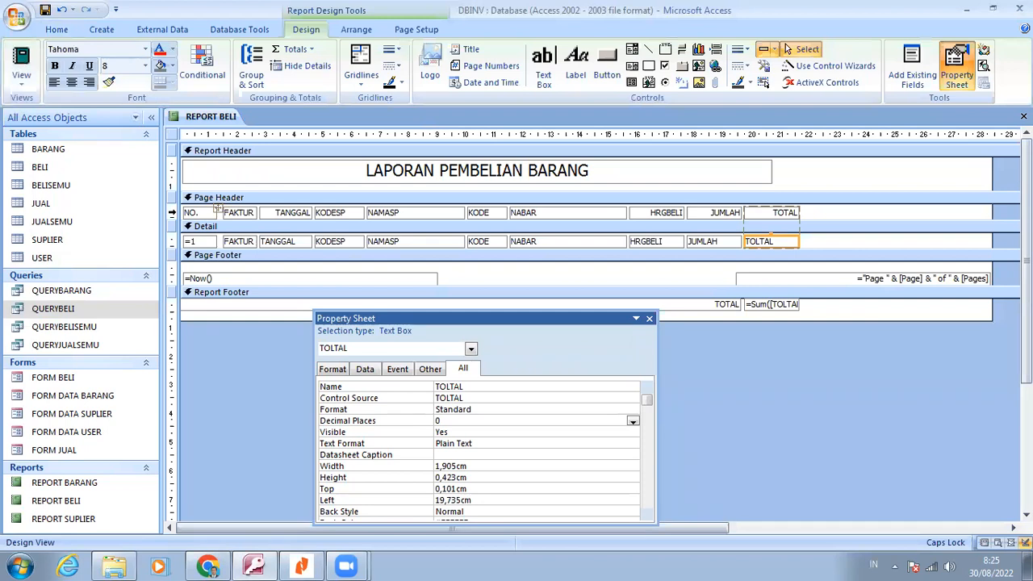
click(172, 212)
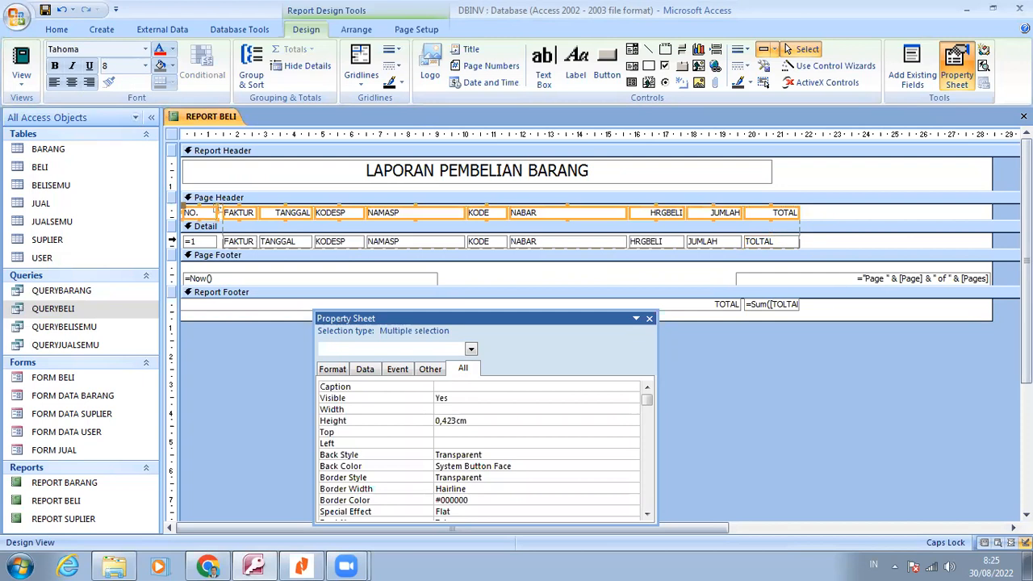
click(171, 240)
drag(174, 212, 175, 239)
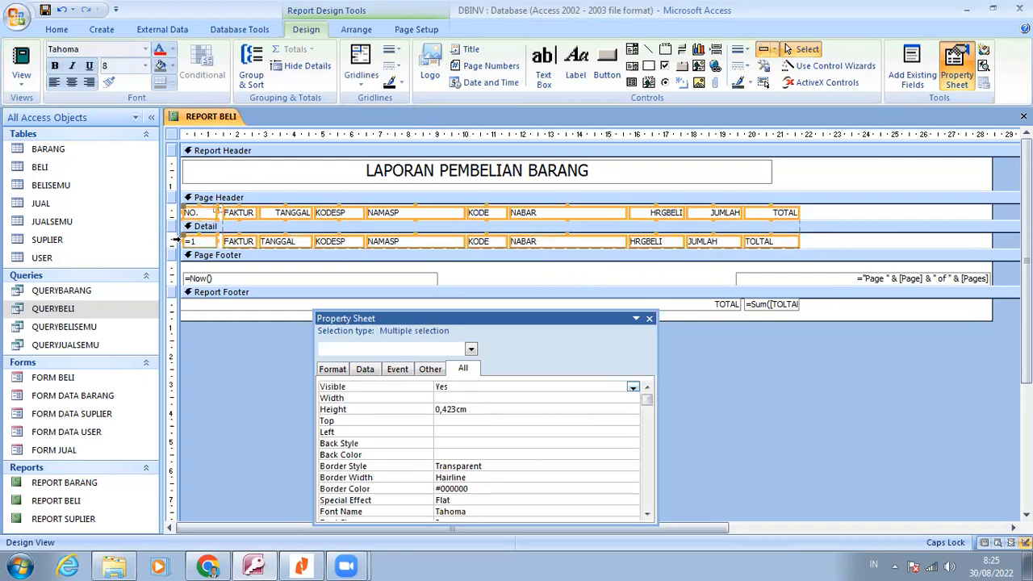
click(751, 85)
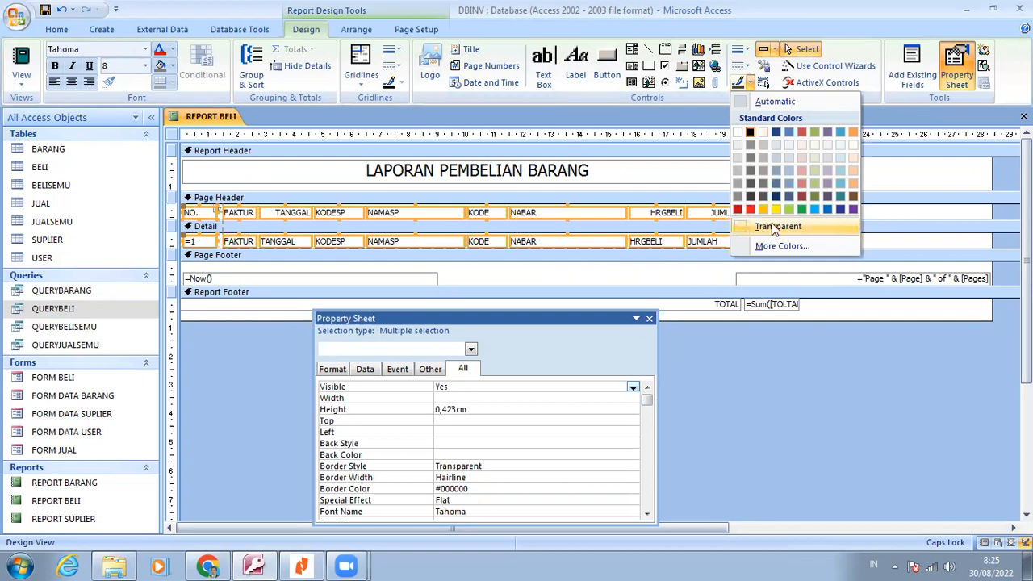
click(749, 135)
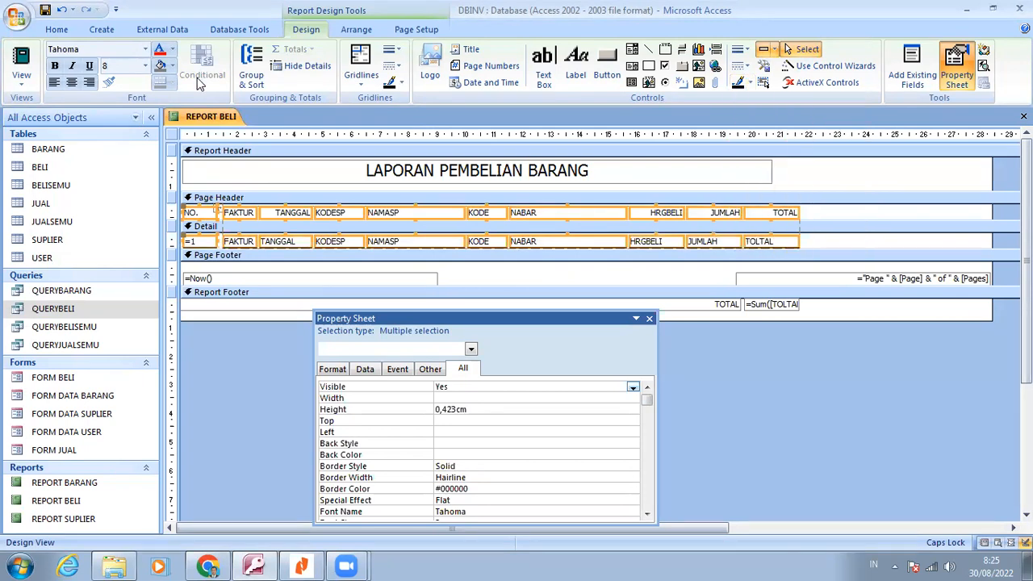
click(175, 302)
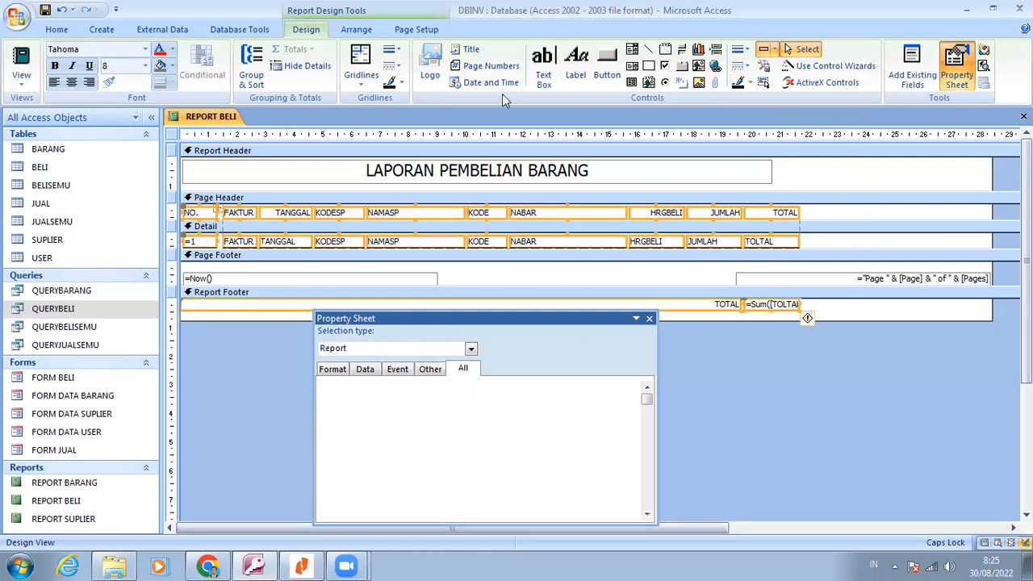
click(737, 85)
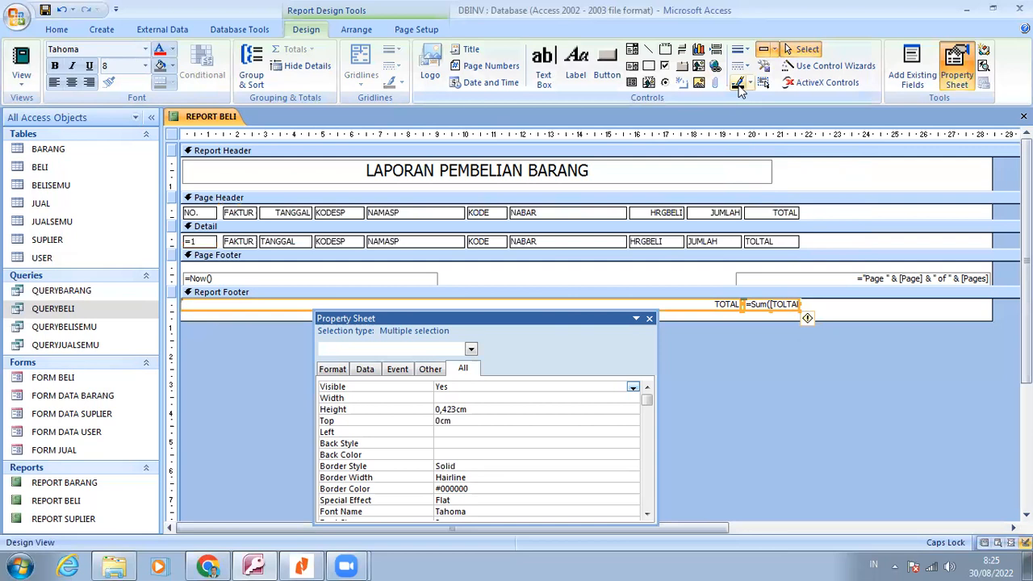
Preview the report for printing and examine the borders around the table cells at 100% zoom
click(22, 89)
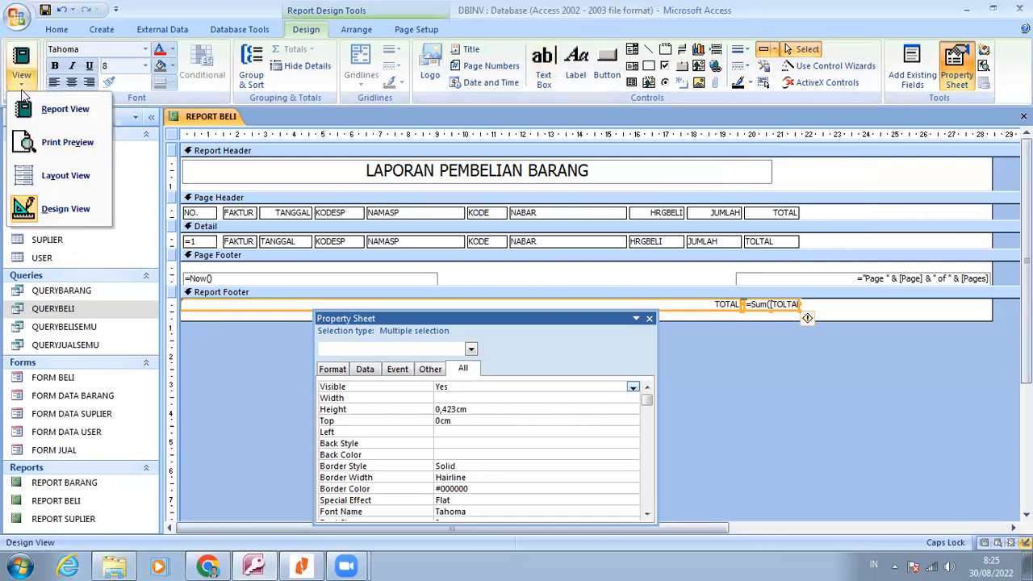
click(68, 143)
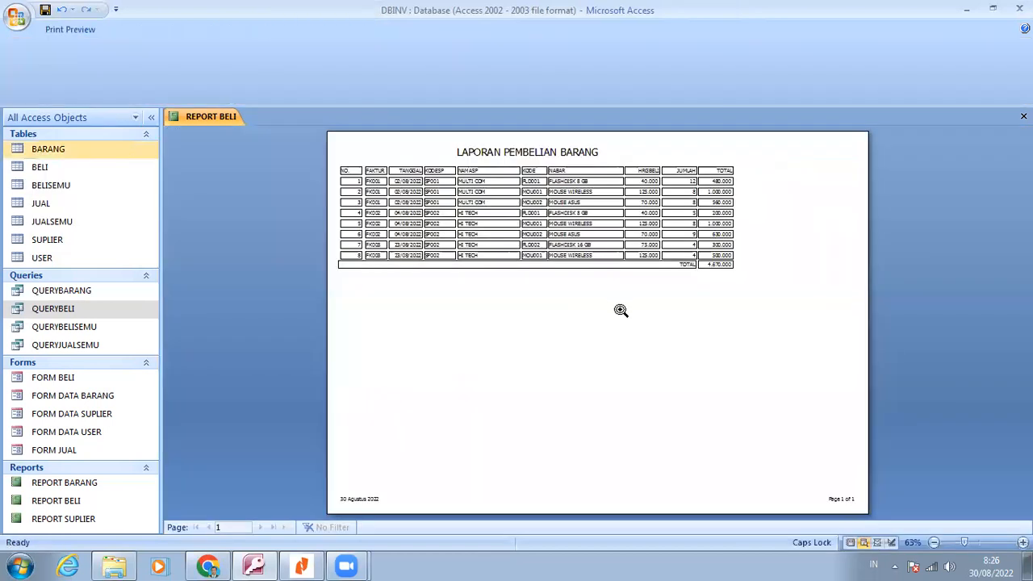
click(620, 310)
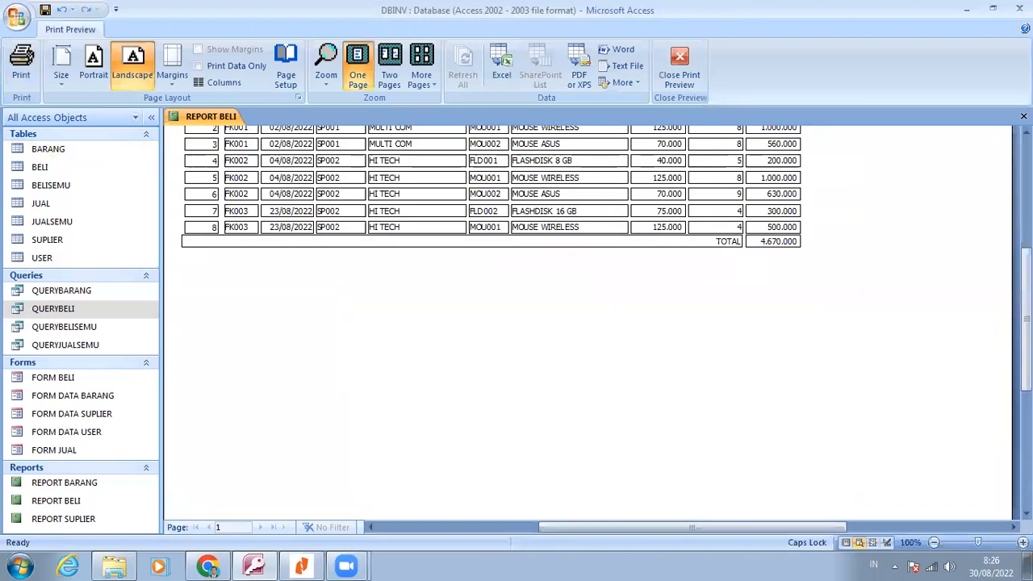
scroll(516, 323, up, 2)
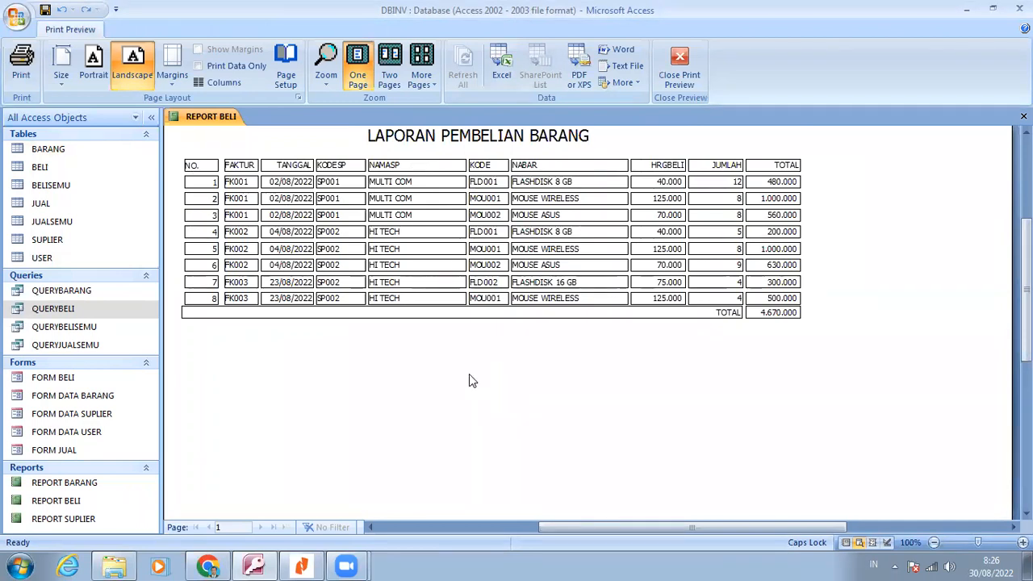
Return to Design View and set the Page Header labels' top position to 0 and their height to 0,5 cm
right_click(526, 187)
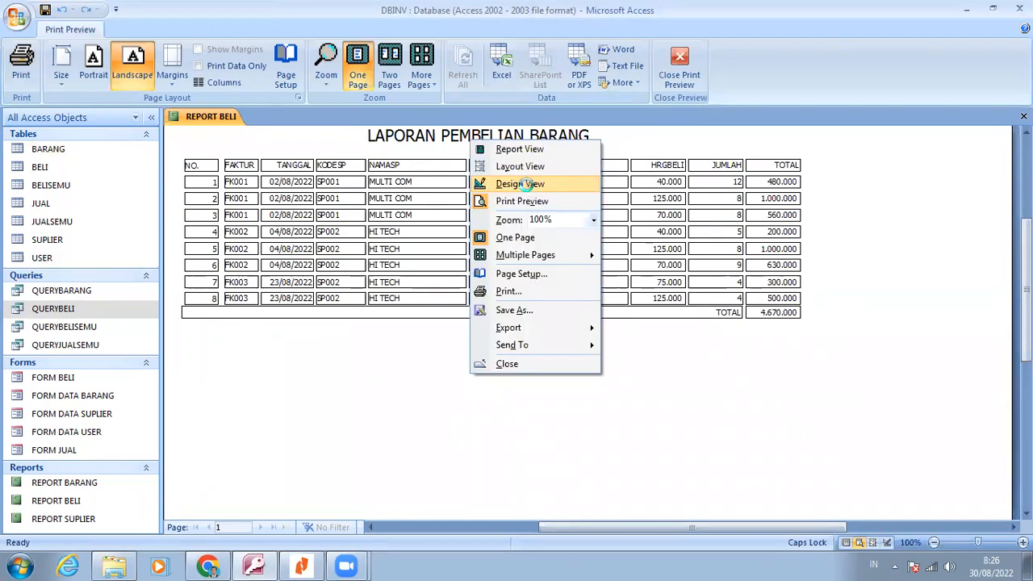
click(521, 184)
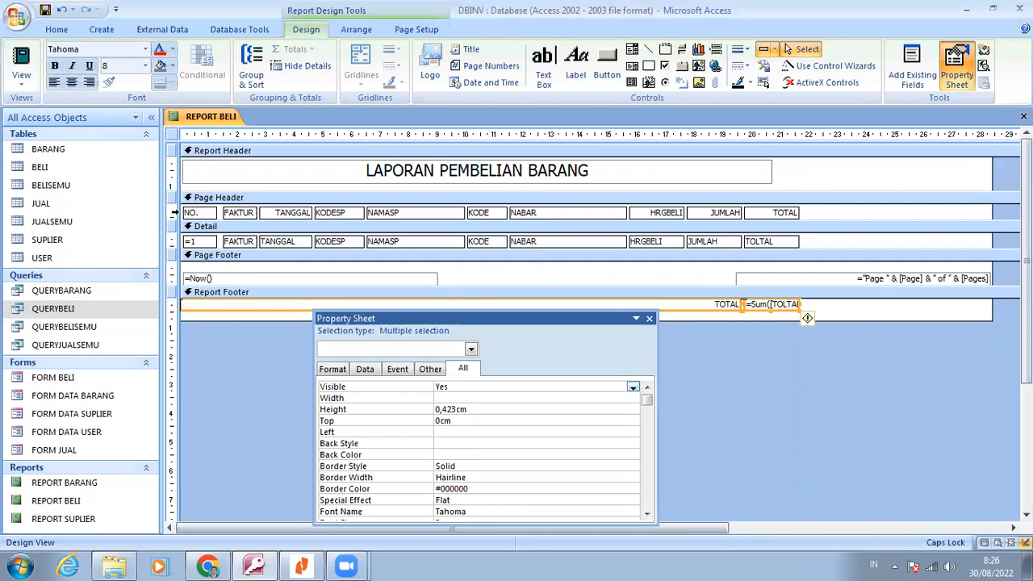
click(175, 212)
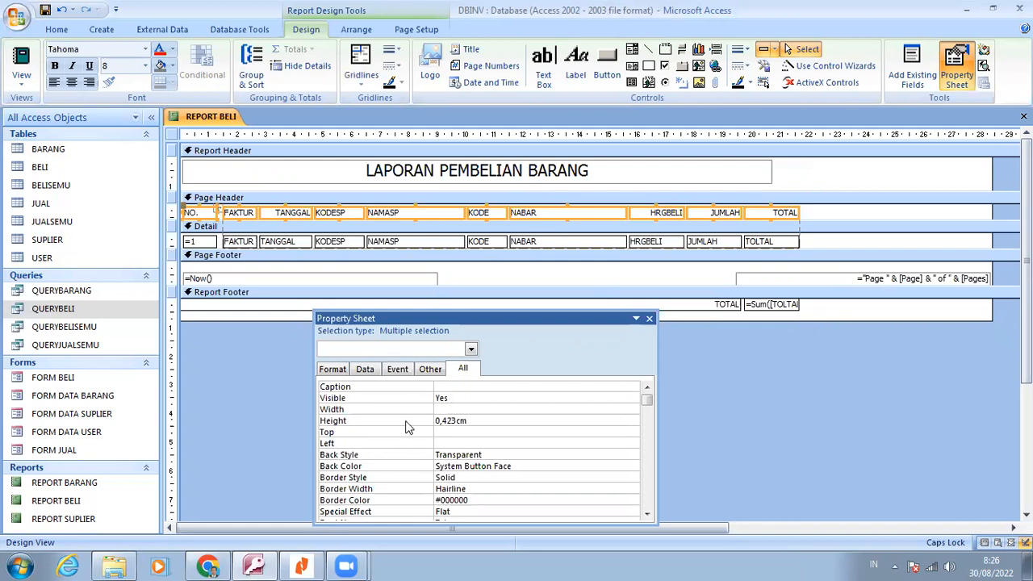
click(394, 436)
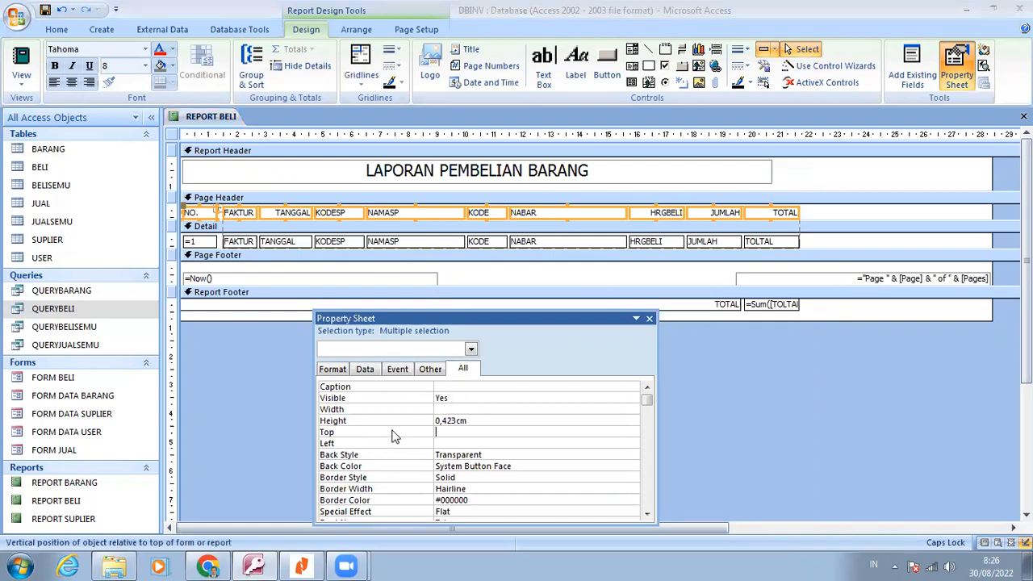
text(0)
click(388, 420)
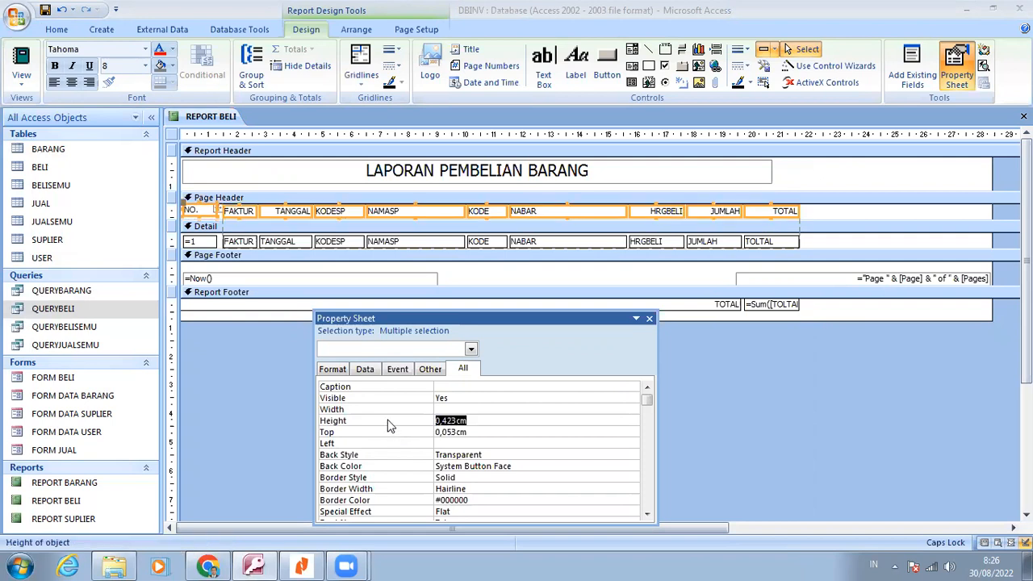
text(0,5)
key(Return)
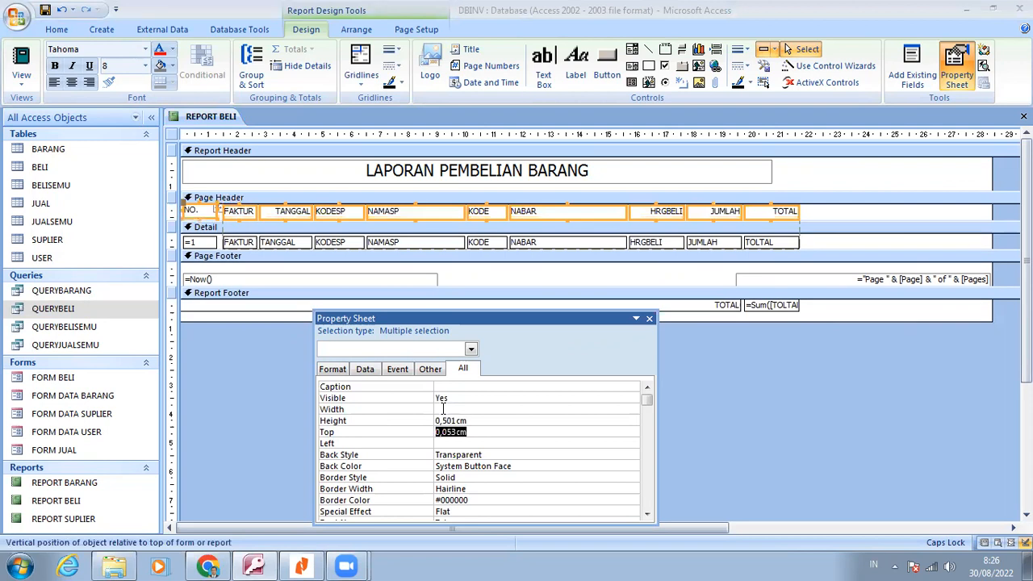
Try to set the Page Header section's height to 0,5 cm
click(295, 198)
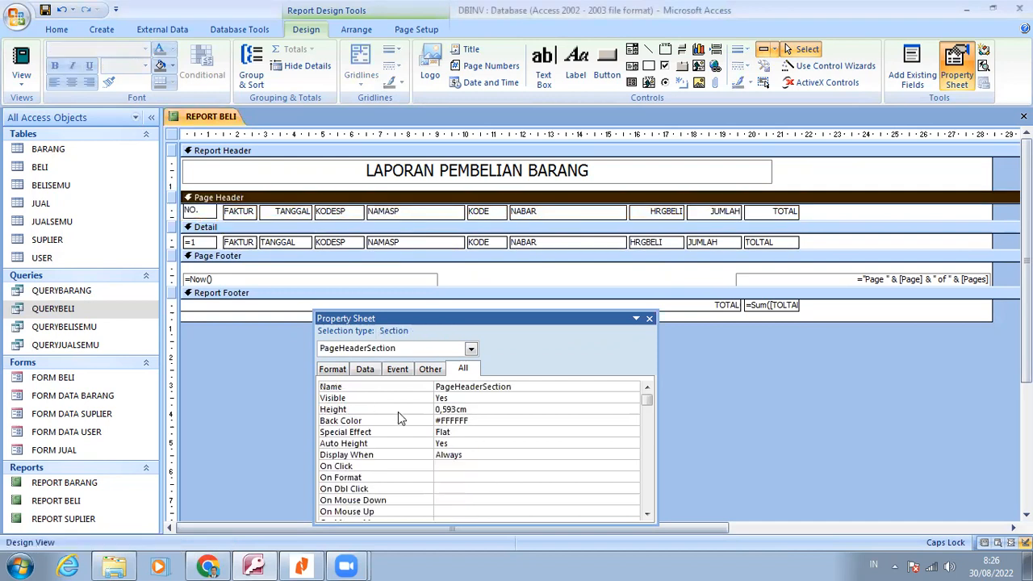
click(397, 411)
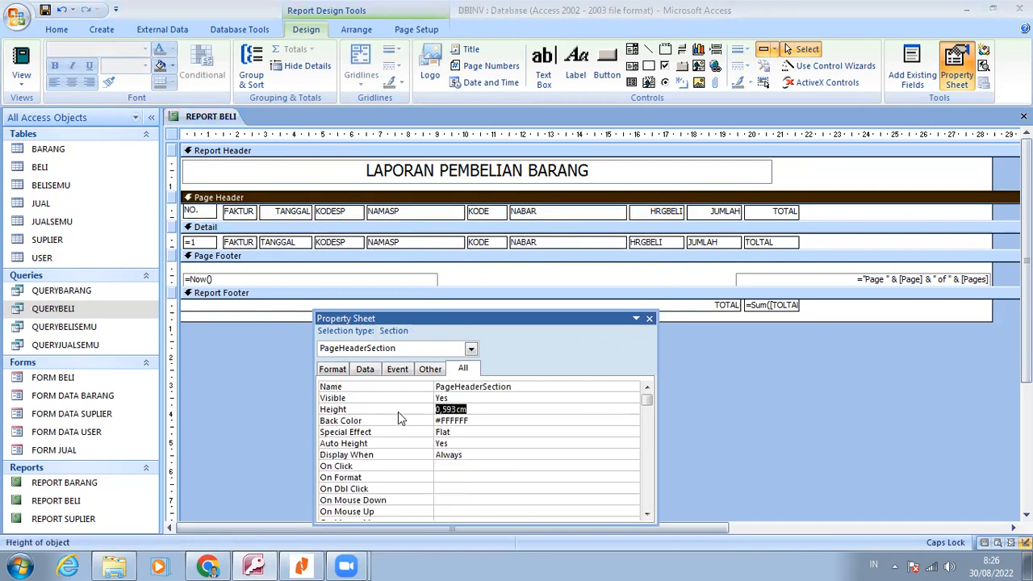
text(0,5)
key(Tab)
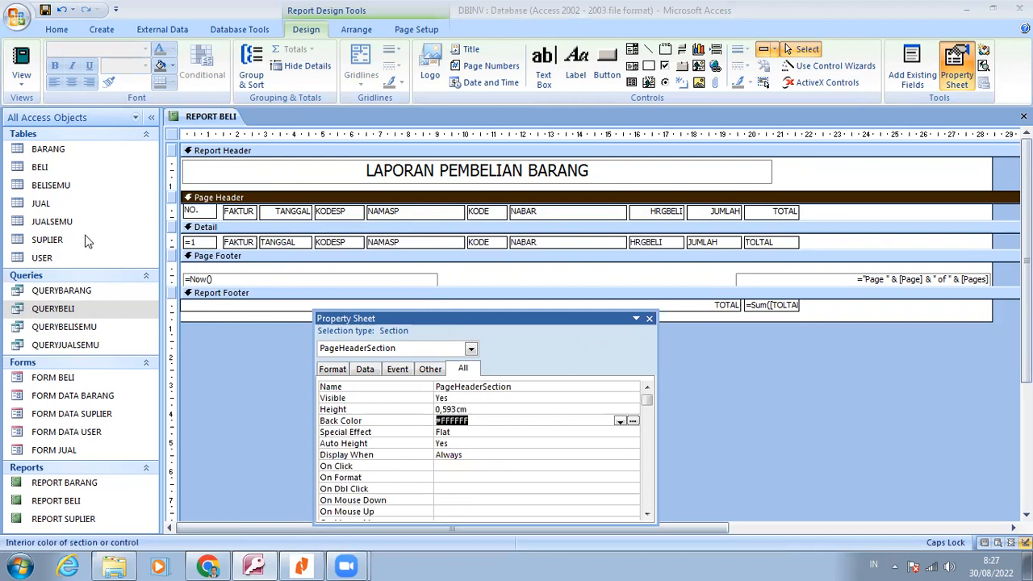
Set the top position of all Page Header labels and all Detail text boxes to 0
click(174, 211)
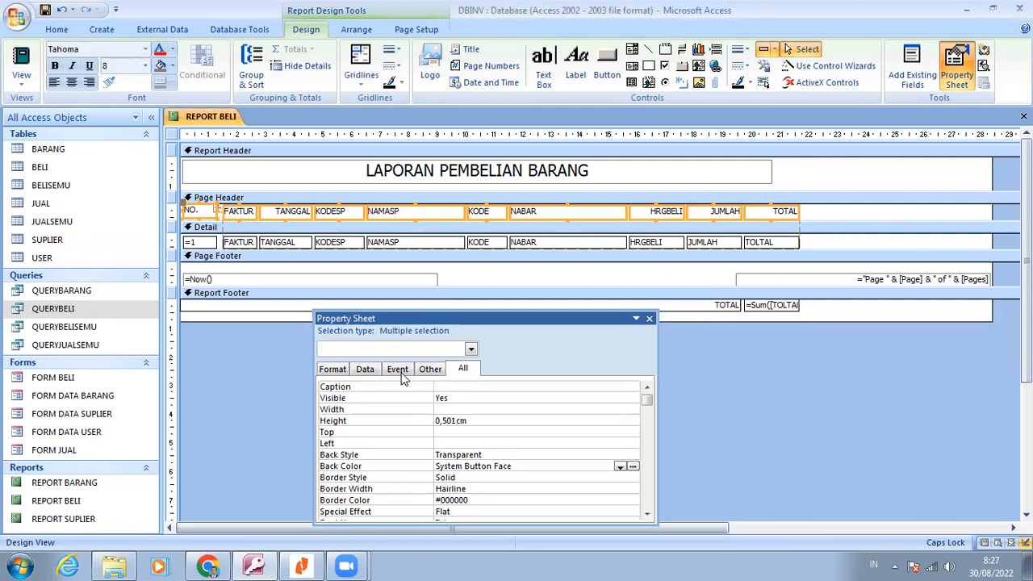
click(386, 436)
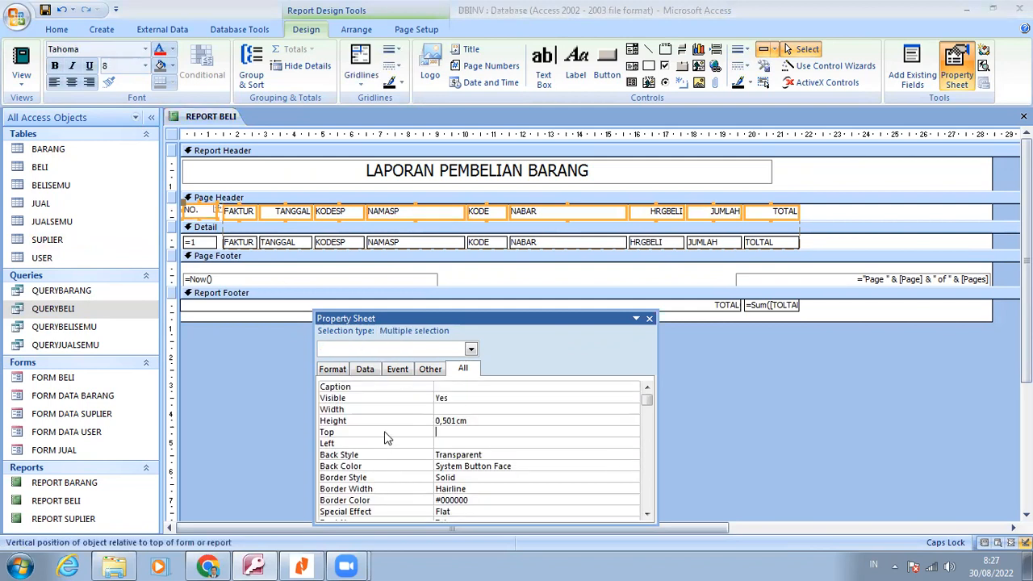
text(0)
key(Return)
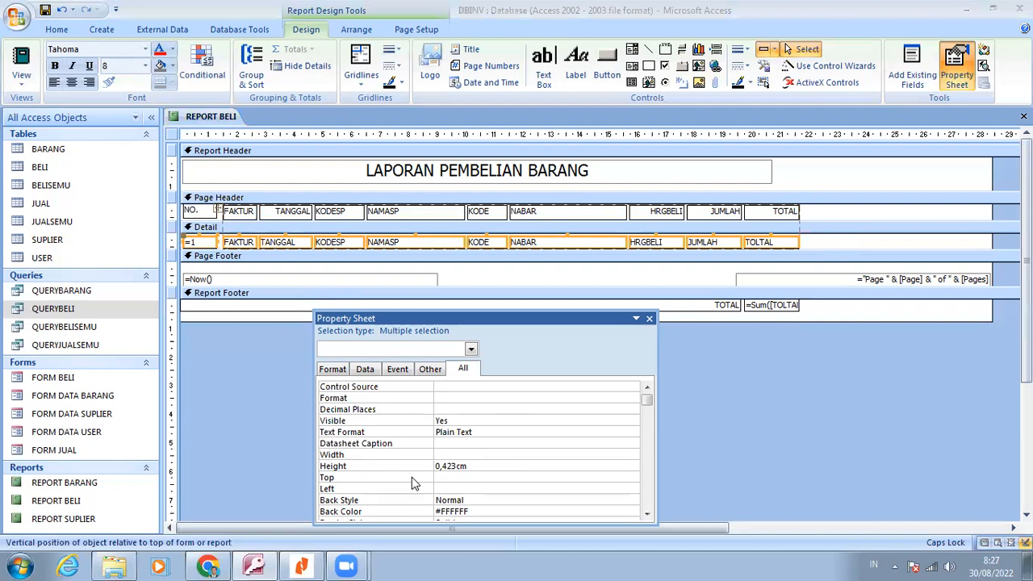
key(Return)
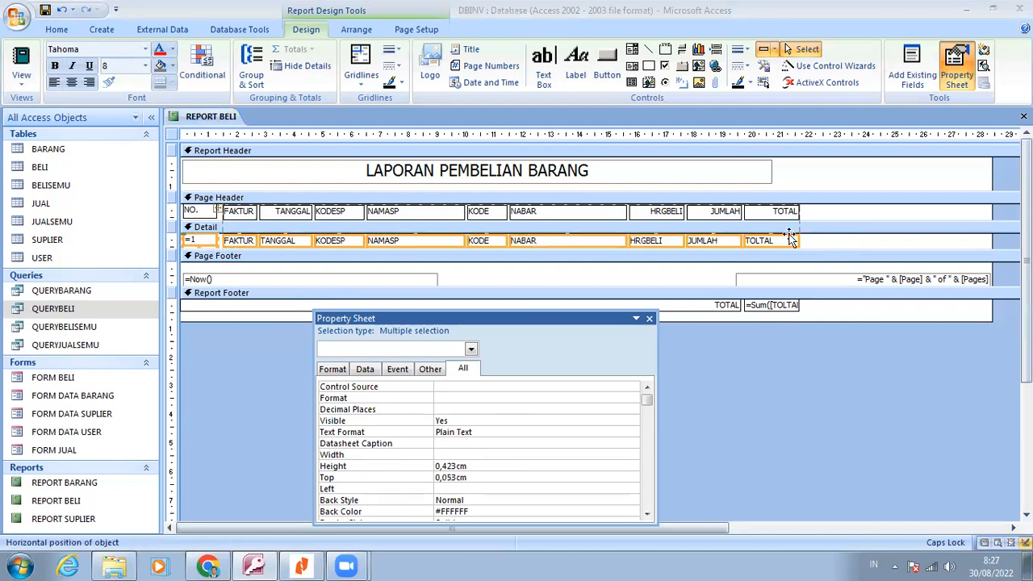
click(819, 240)
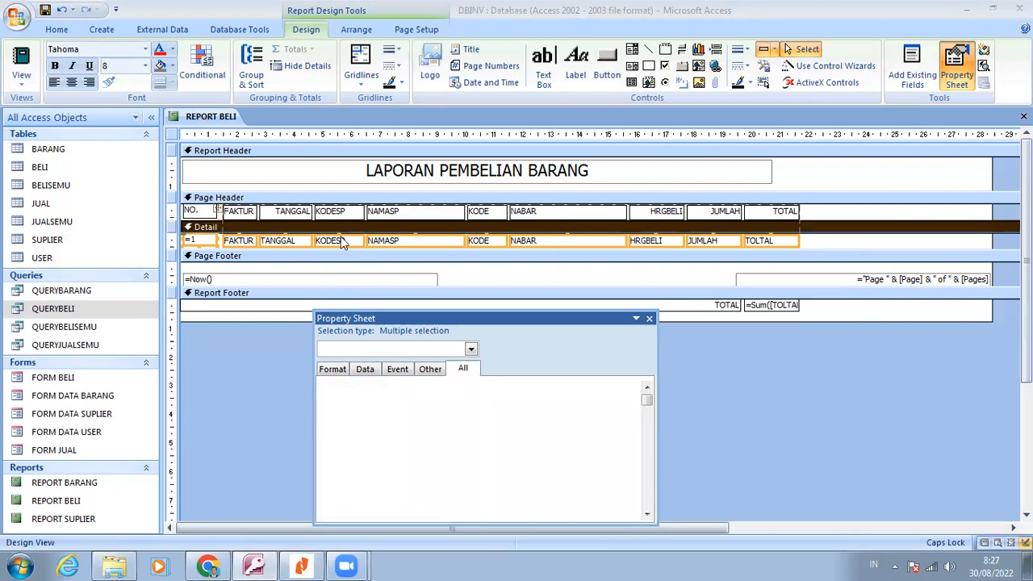
click(241, 240)
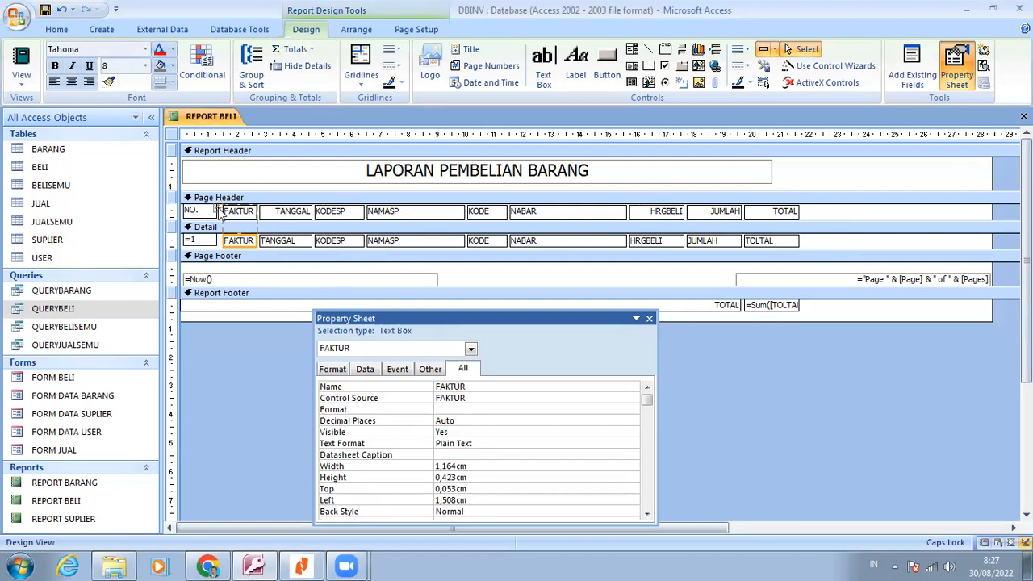
right_click(218, 211)
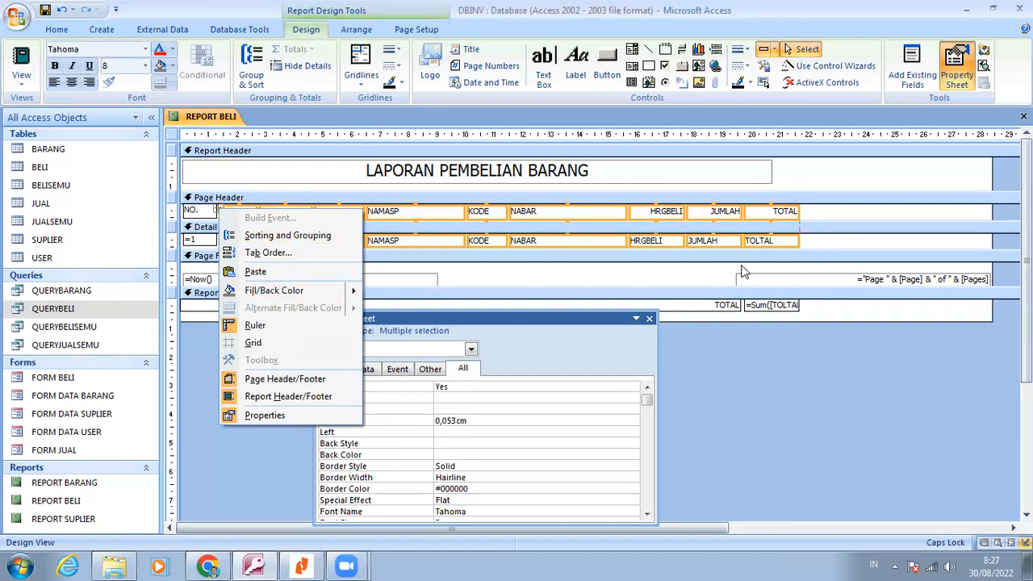
click(837, 237)
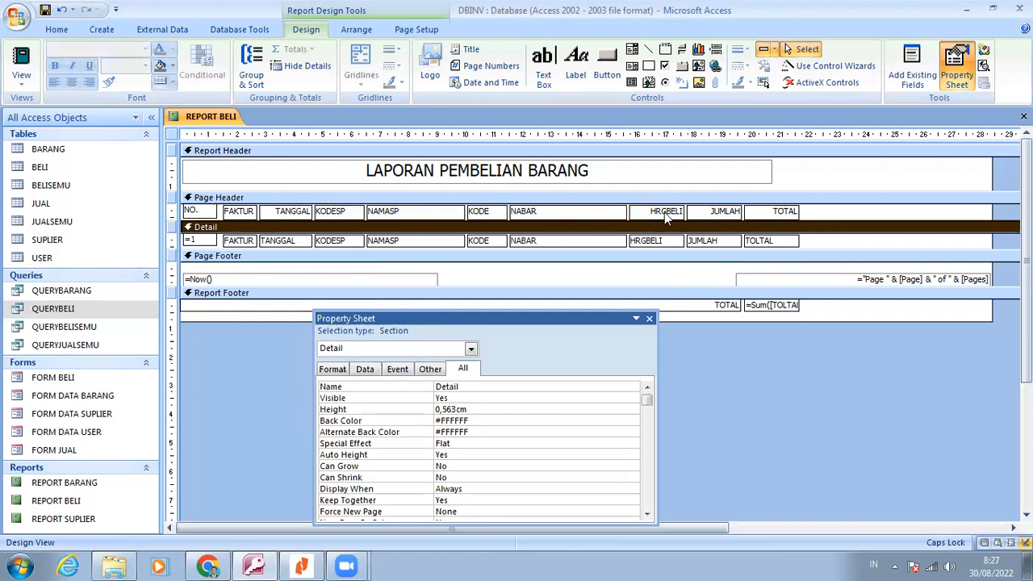
Try to nudge the FAKTUR to TOTAL labels upward and move them back into the Page Header section
drag(811, 211, 250, 214)
key(Up)
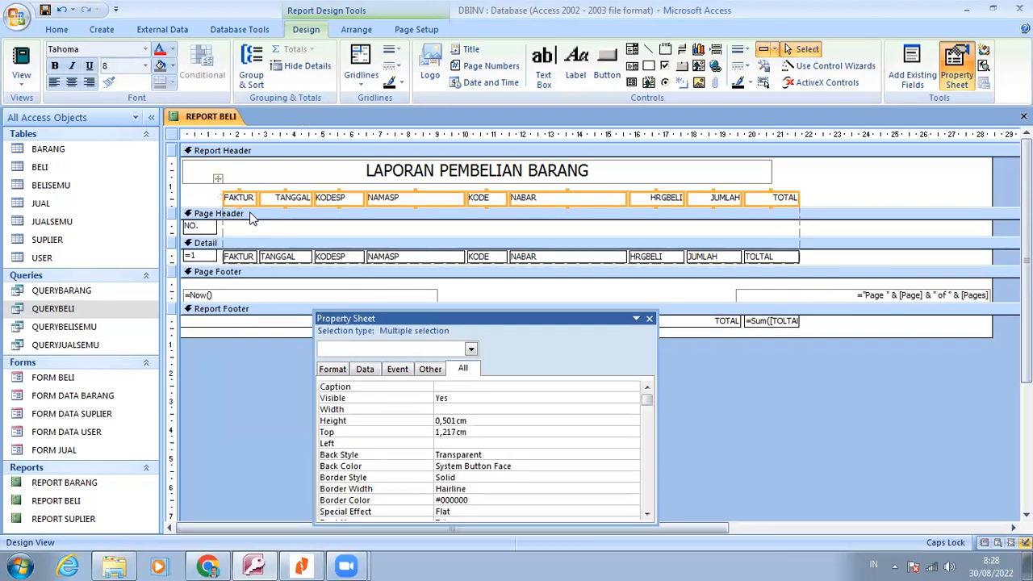
key(Down)
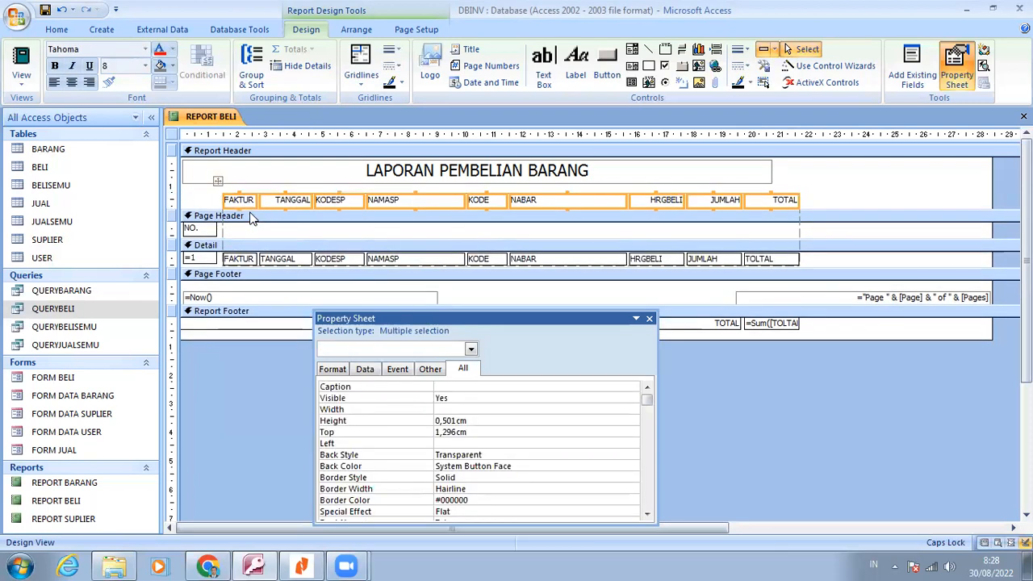
drag(278, 203, 278, 229)
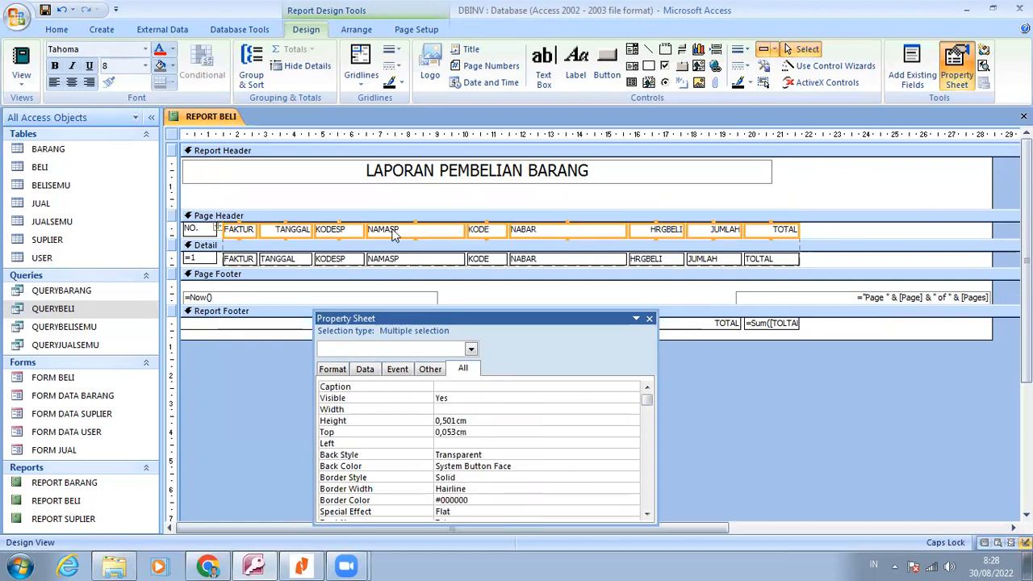
click(242, 216)
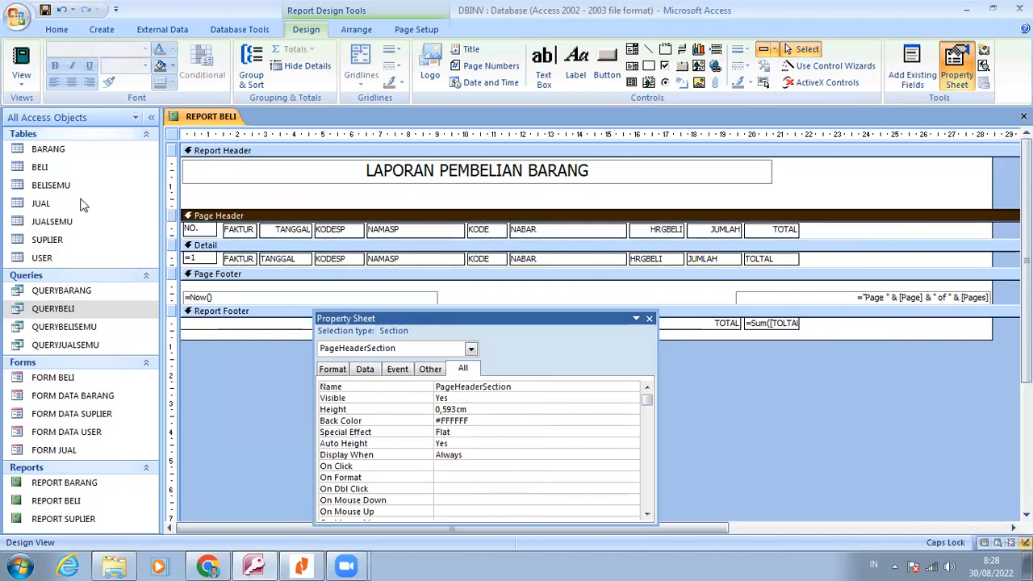
Preview the report for printing, examine the alignment of the table cells and headings, and return to Design View
click(23, 89)
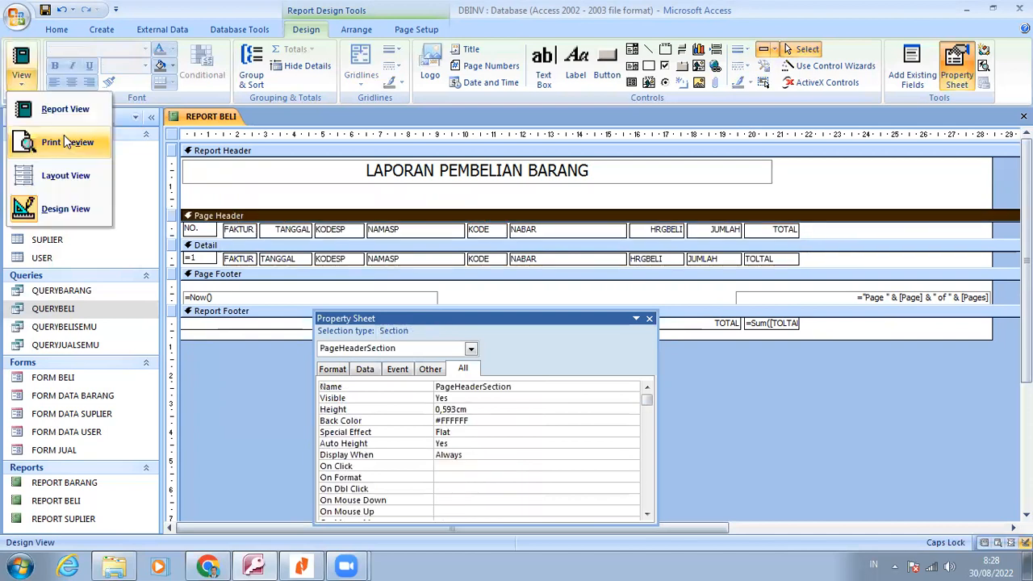
click(67, 143)
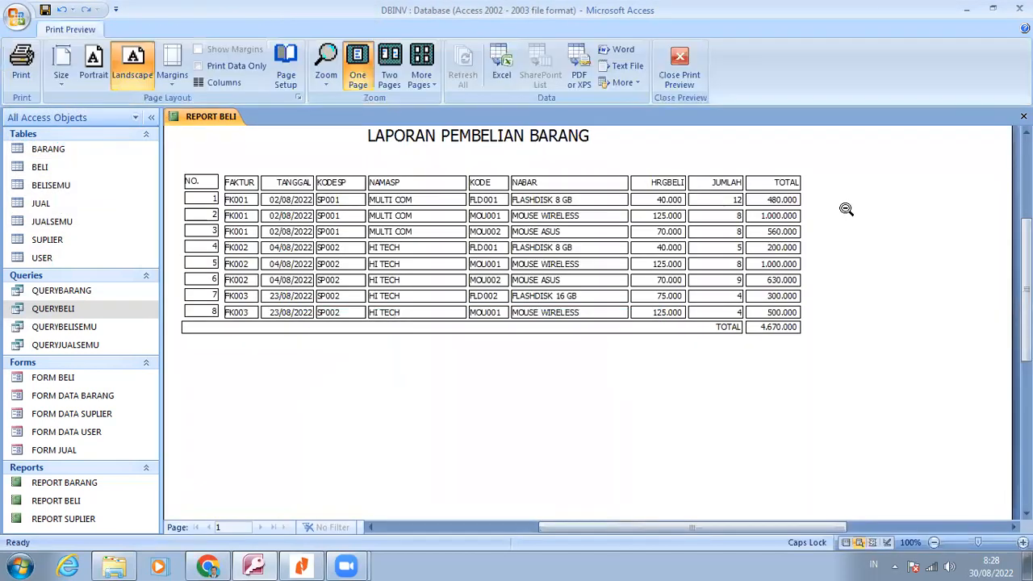
right_click(842, 208)
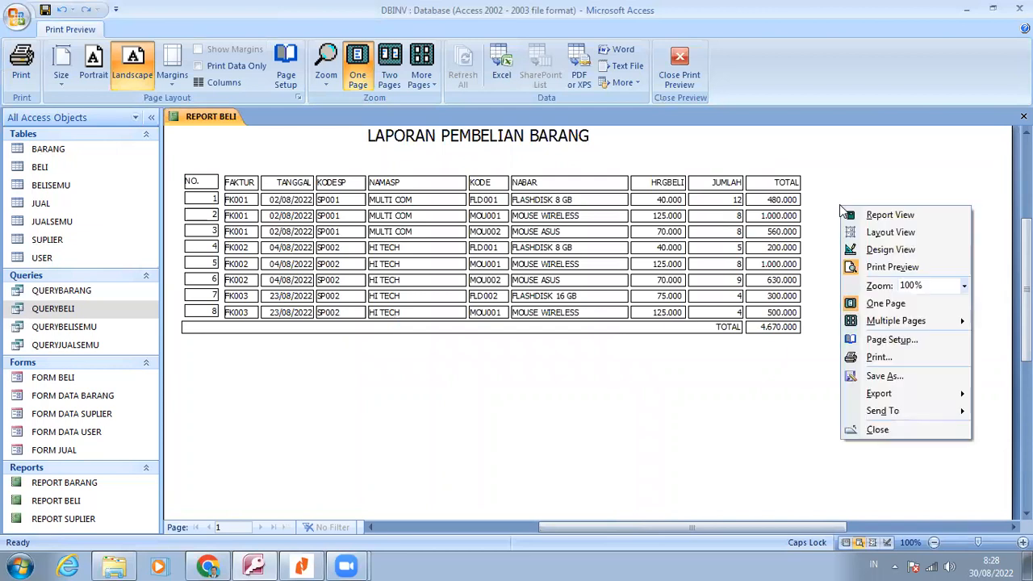
click(895, 252)
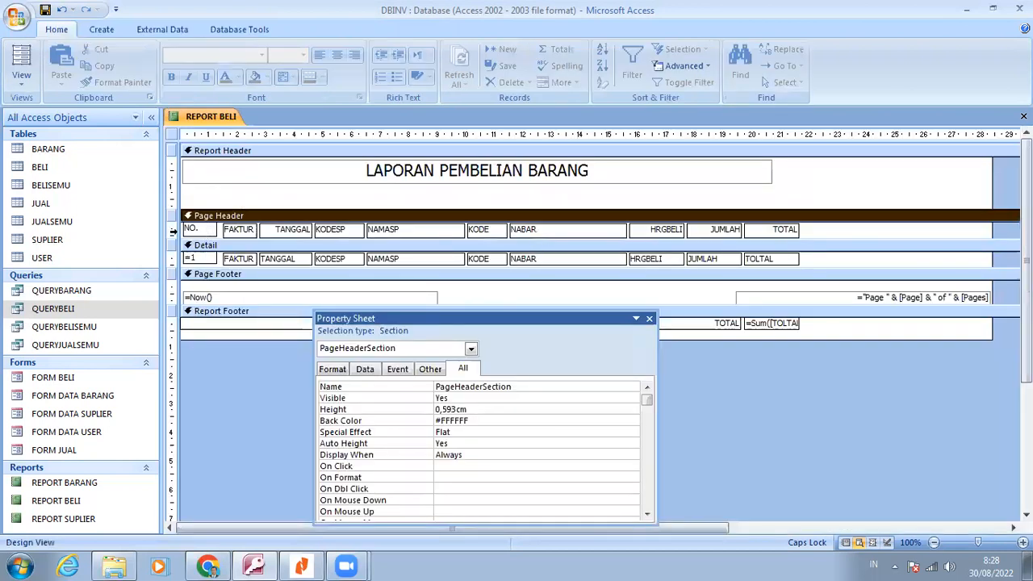
Try to center the text of all the Page Header labels
click(172, 231)
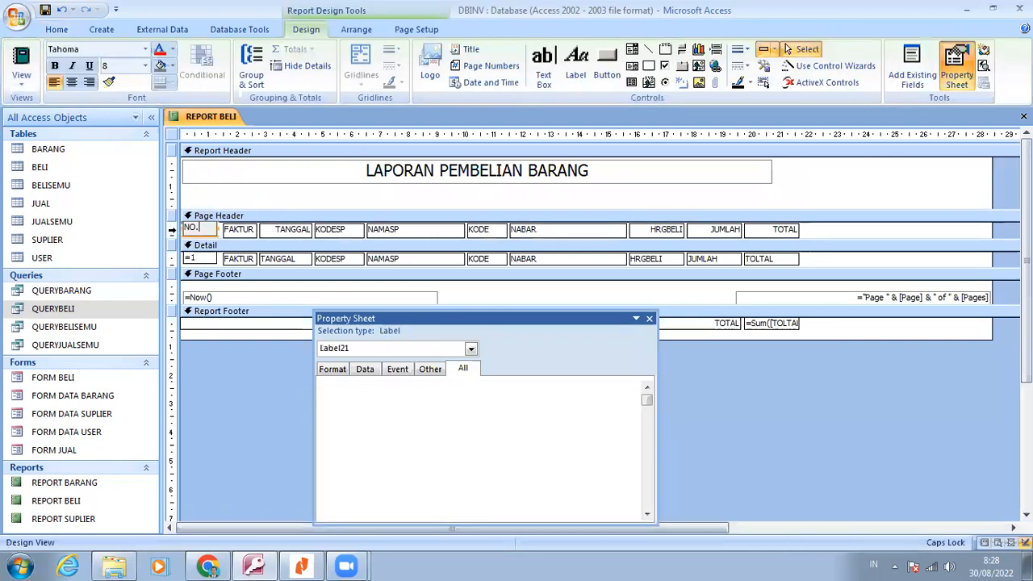
click(172, 229)
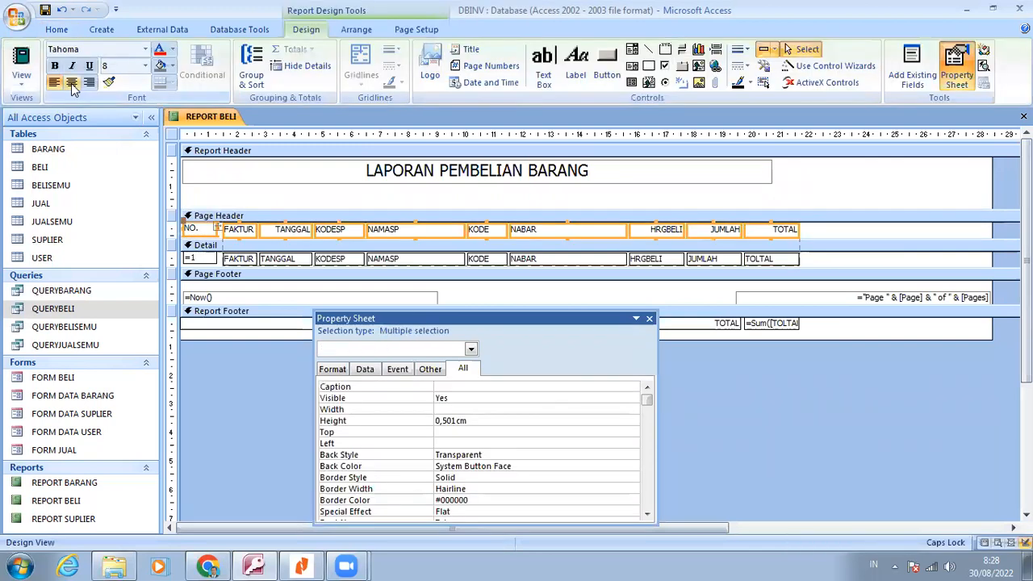
click(72, 84)
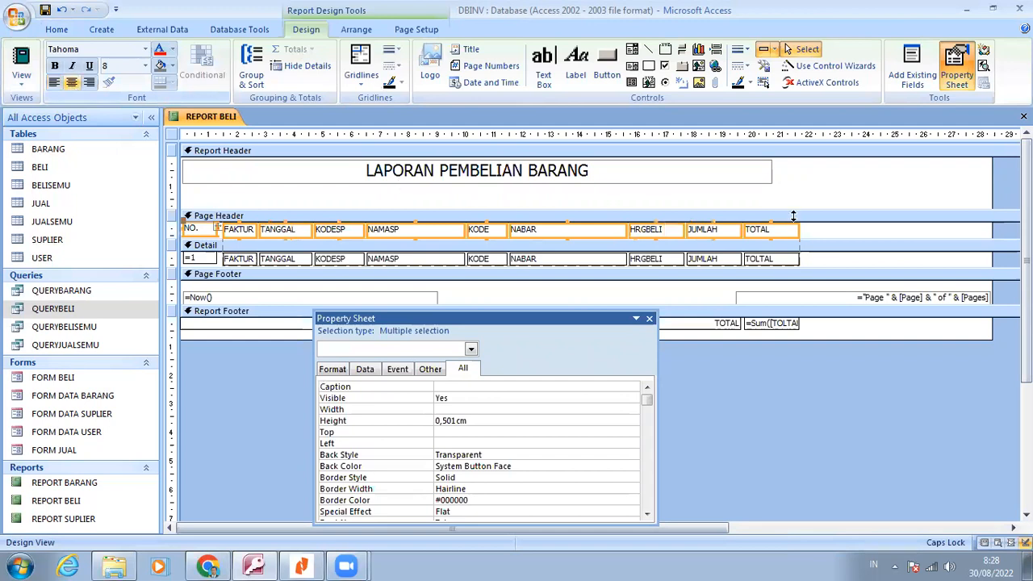
click(818, 235)
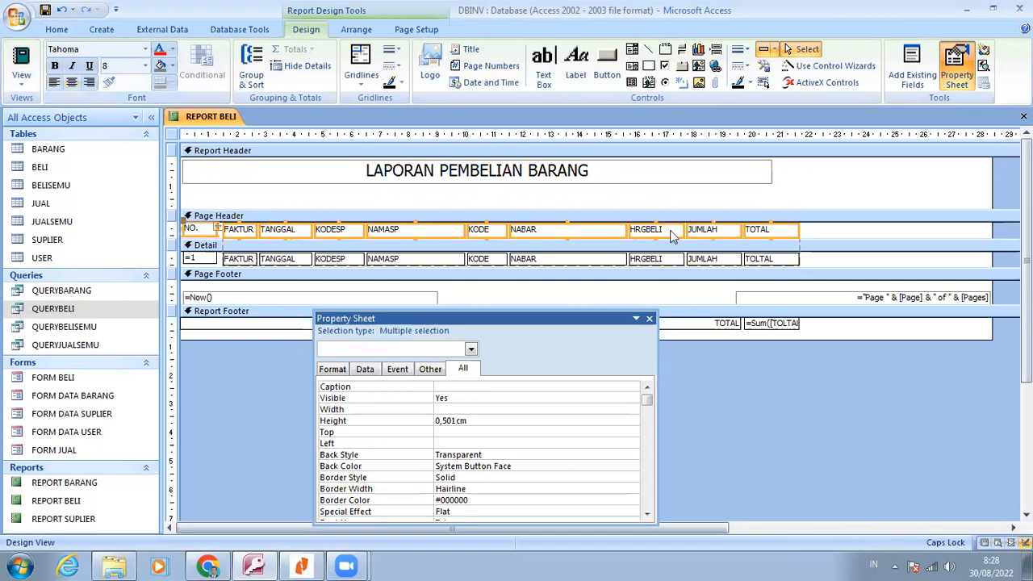
click(233, 231)
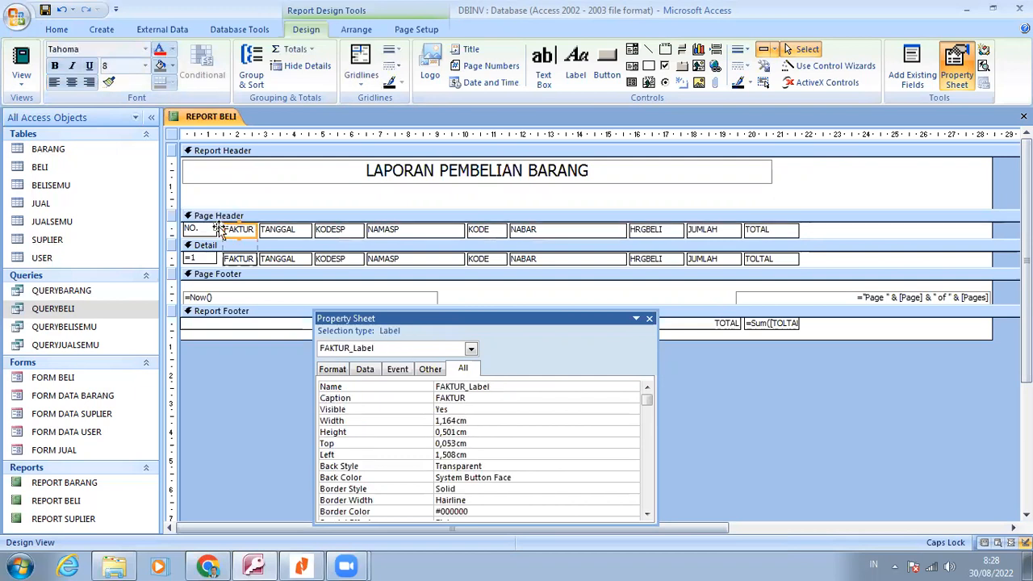
click(218, 230)
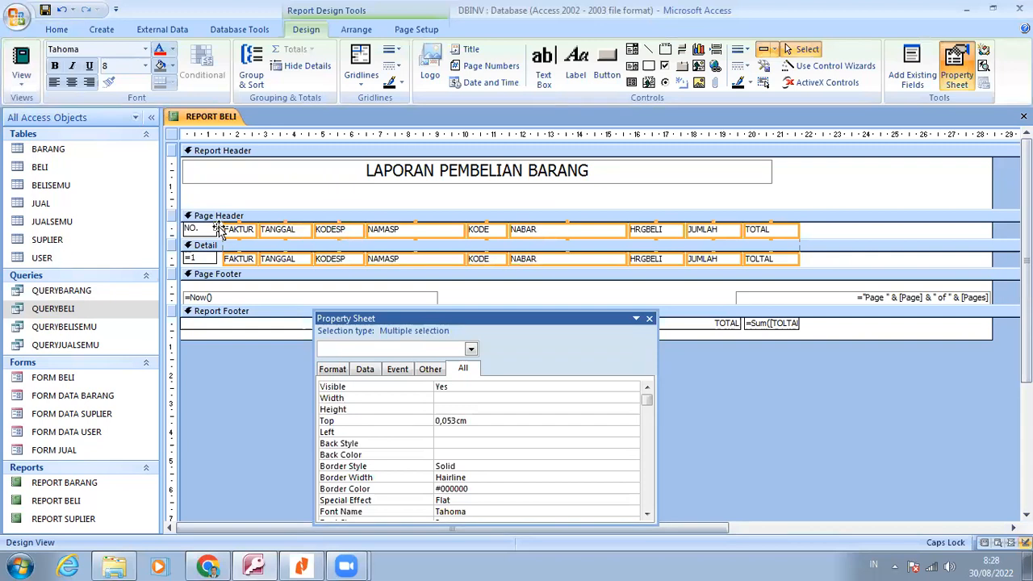
right_click(219, 232)
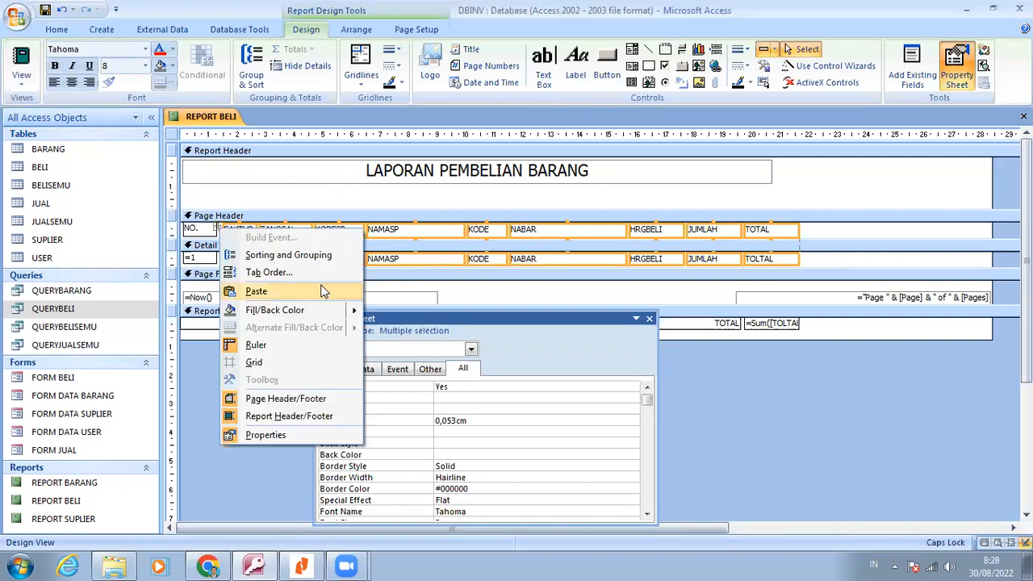
mouse_move(337, 321)
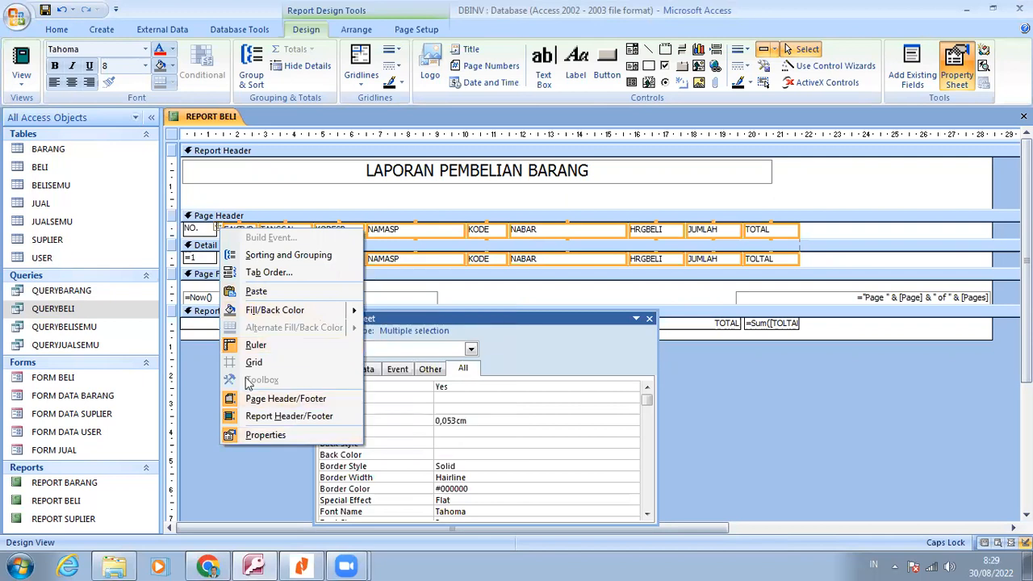
click(853, 200)
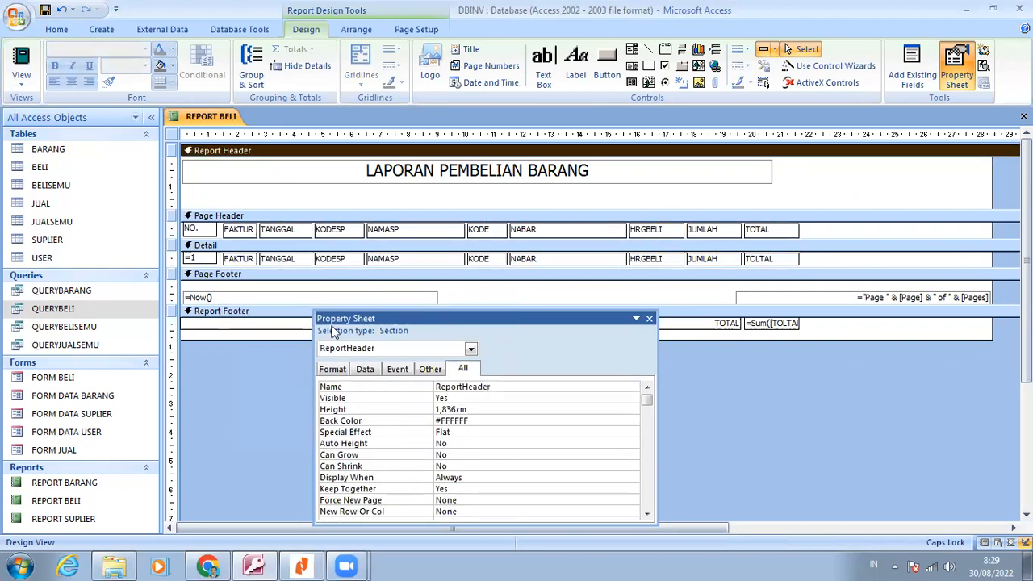
Set the NO. label and the numbering text box below it to left position 0 cm and width 1 cm
click(198, 231)
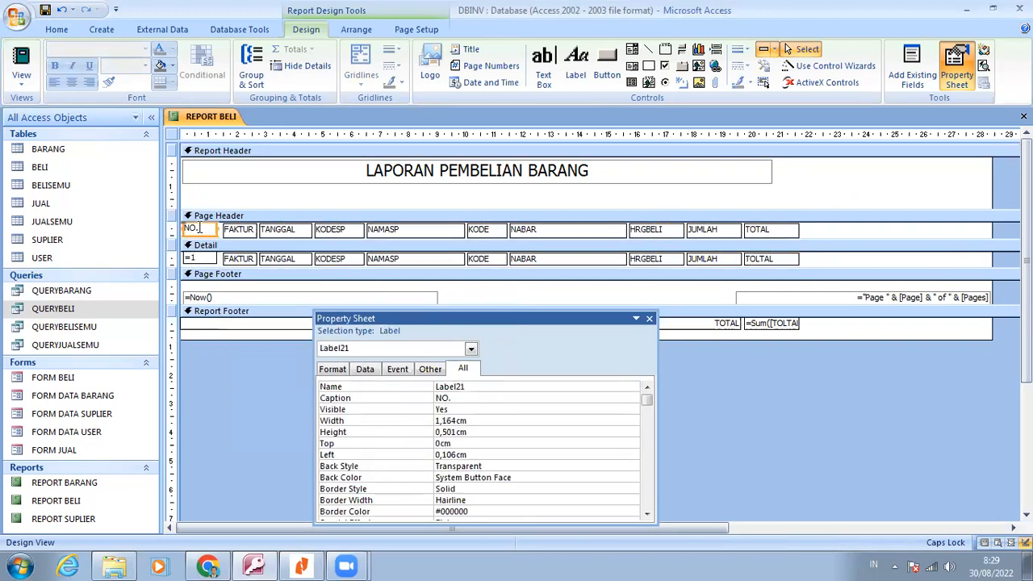
click(197, 258)
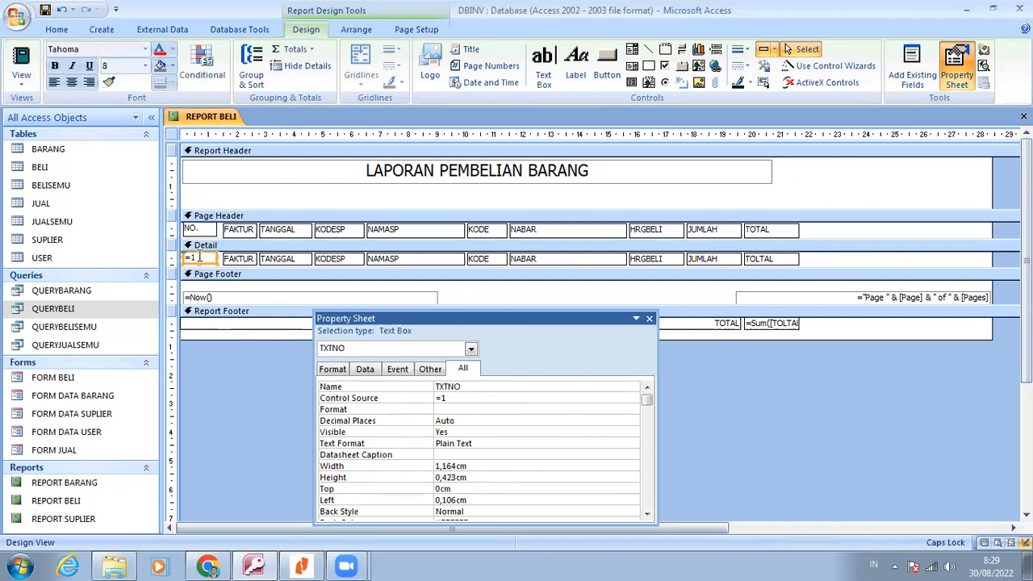
drag(198, 198, 199, 265)
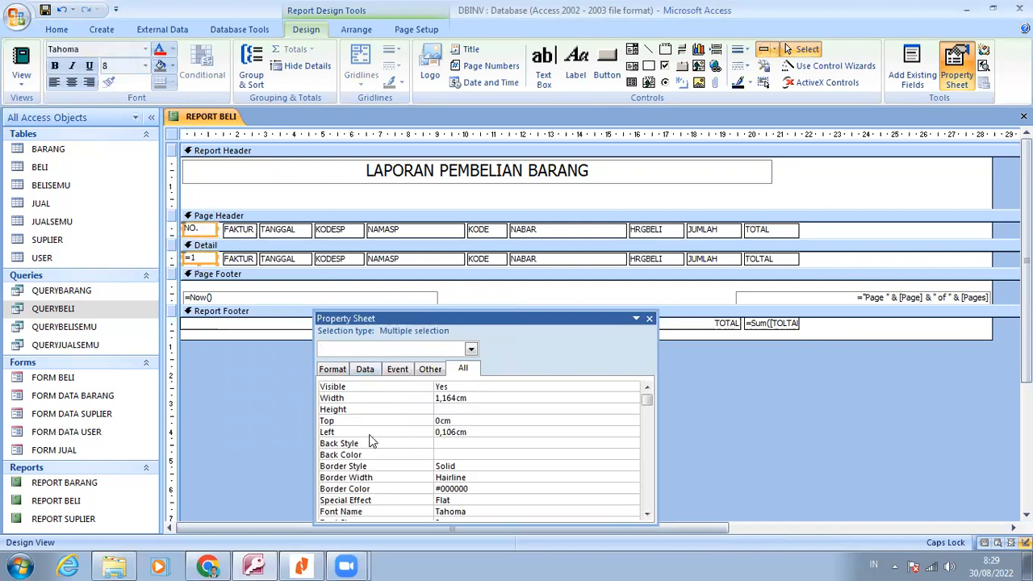
click(372, 433)
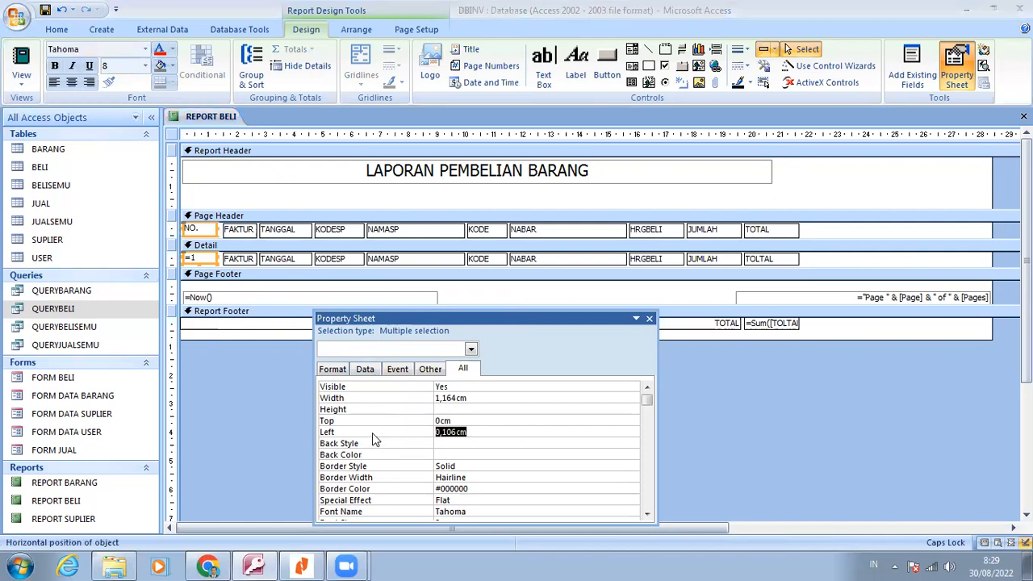
text(0)
click(387, 400)
text(1)
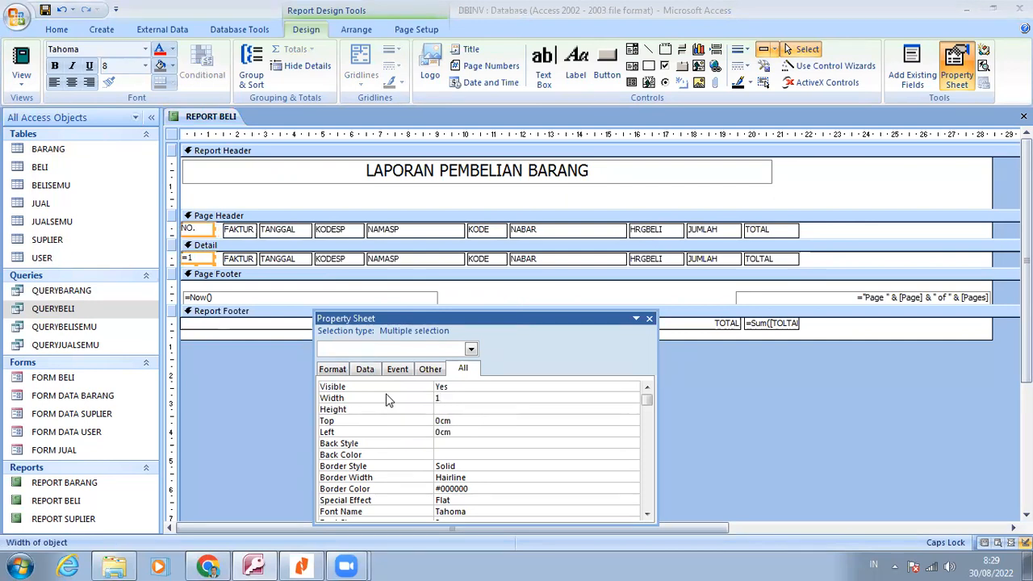
Set the FAKTUR label and the FAKTUR text box below it to left position 1 cm and width 1,5 cm
drag(234, 195, 239, 256)
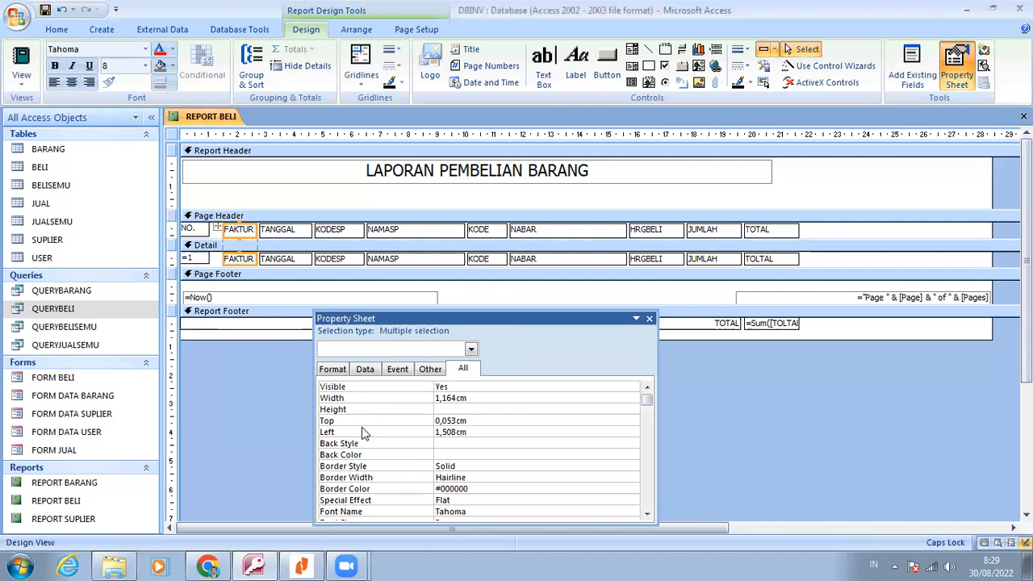
click(363, 434)
text(1)
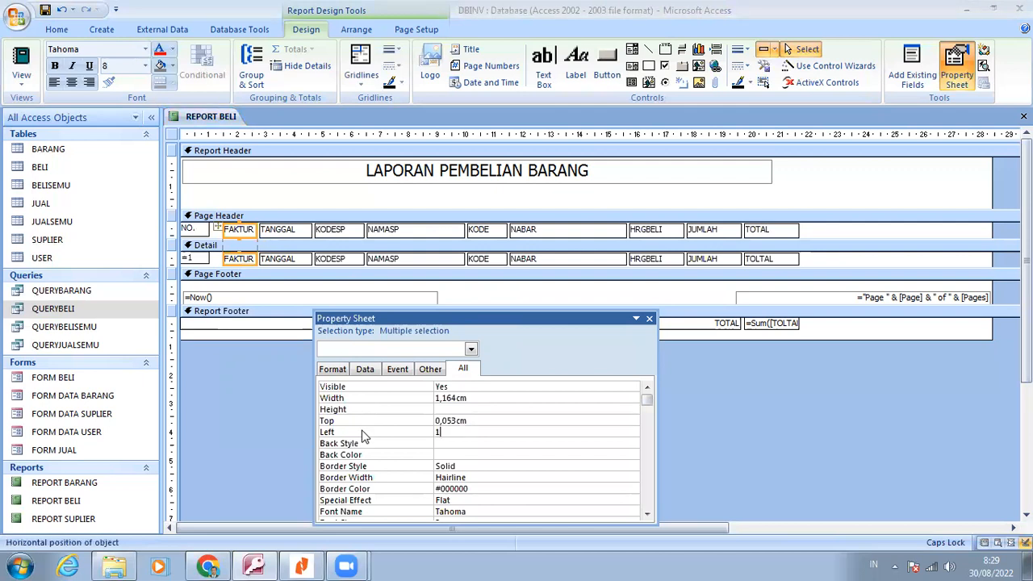
key(Return)
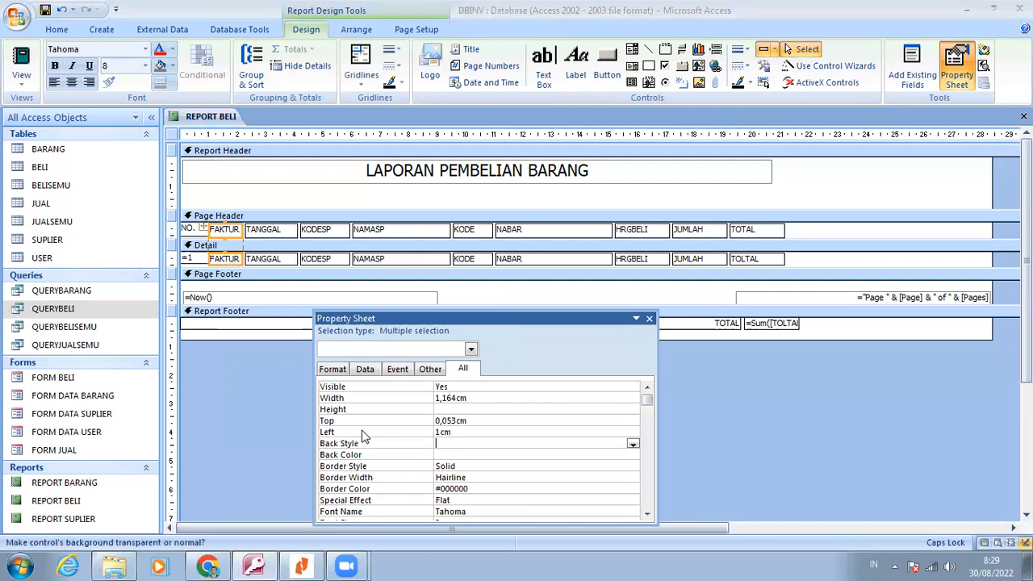
click(407, 401)
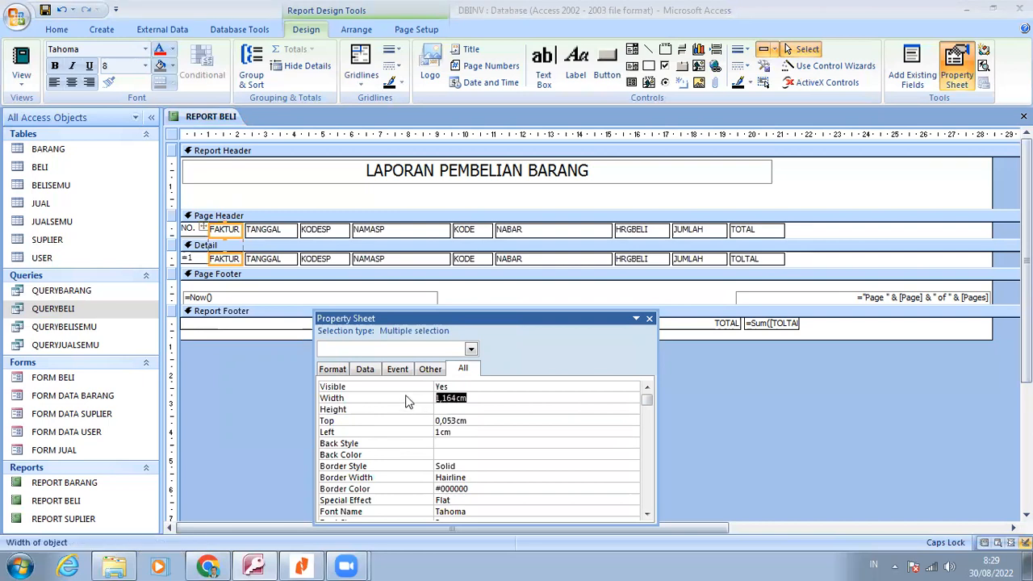
text(1,5)
key(Return)
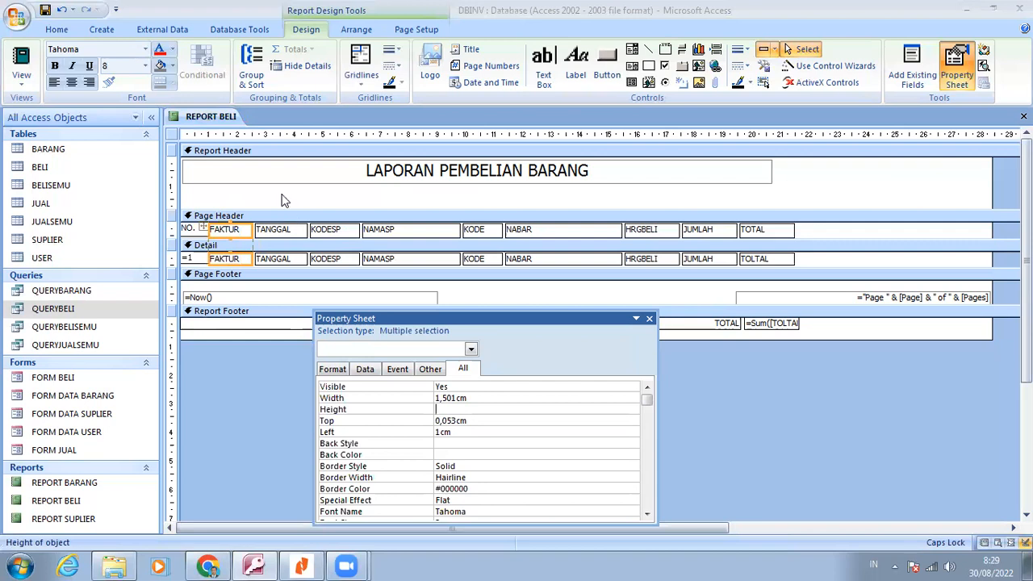
Set the left position of the TANGGAL label and its Detail text box to 2,607 cm
click(283, 260)
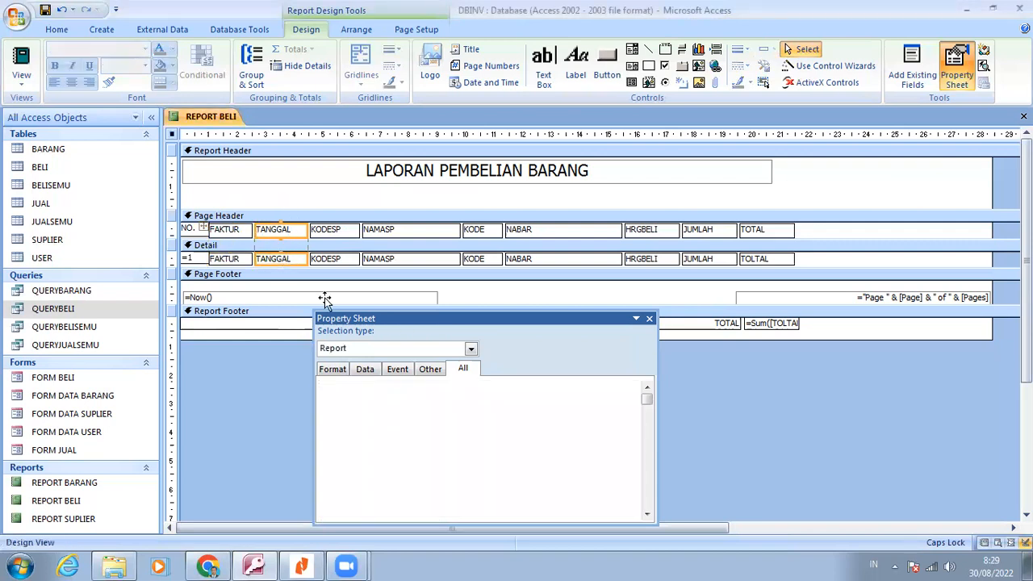
click(382, 433)
text(2)
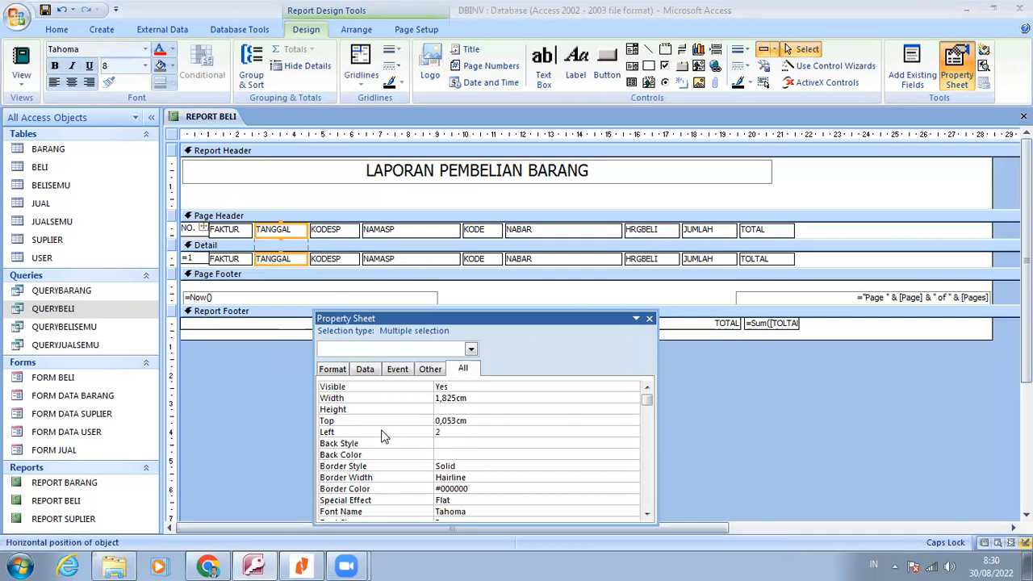
text(,607)
key(Return)
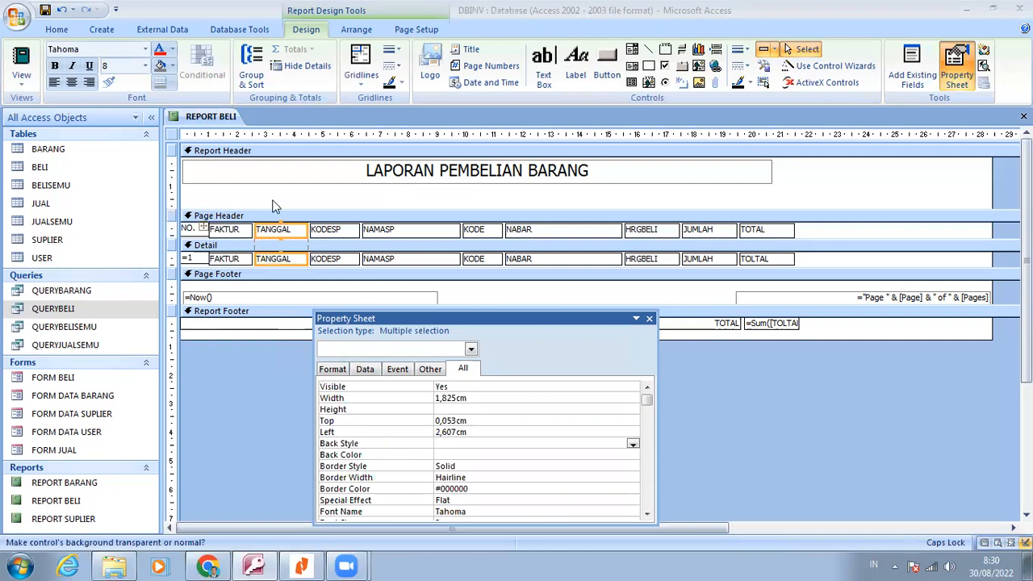
Shorten the Report Header section to a height of about 1,1 cm, just below the report title
click(204, 229)
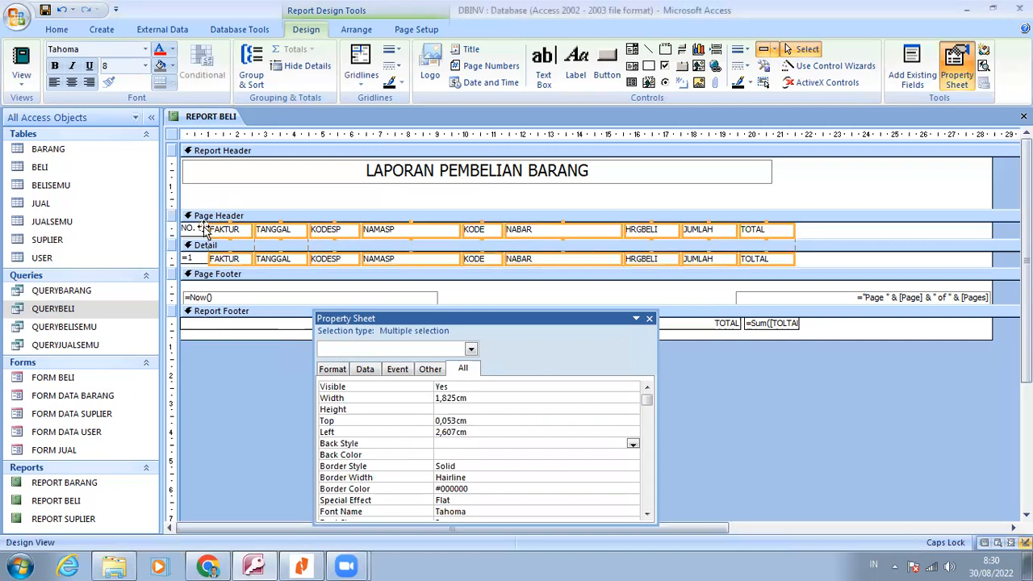
right_click(206, 231)
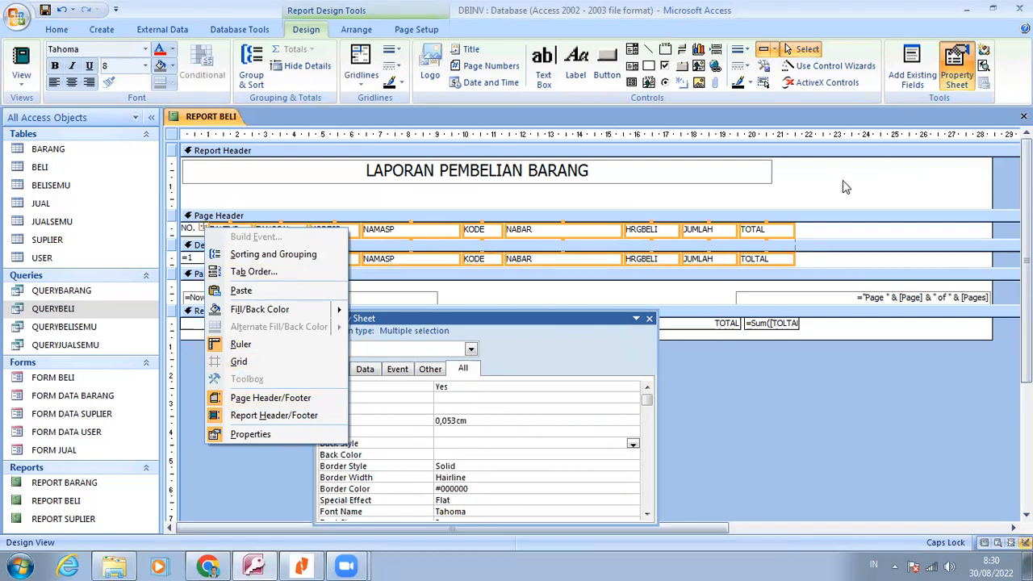
click(754, 204)
drag(753, 206, 755, 186)
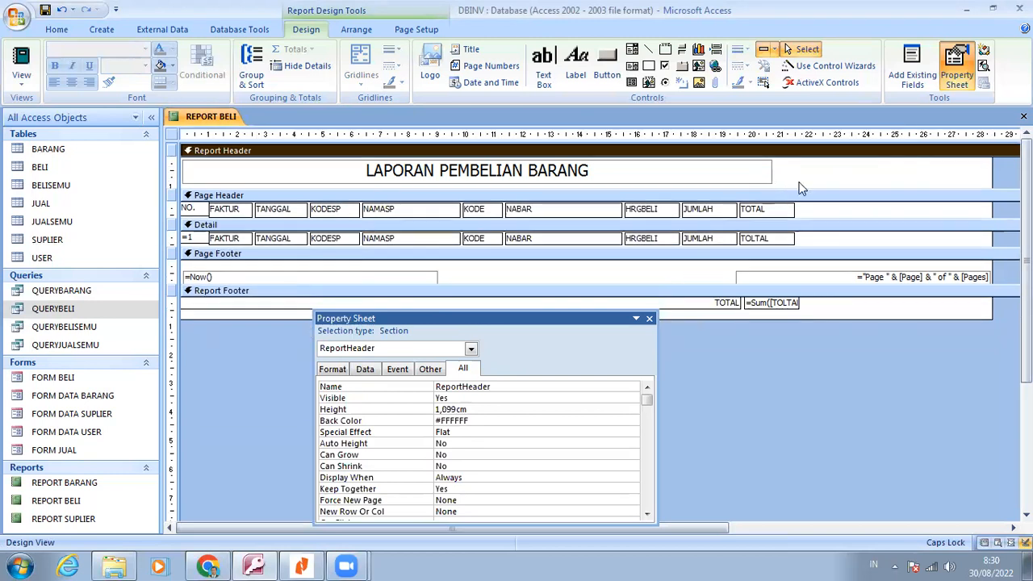
Preview REPORT BELI for printing and close it, saving the design changes
click(28, 91)
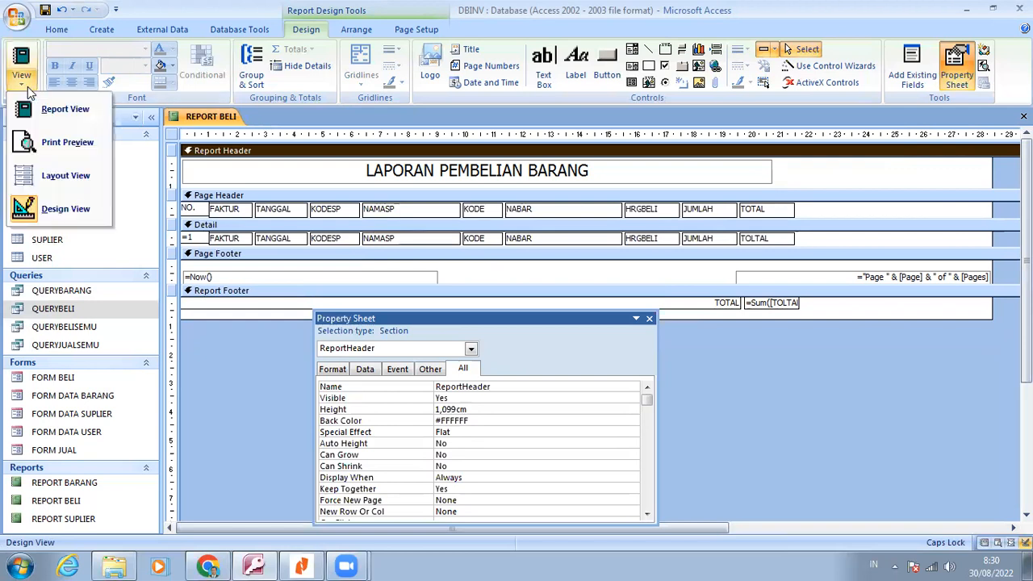
click(54, 144)
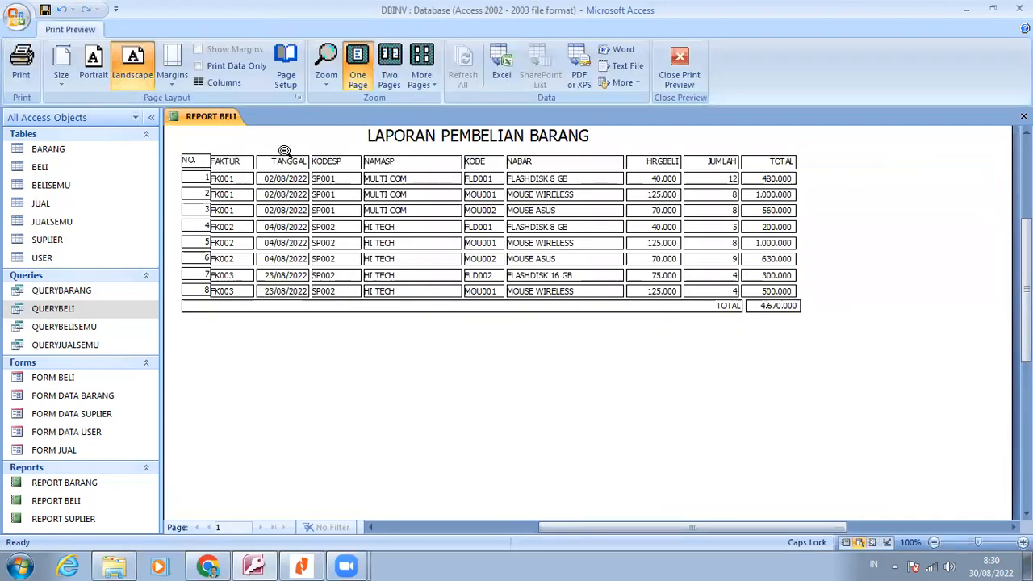
right_click(221, 121)
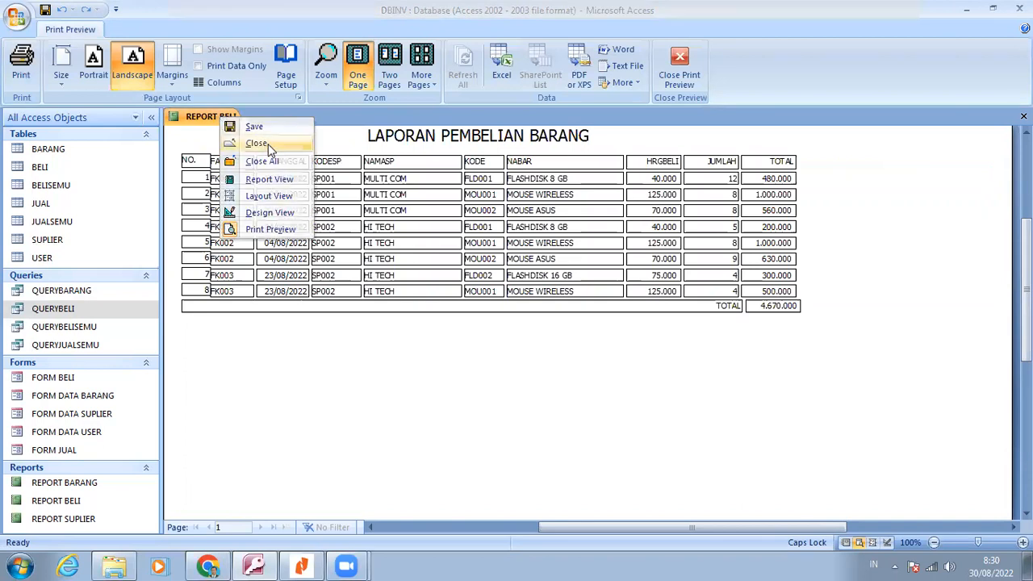
click(256, 144)
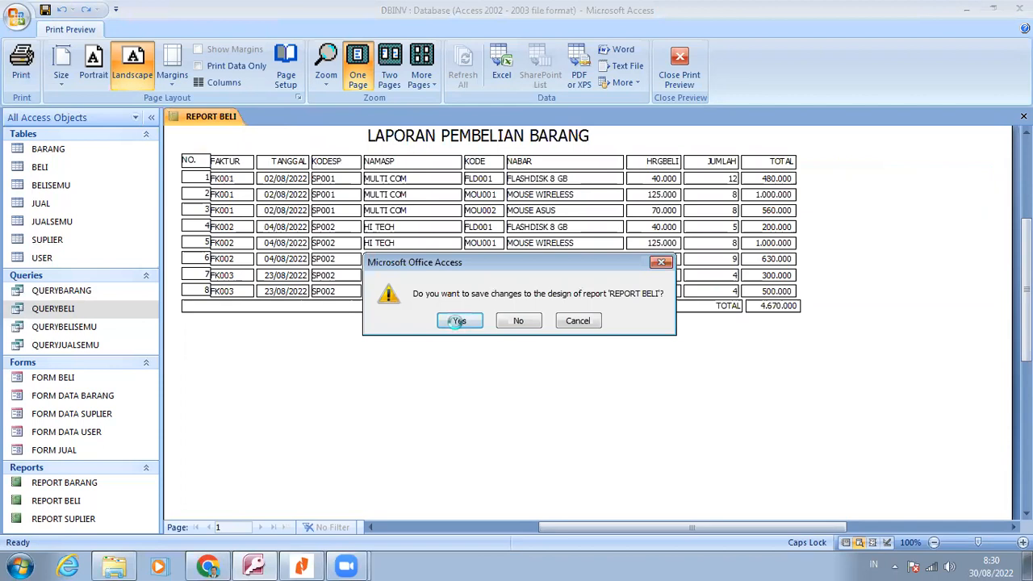
click(458, 321)
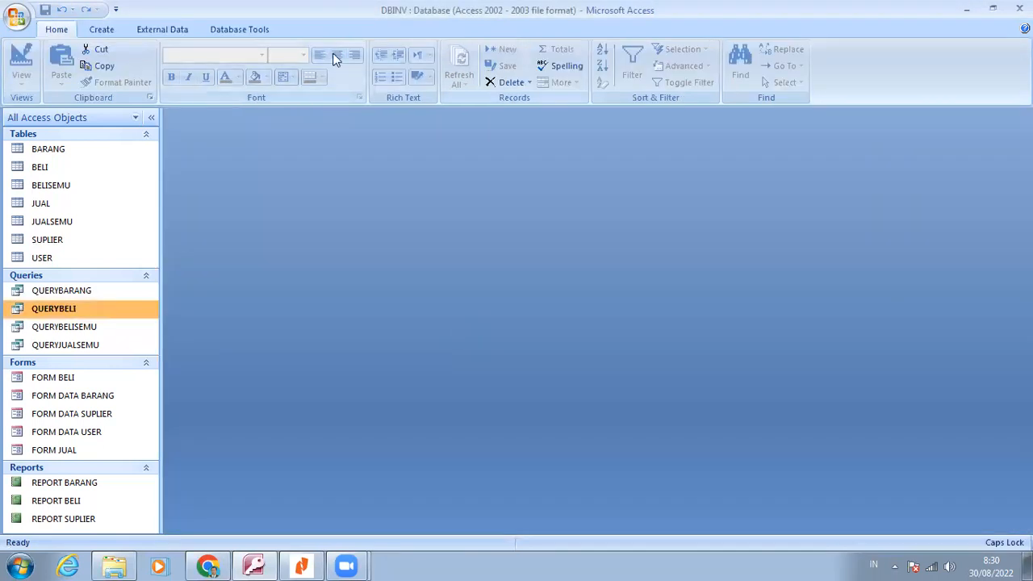
Start a new report with the Report Wizard, using all fields of QUERYBELI
click(103, 30)
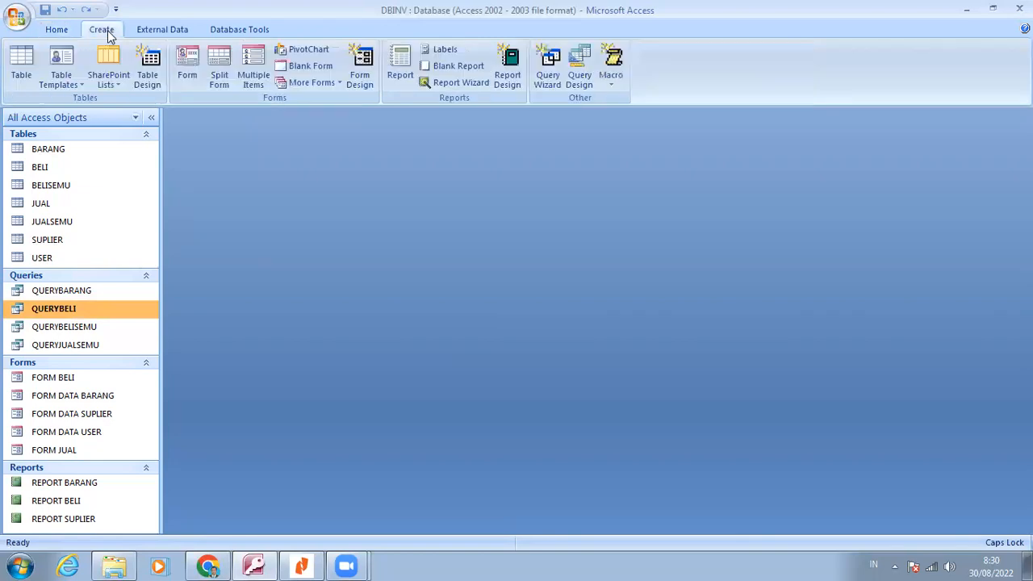
click(456, 83)
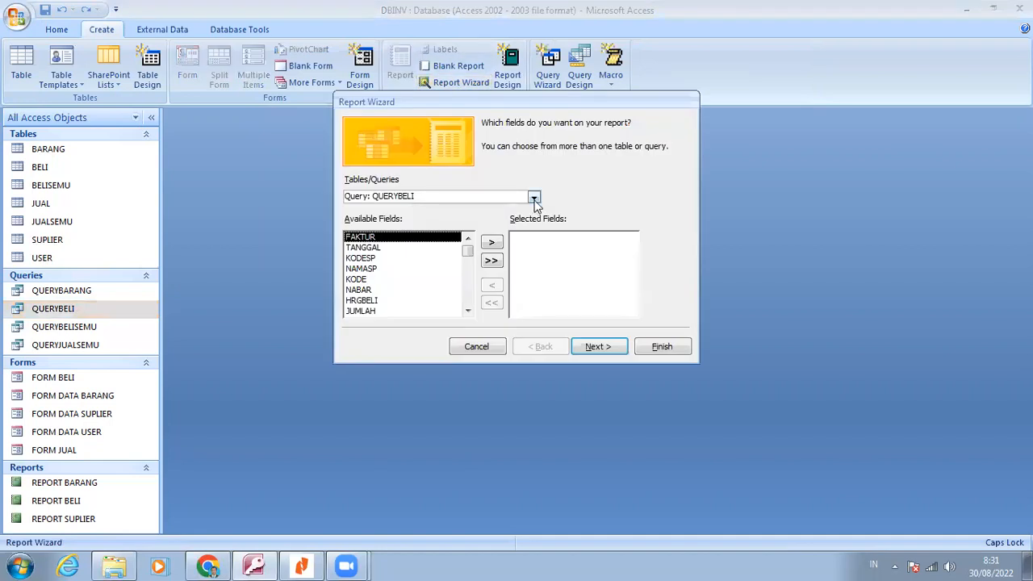
click(533, 198)
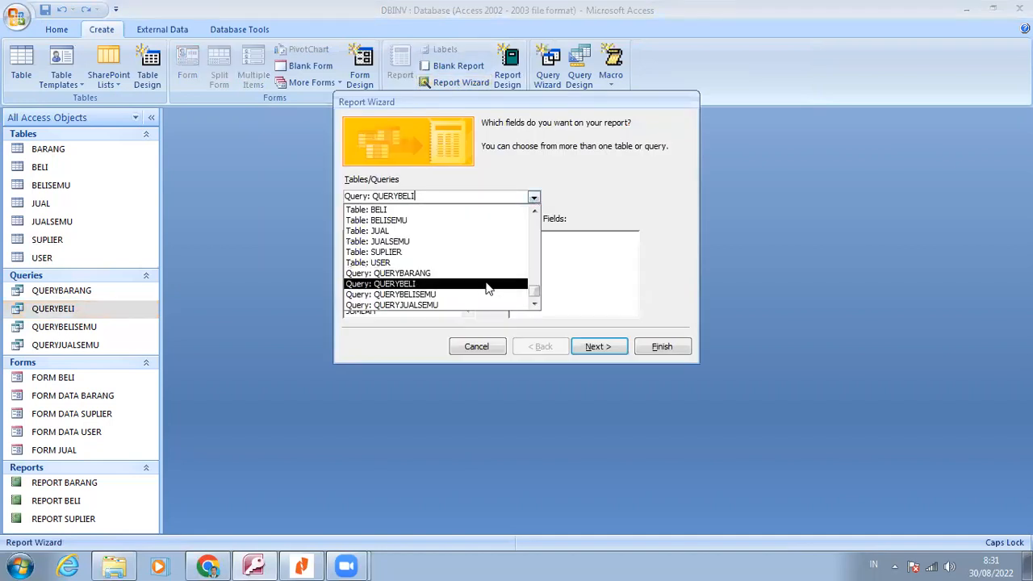
click(488, 284)
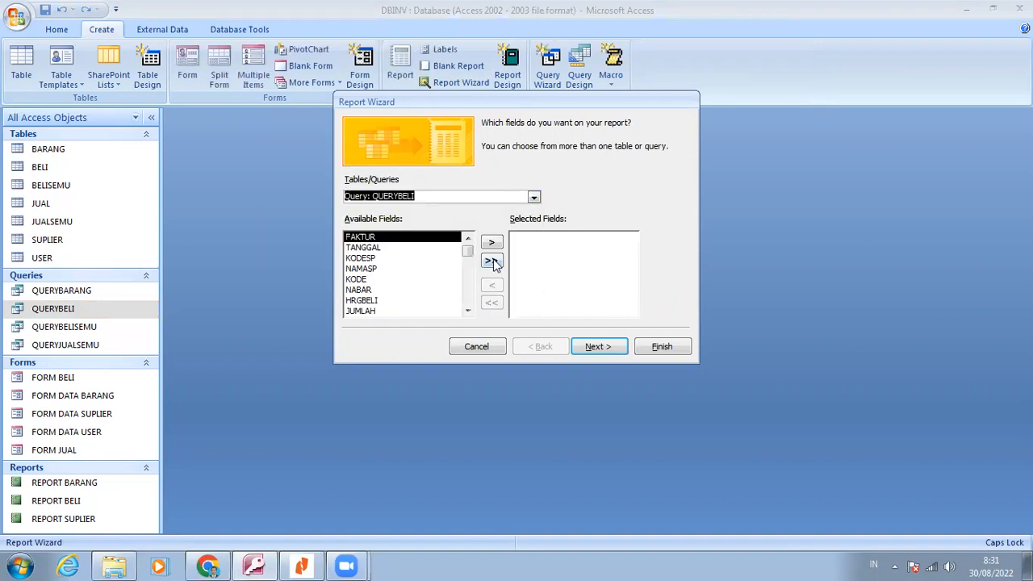
click(492, 261)
click(608, 349)
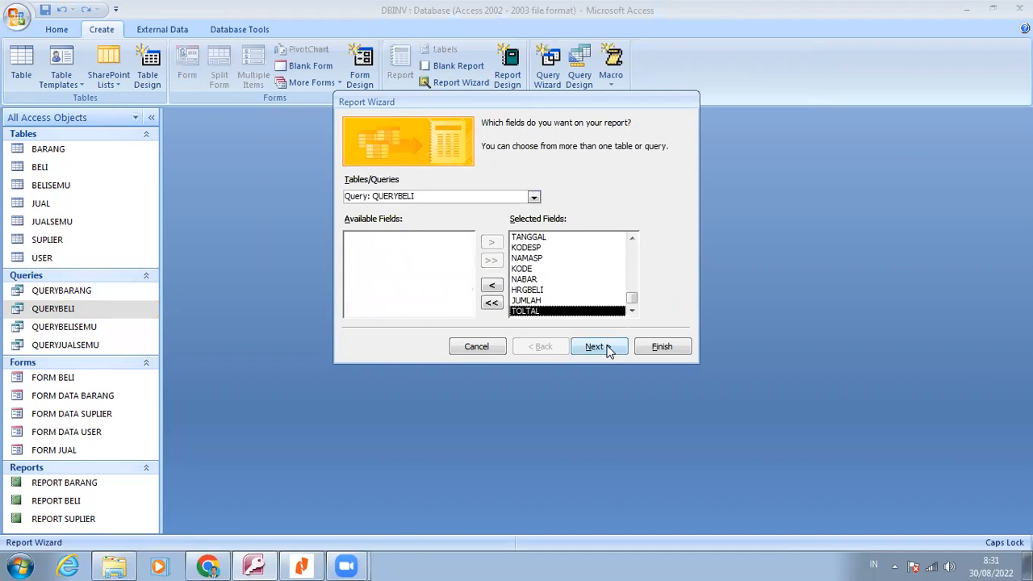
click(608, 349)
click(609, 349)
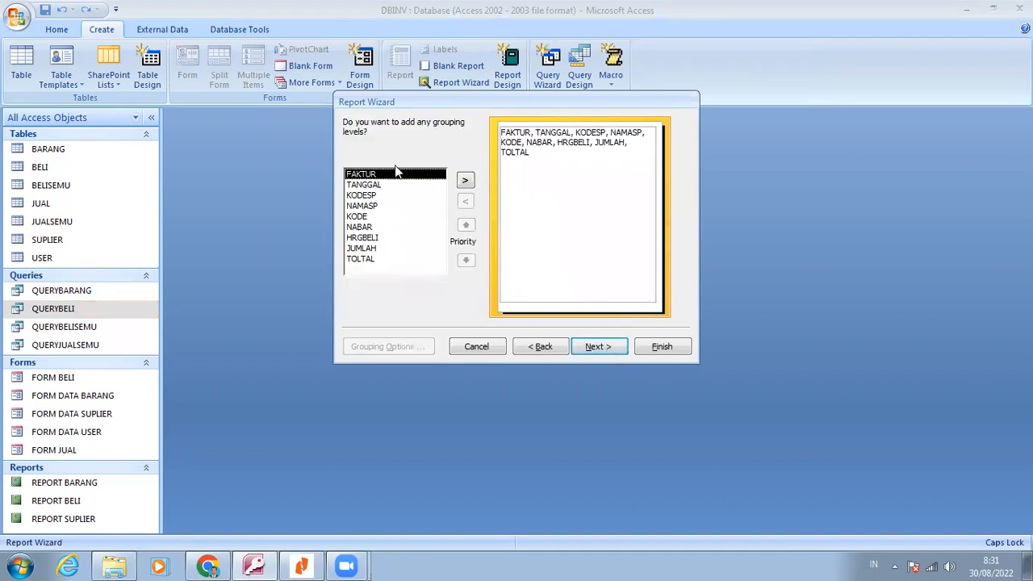
Group the new report by FAKTUR and leave the detail records without a sort order
click(465, 182)
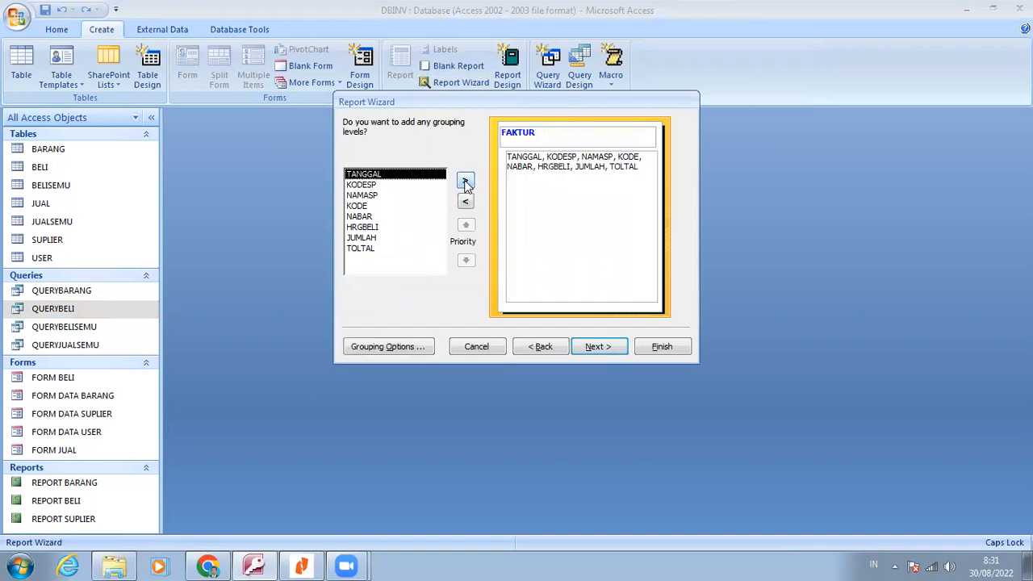
click(596, 347)
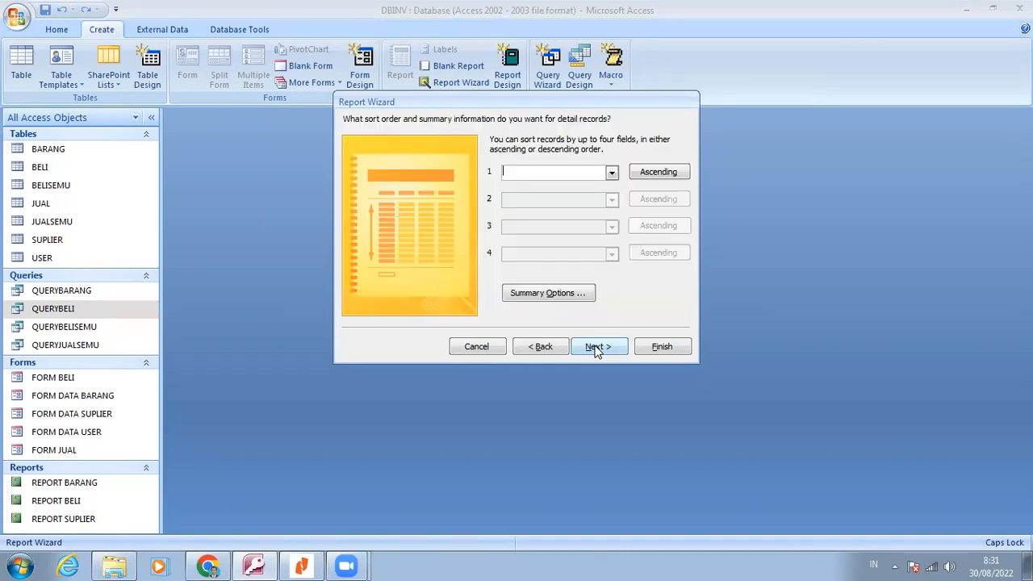
click(595, 347)
Choose the Stepped layout in Landscape orientation and the Access 2003 style for the new report
click(595, 346)
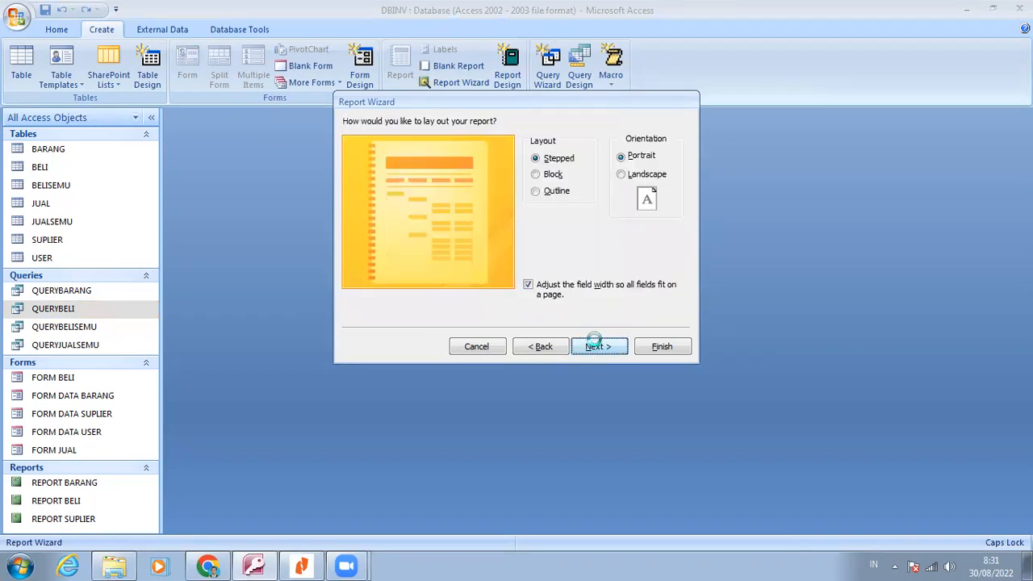
click(542, 347)
click(629, 175)
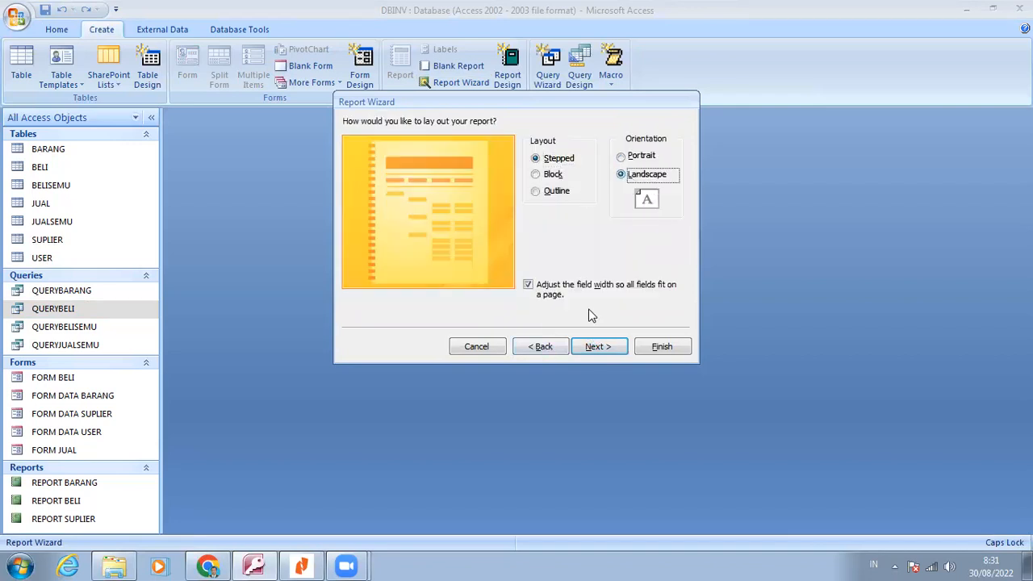
click(598, 347)
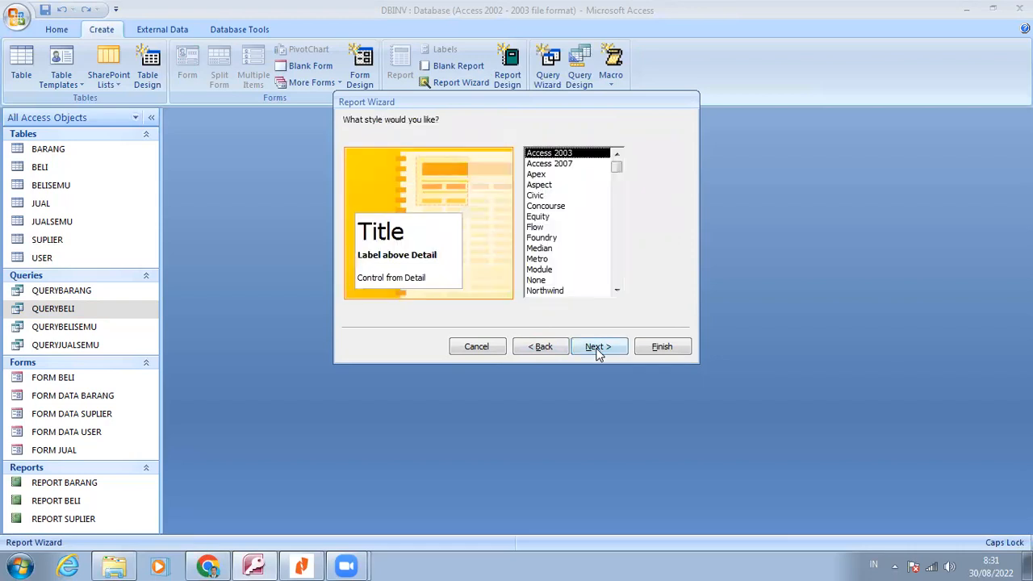
click(598, 351)
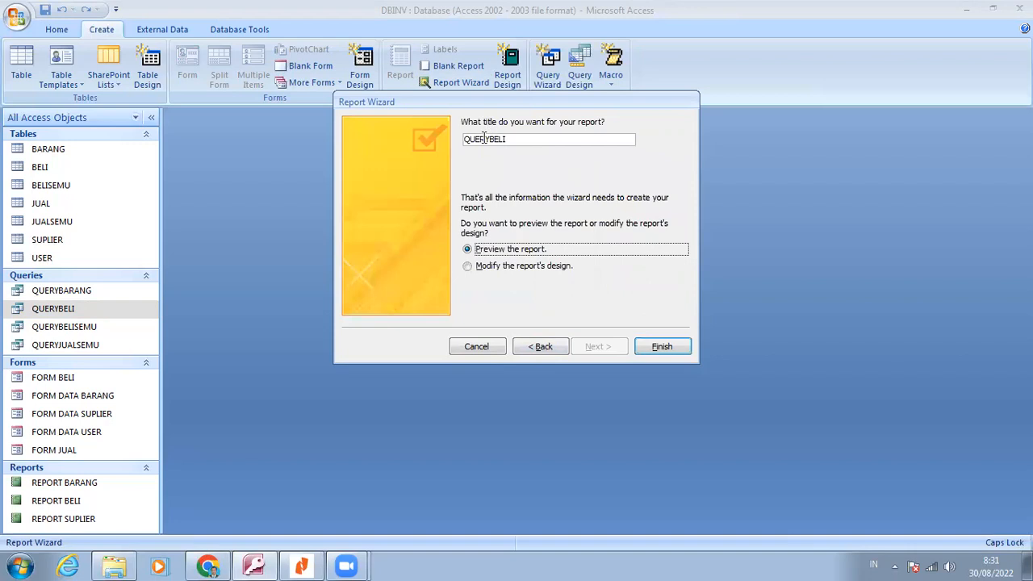
Title the new report REPORT PEMBELIAN and finish the wizard with a preview of the report
click(484, 139)
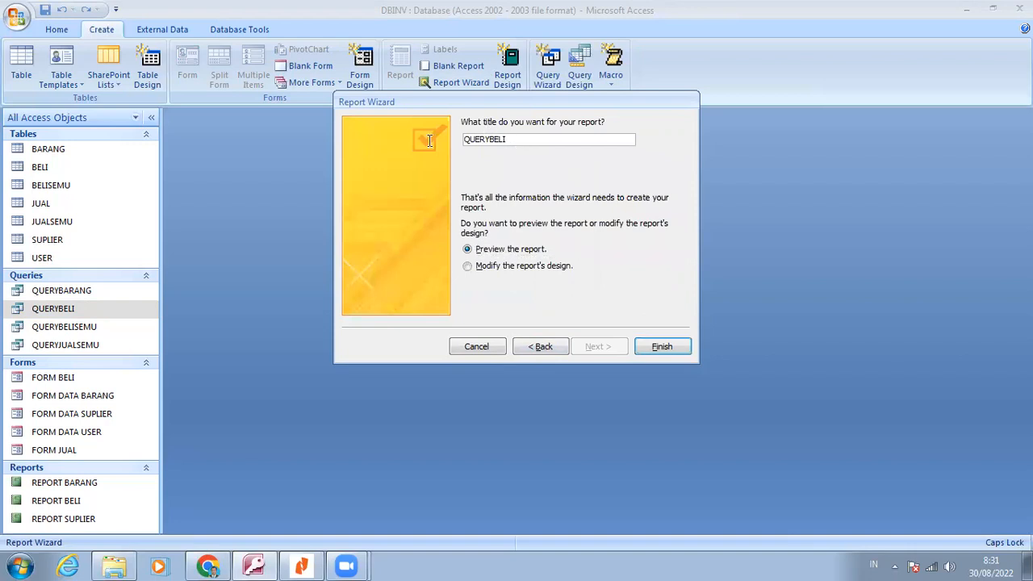
key(ctrl+a)
text(REPORT PEMBELIAN)
click(671, 346)
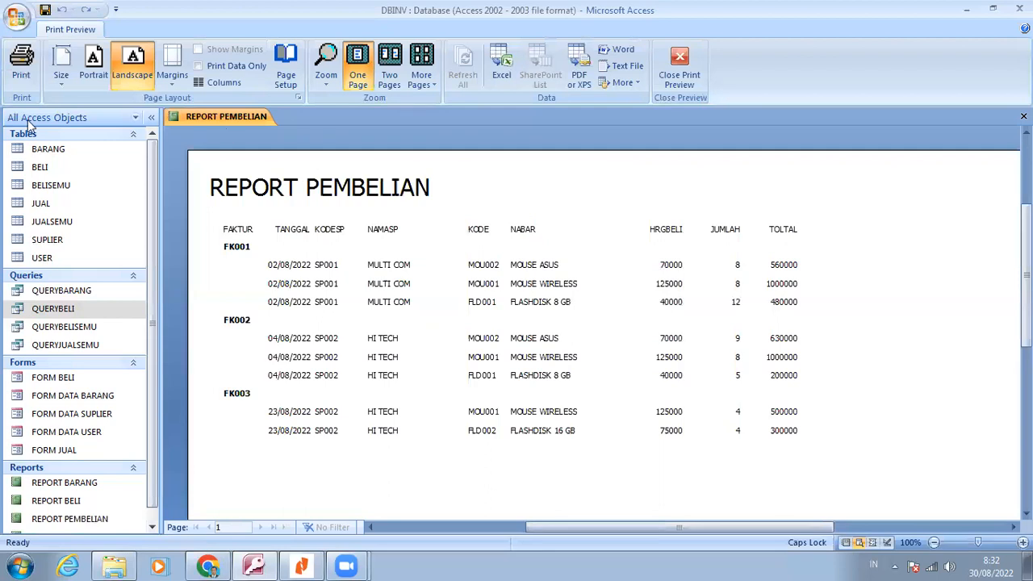
Switch REPORT PEMBELIAN to Design View and close the Property Sheet
right_click(546, 187)
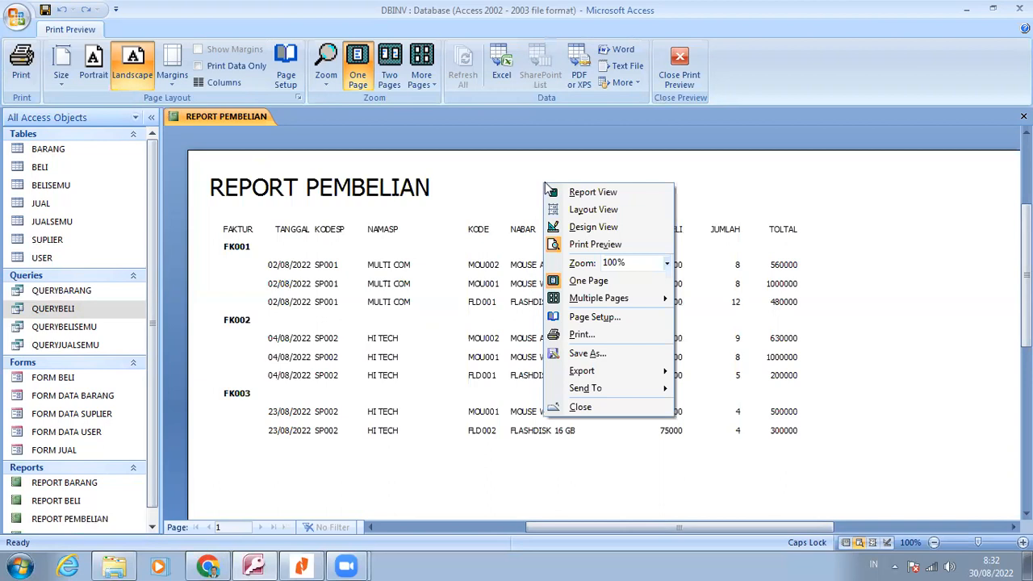
click(598, 228)
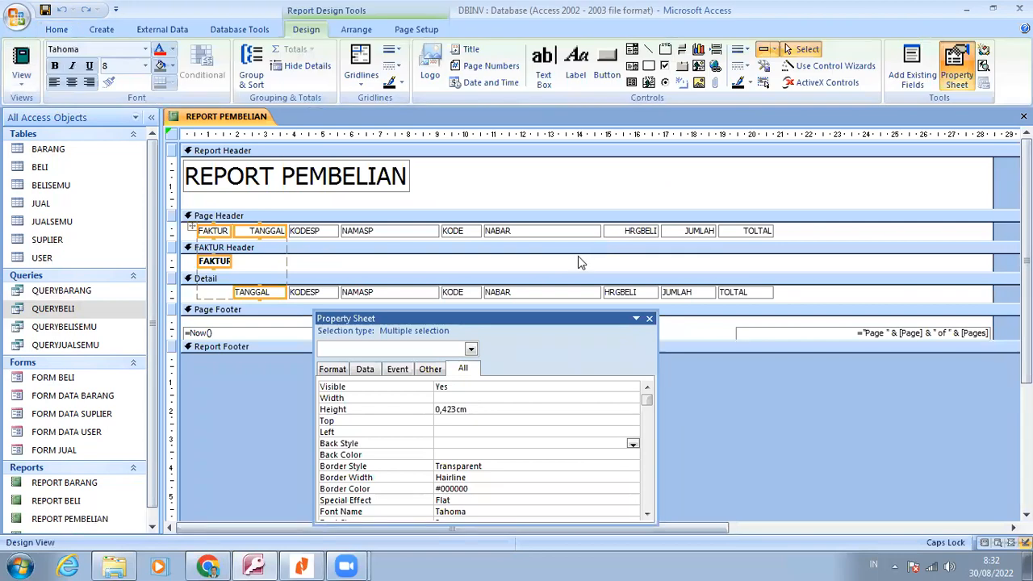
click(577, 258)
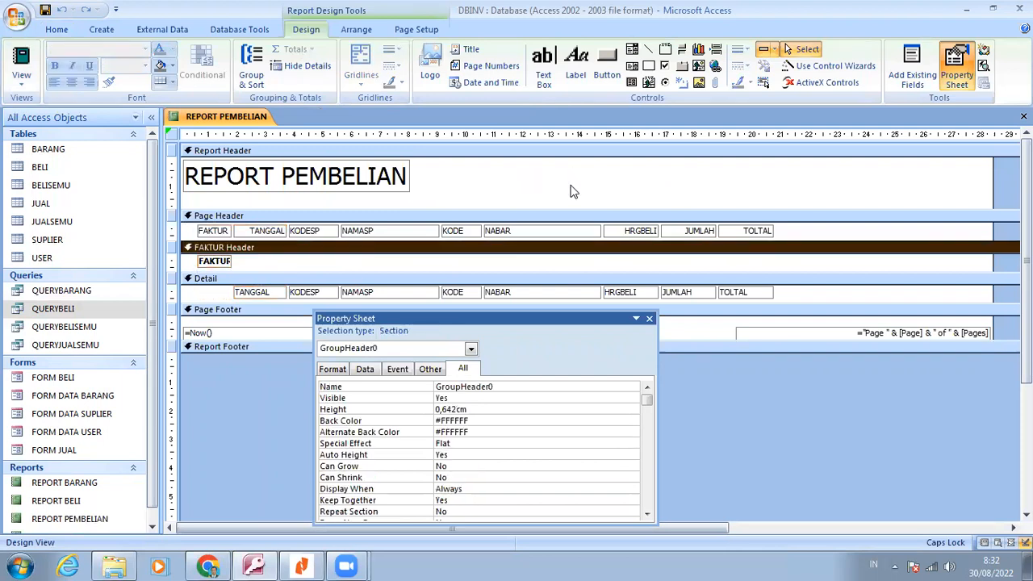
click(650, 319)
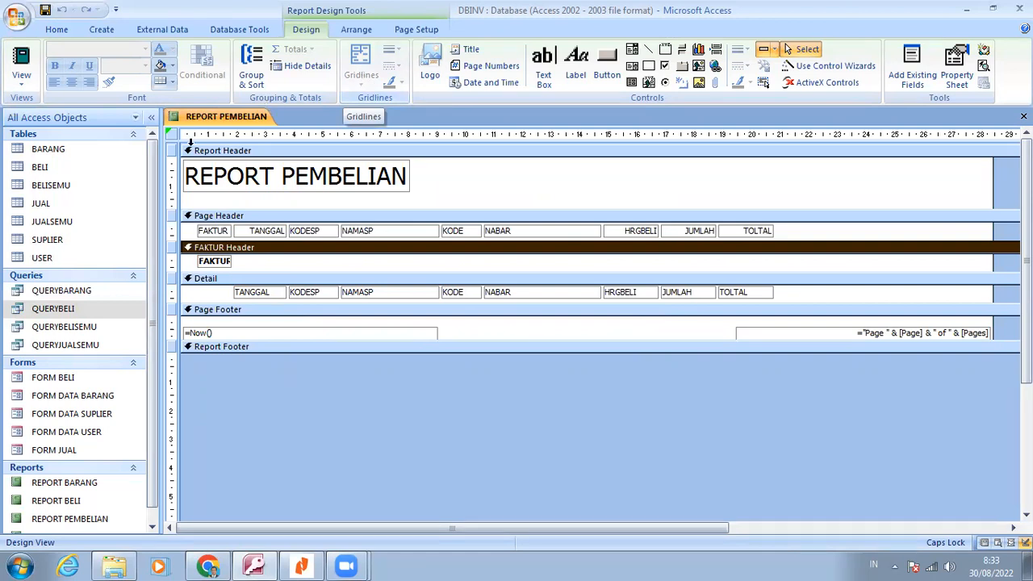
Rename the calculated last field of QUERYBELI to TOTAL in Design View and display the query as a datasheet
click(53, 308)
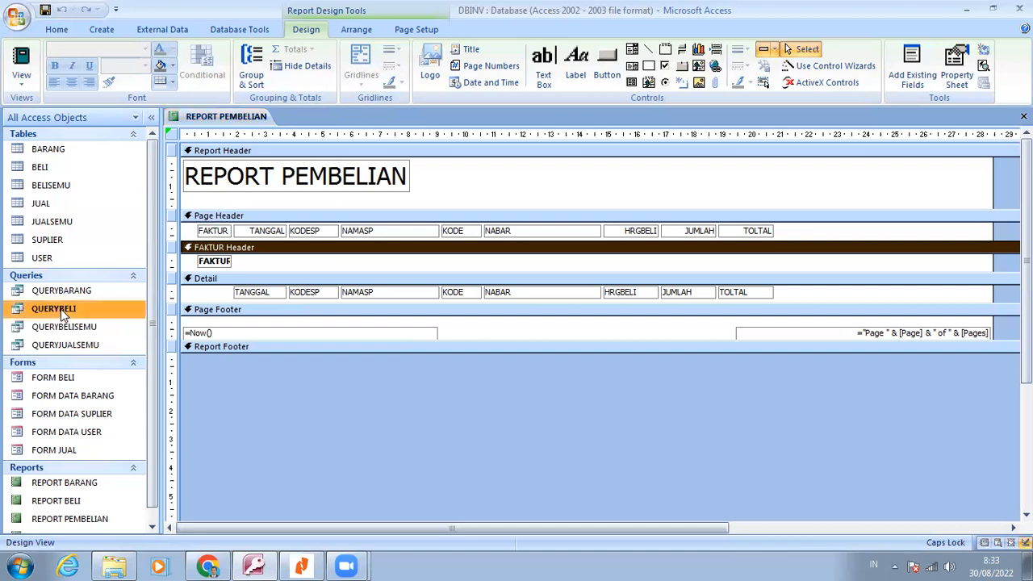
right_click(63, 313)
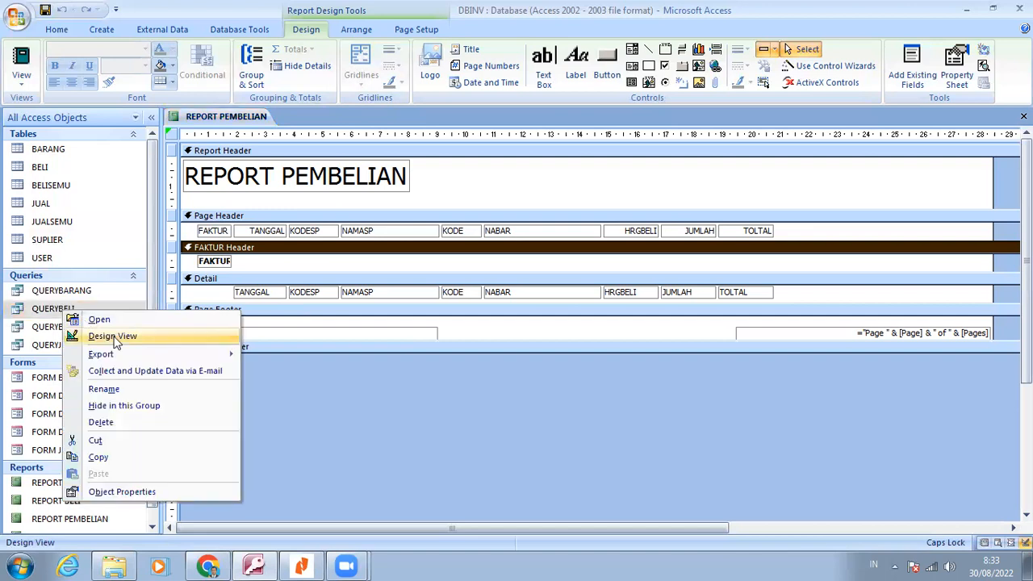
click(112, 335)
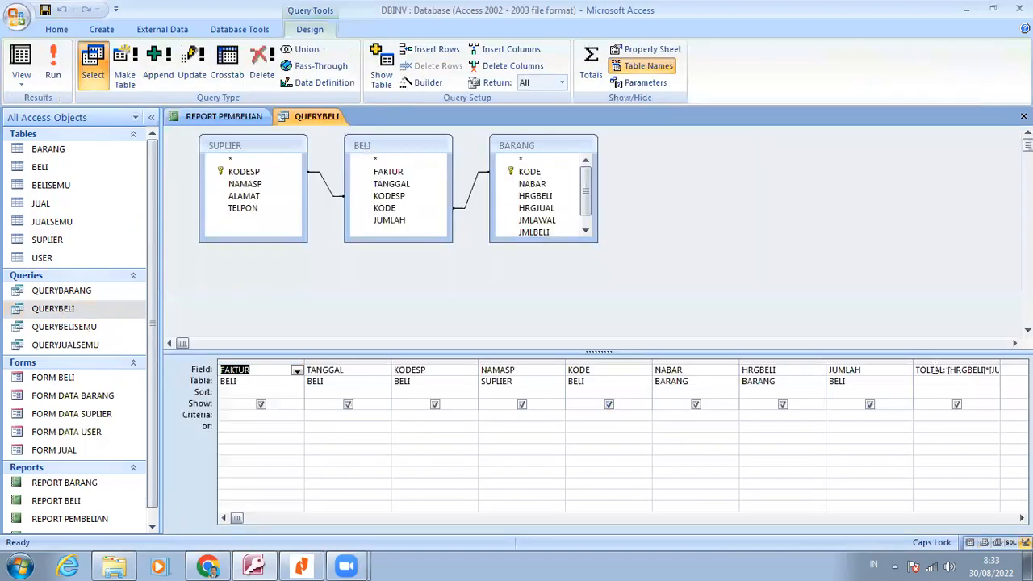
click(933, 369)
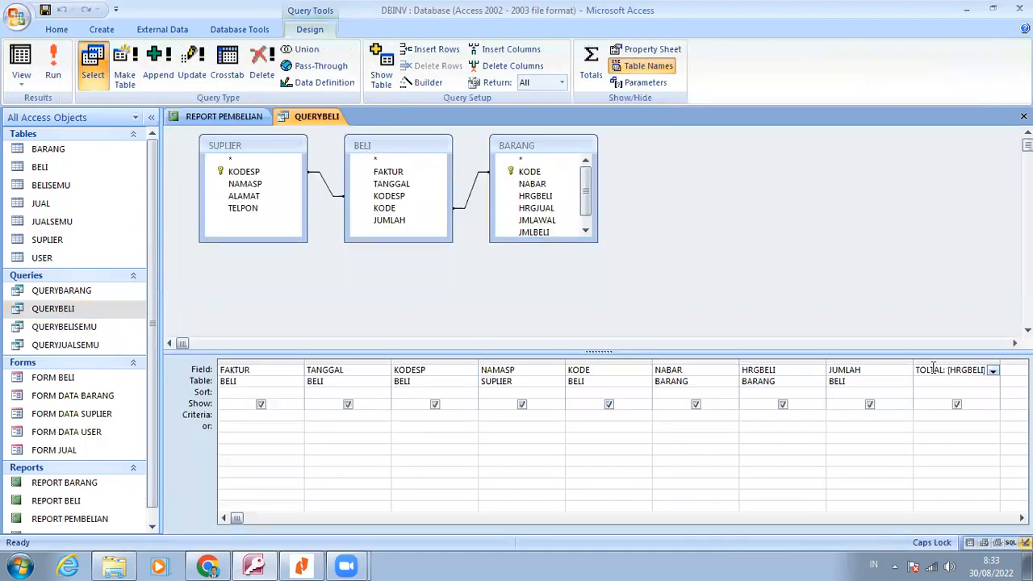
click(300, 198)
click(21, 64)
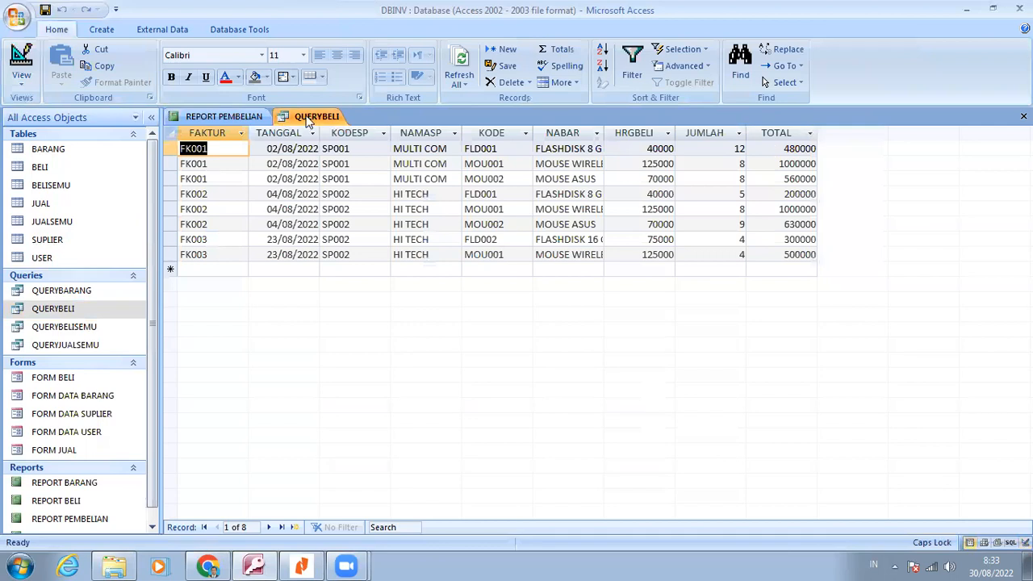
Close QUERYBELI and save its design changes
right_click(309, 121)
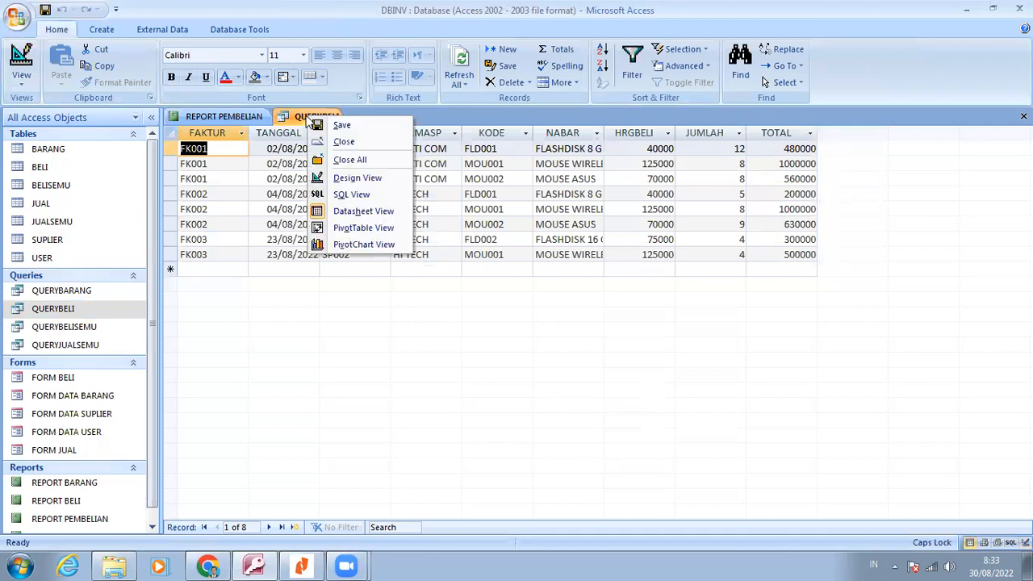
click(347, 143)
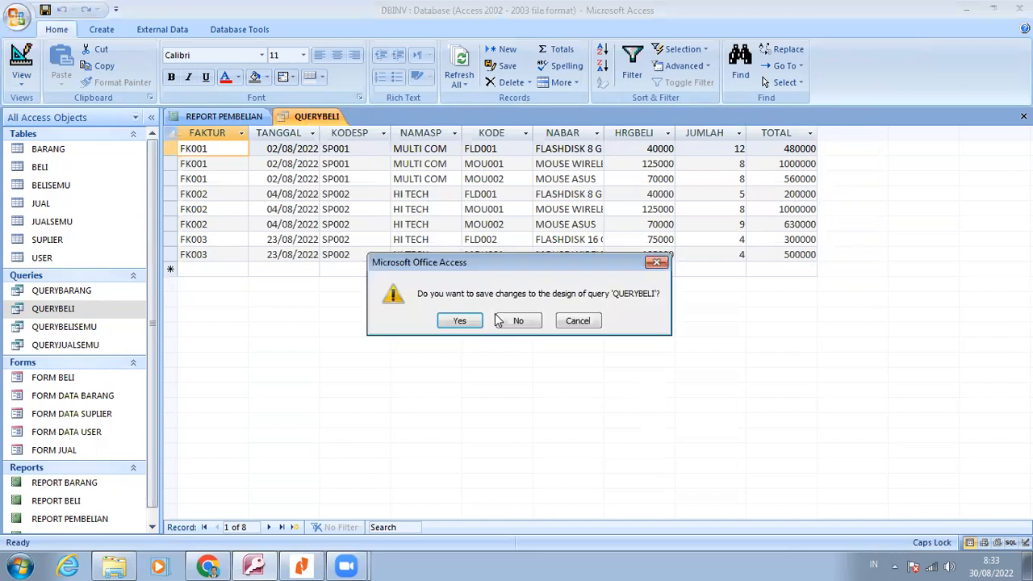
click(459, 321)
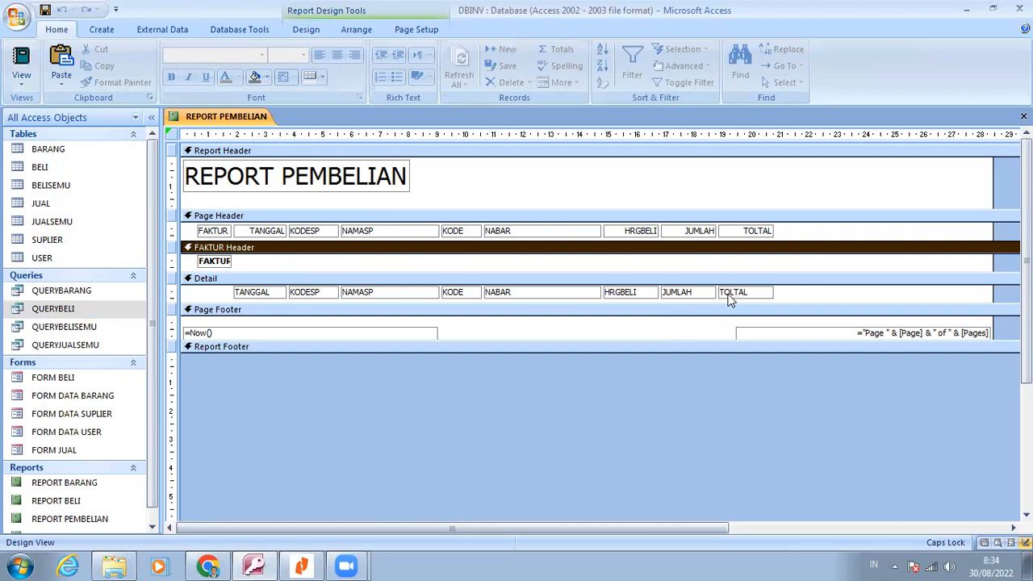
Check REPORT PEMBELIAN in Print Preview, including its TOTAL column, and return it to Design View
click(19, 87)
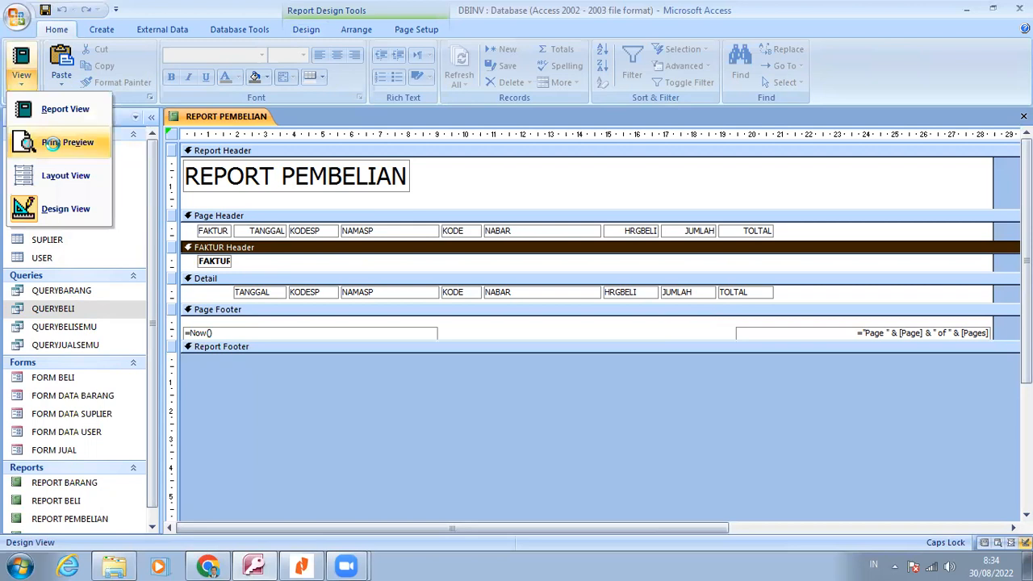
click(50, 143)
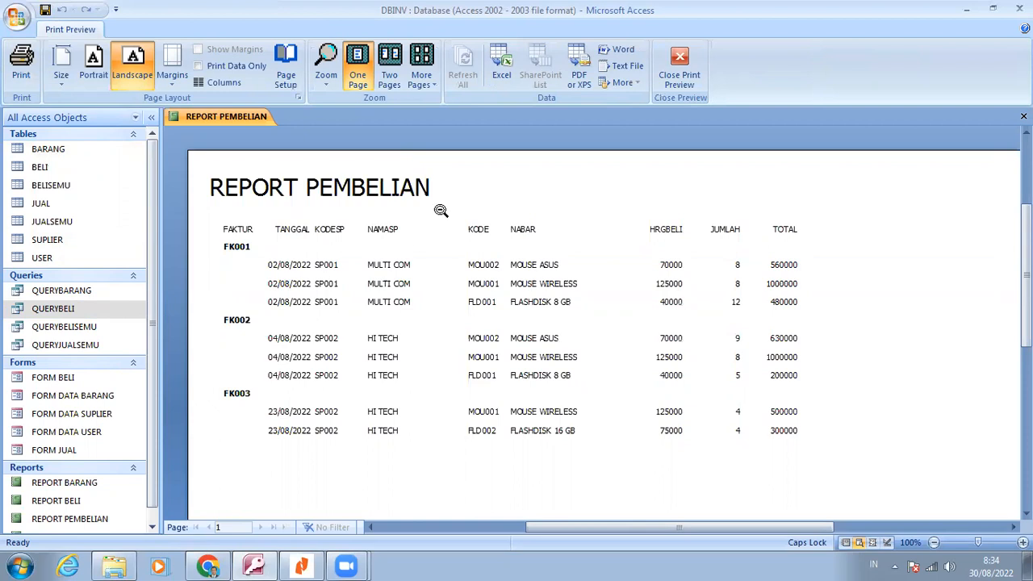
right_click(571, 192)
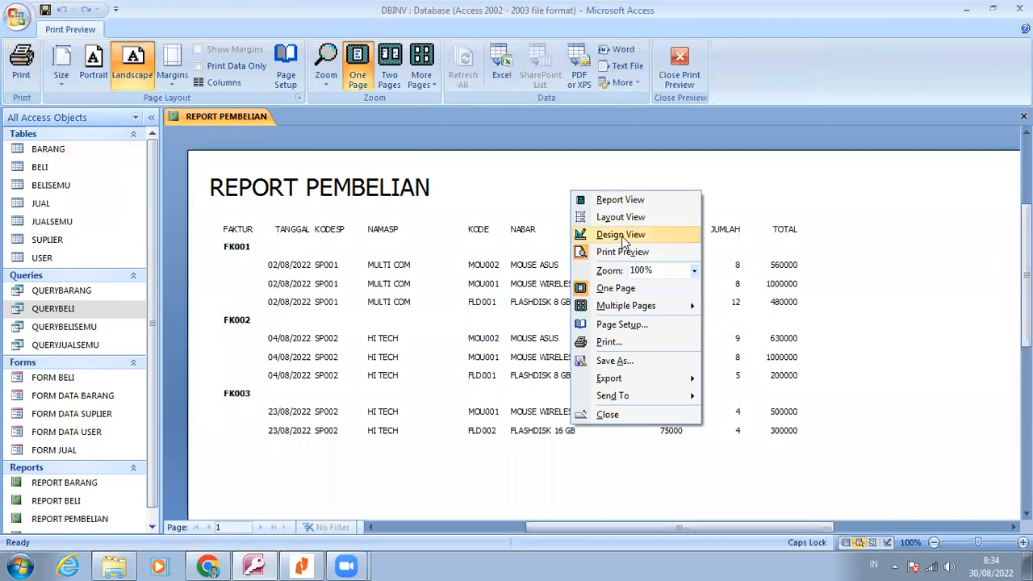
click(620, 235)
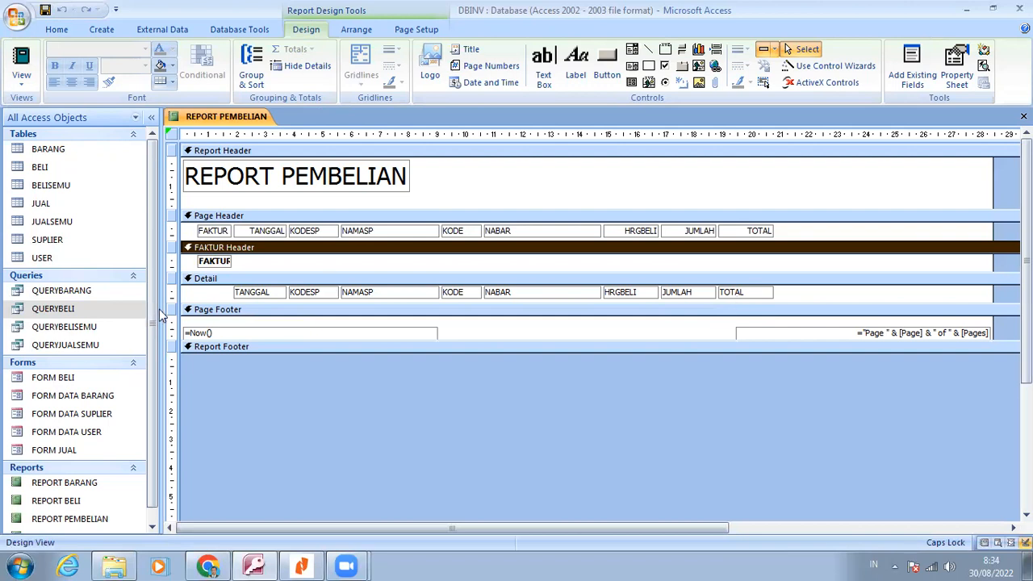
Open QUERYBELISEMU in Design View, review the report instructions in the Nitro Reader PDF and return to Access
right_click(87, 326)
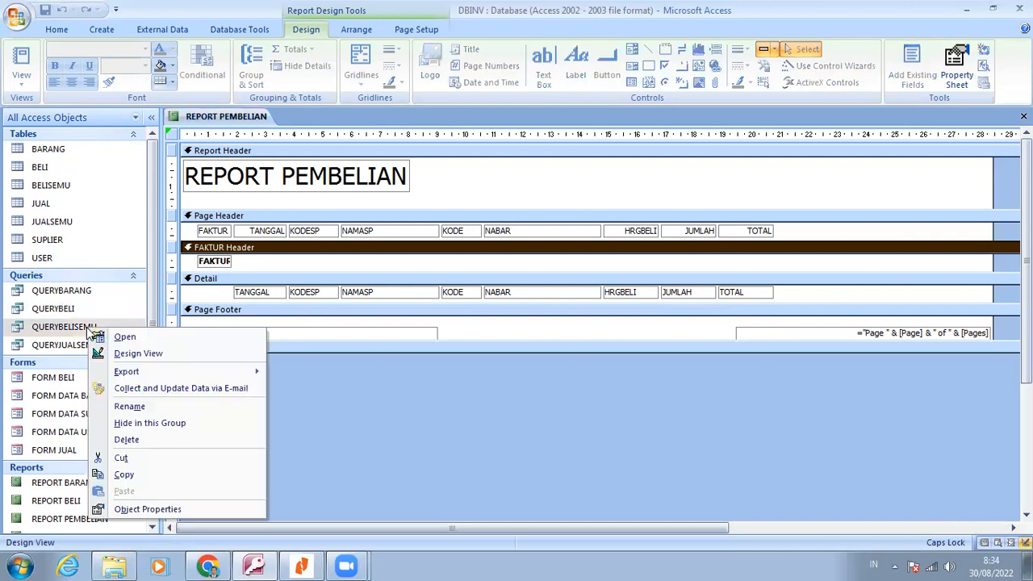
click(142, 352)
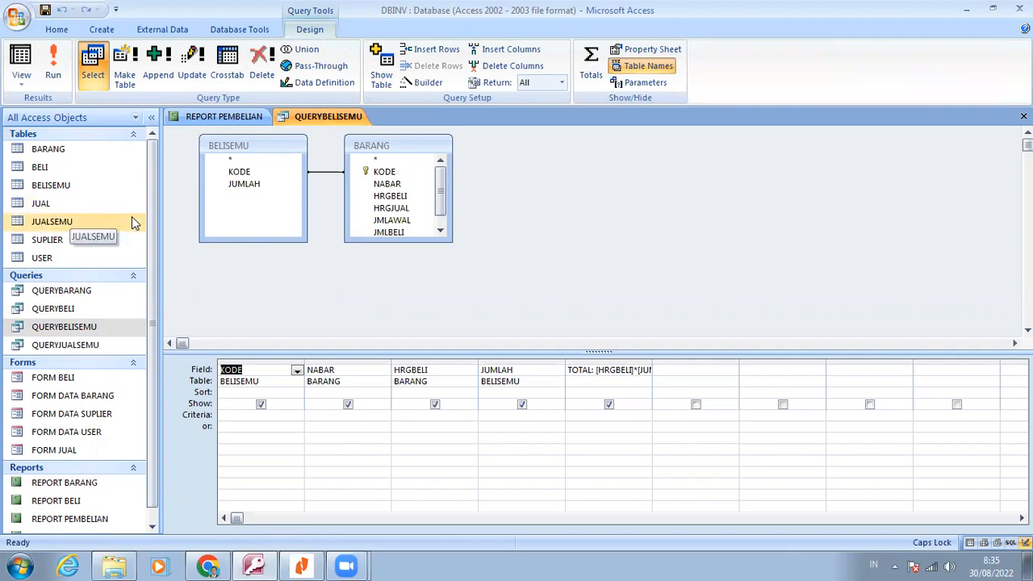
click(304, 565)
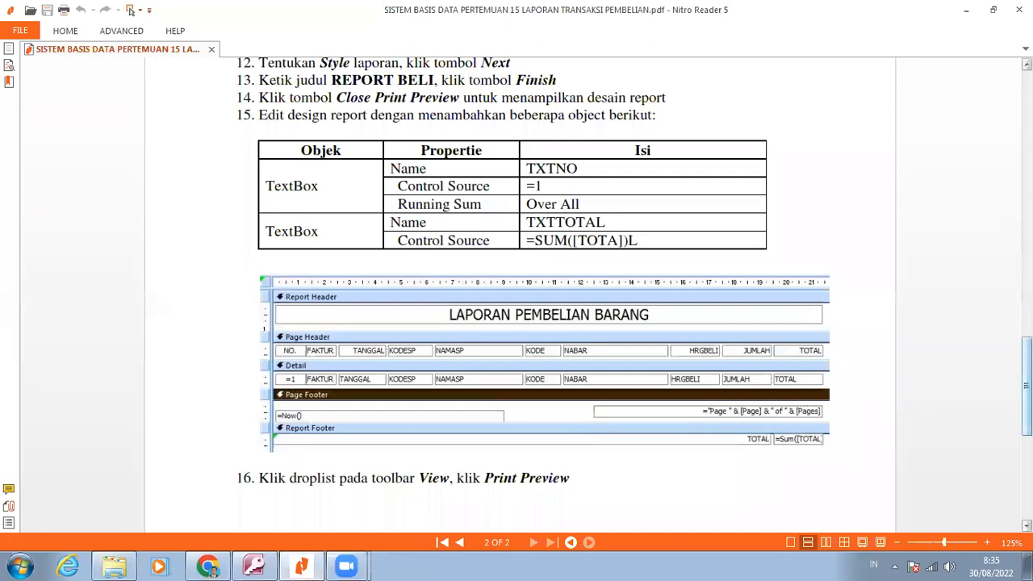
scroll(516, 290, up, 3)
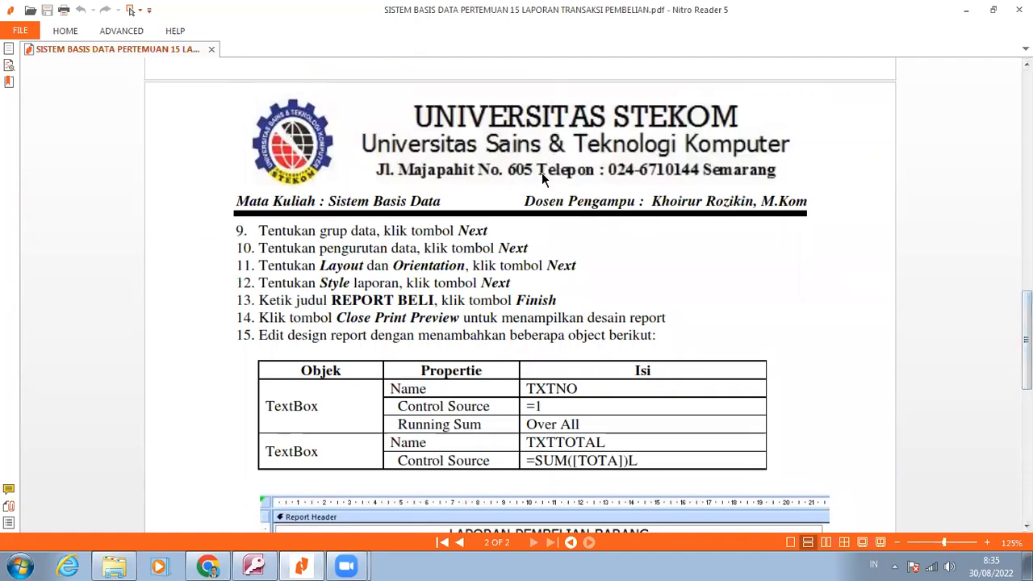
click(255, 564)
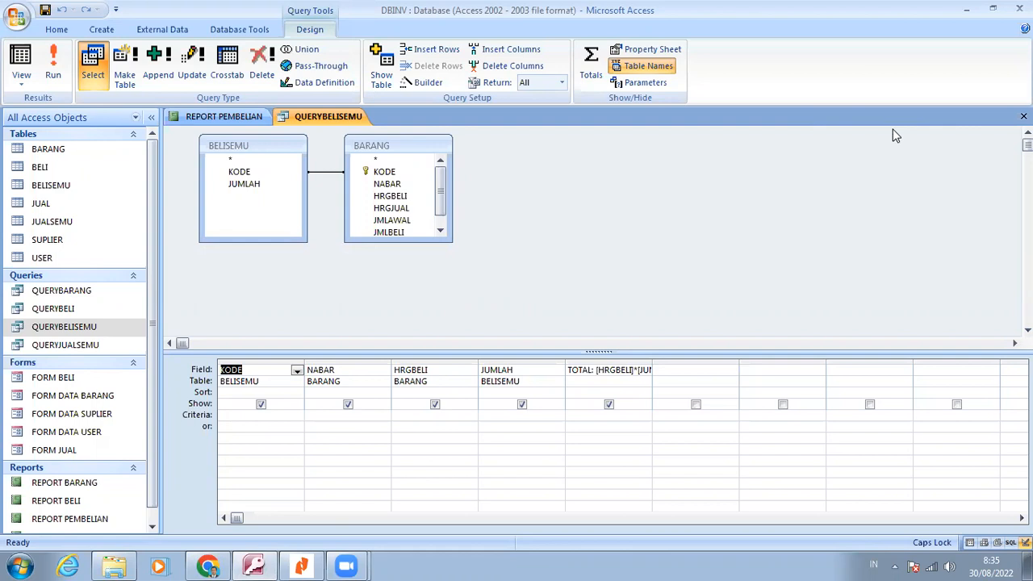
click(56, 153)
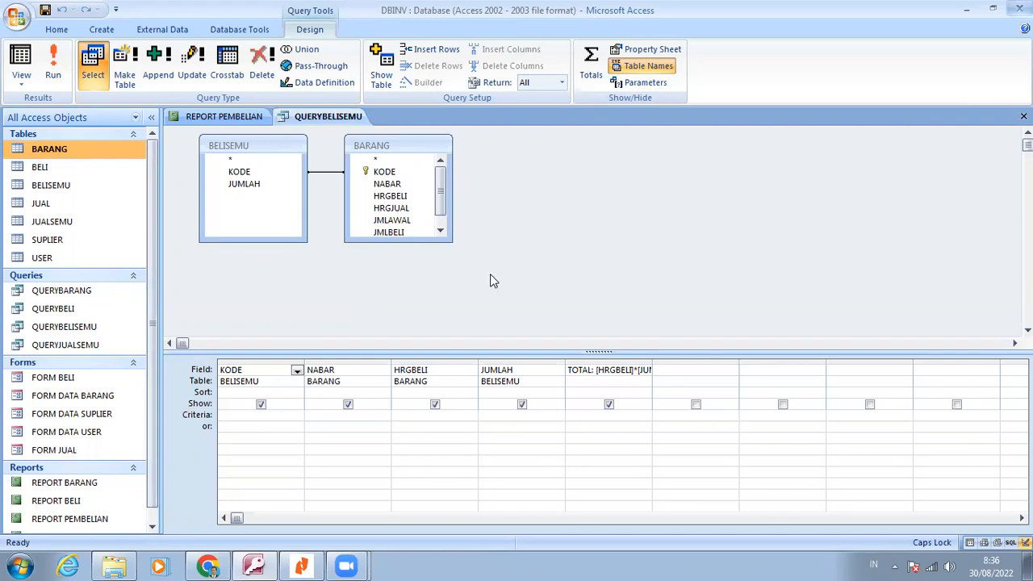
Close the DBINV database and open the SIP201 folder inside SISTEM BASIS DATA on drive D in Windows Explorer
key(alt+Tab)
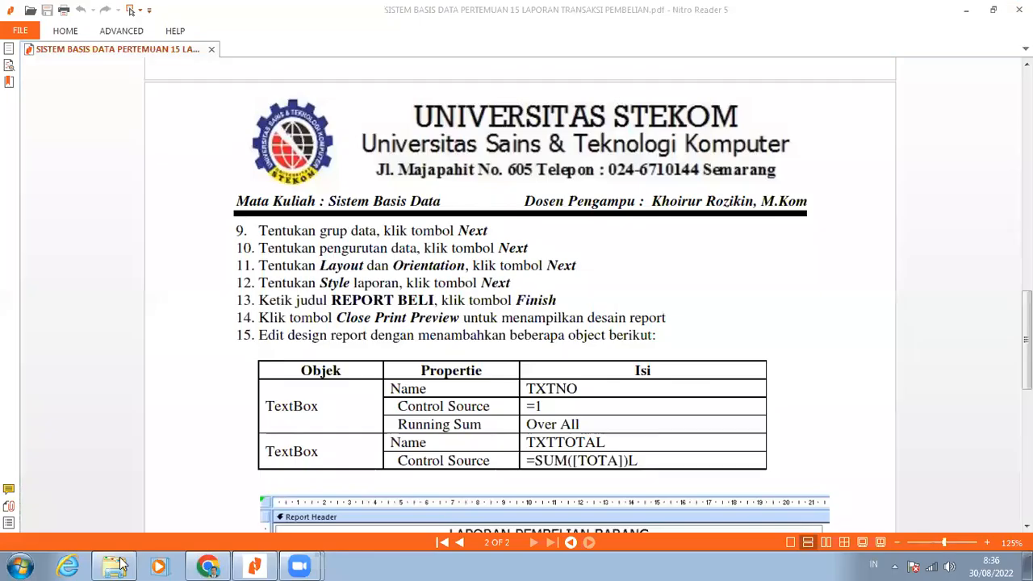
click(117, 565)
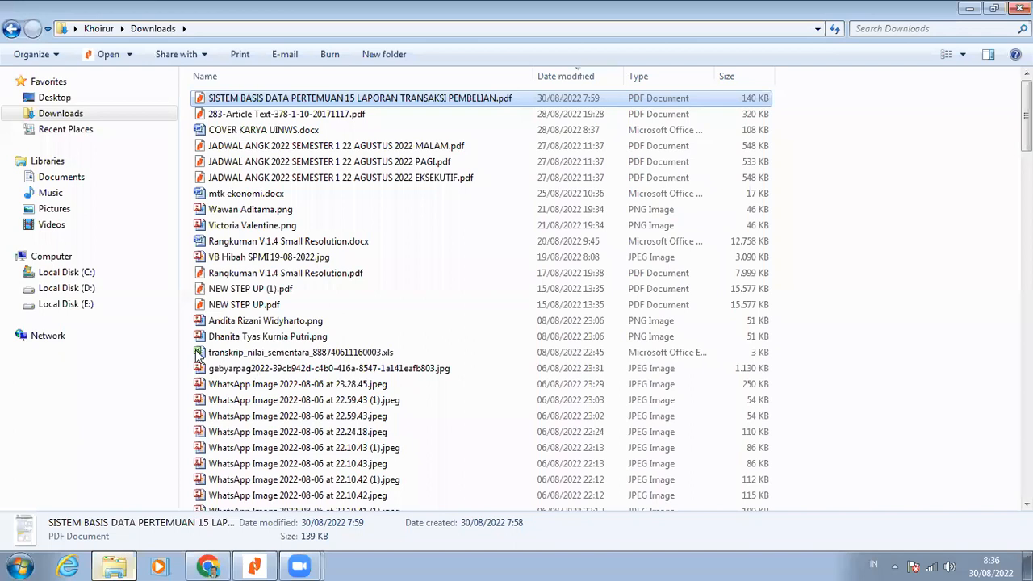
click(68, 288)
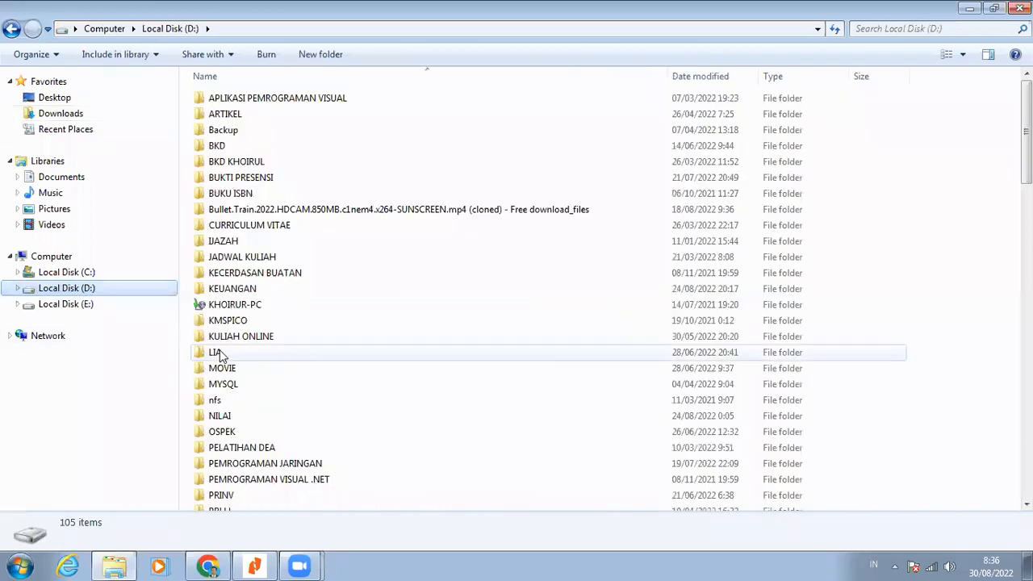
click(244, 454)
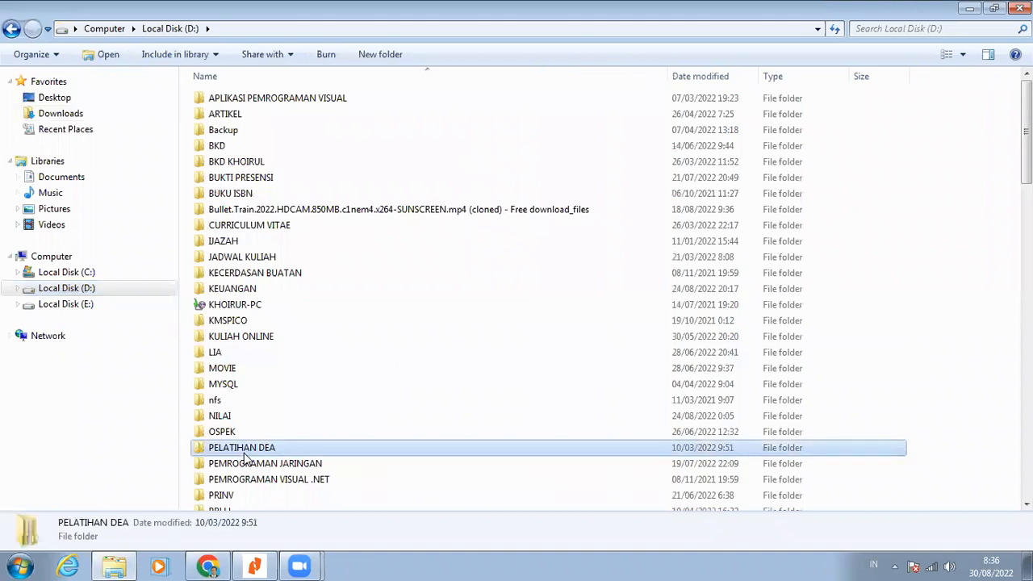
key(s)
double_click(266, 111)
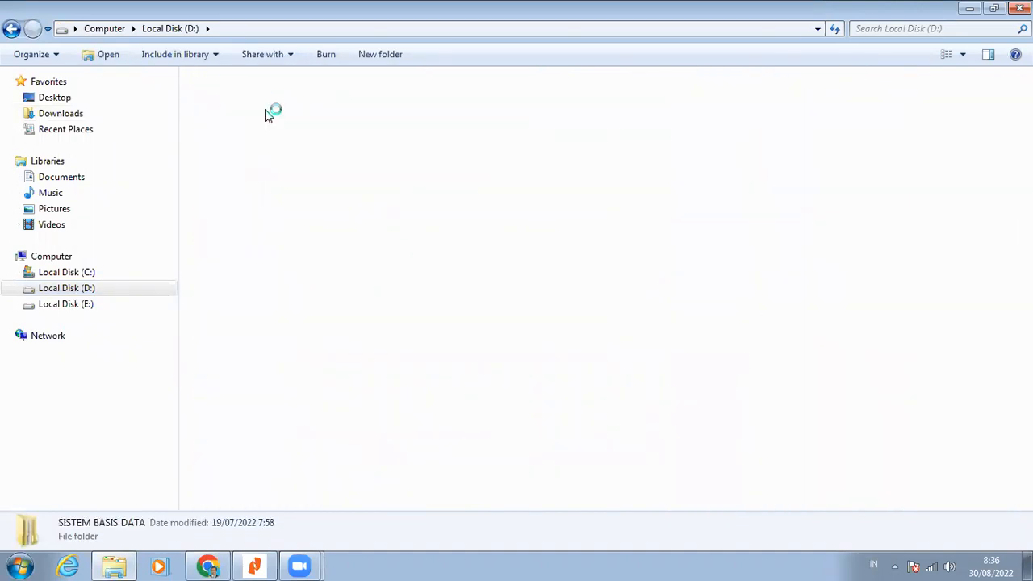
double_click(228, 96)
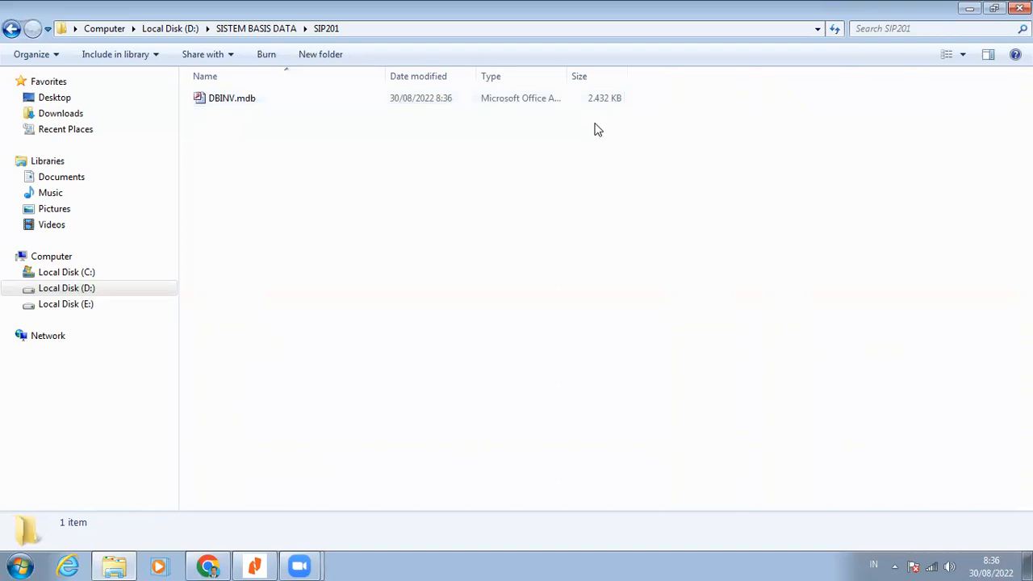
Compress DBINV.mdb into the archive DBINV.rar and switch to the instruction PDF in Nitro Reader
right_click(231, 100)
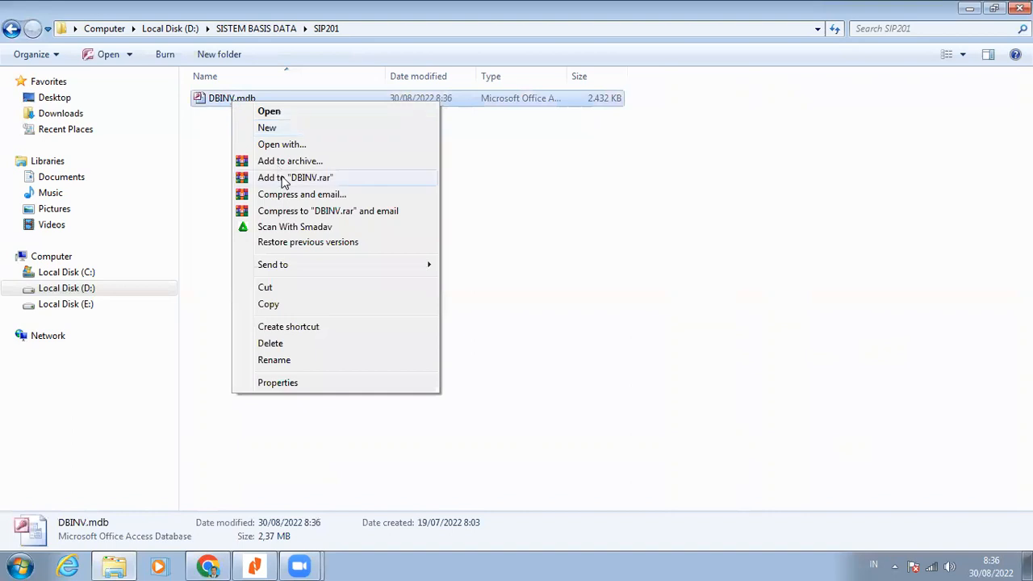
click(284, 178)
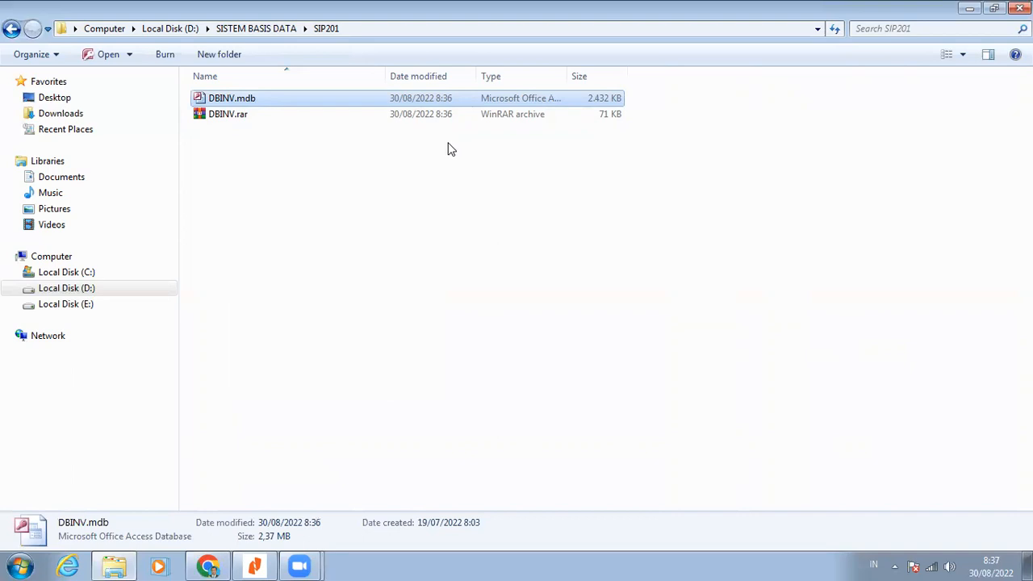
click(257, 565)
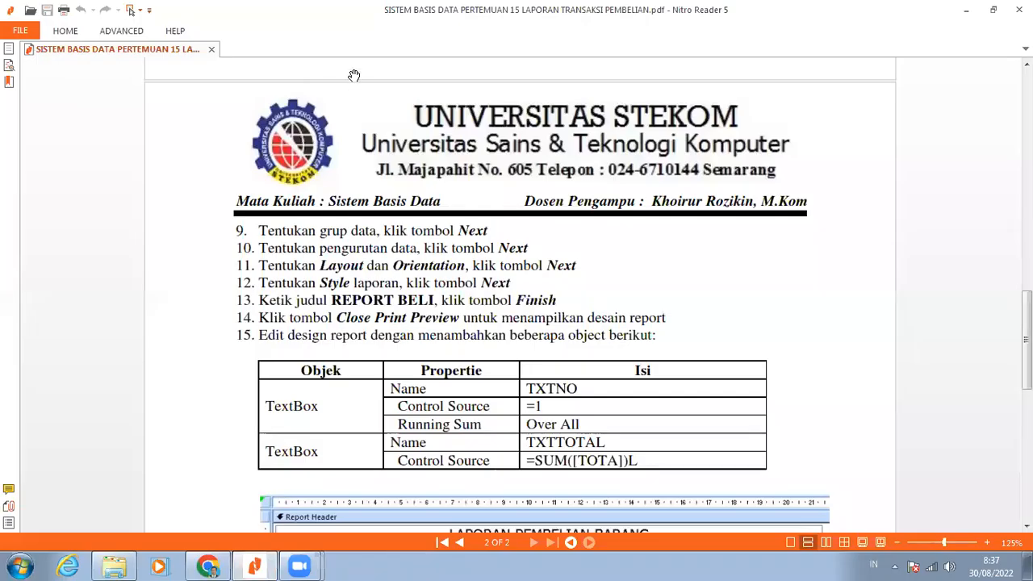